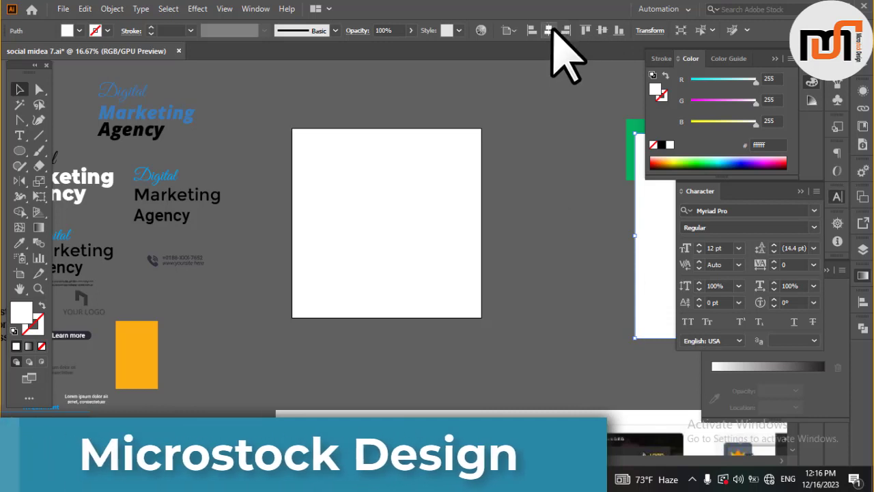
Step: Centre the white square horizontally and vertically on the artboard
{"action": "left_click", "coordinate": [550, 31]}
{"action": "left_click", "coordinate": [602, 31]}
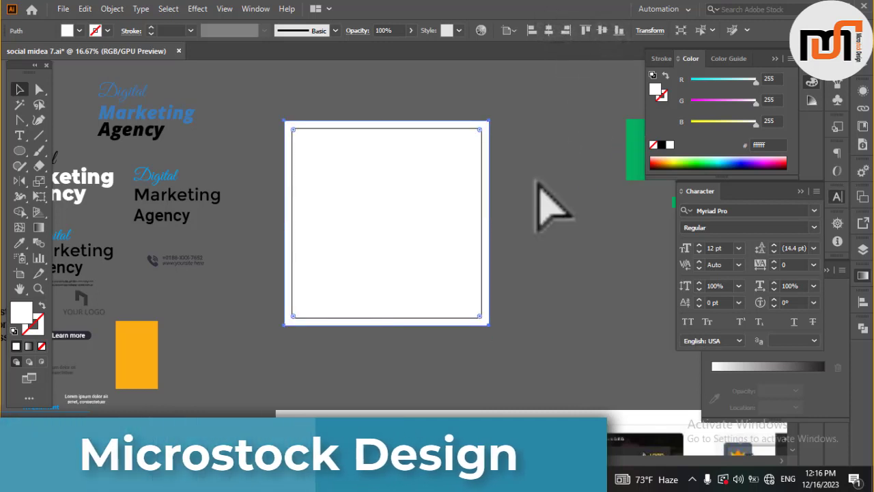
{"action": "left_click", "coordinate": [533, 185]}
Step: Draw a white circle on the artboard and move it onto the empty canvas just right of the artboard
{"action": "key", "text": "l"}
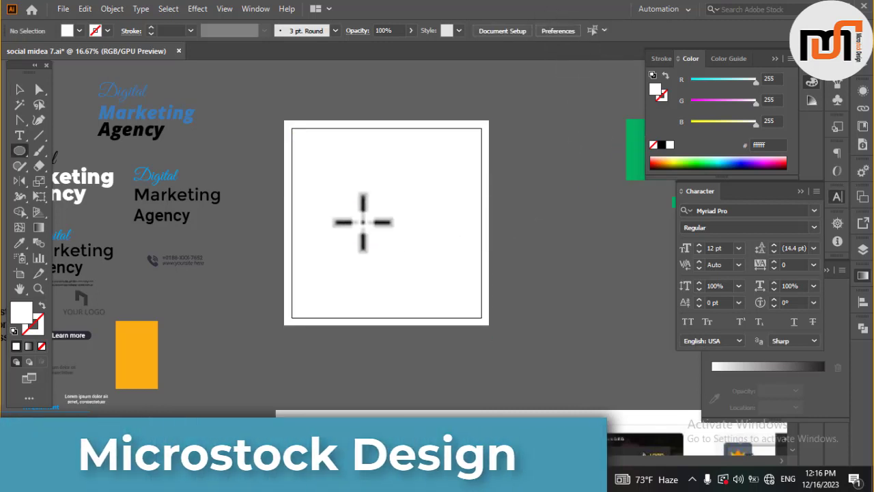
{"action": "left_click_drag", "start_coordinate": [342, 191], "coordinate": [454, 304]}
{"action": "key", "text": "v"}
{"action": "left_click_drag", "start_coordinate": [406, 254], "coordinate": [578, 292]}
{"action": "left_click_drag", "start_coordinate": [577, 292], "coordinate": [503, 289]}
Step: Create an offset path of 9 px around the white circle with miter joins
{"action": "key", "text": "ctrl+plus"}
{"action": "key", "text": "ctrl+plus"}
{"action": "key", "text": "ctrl+plus"}
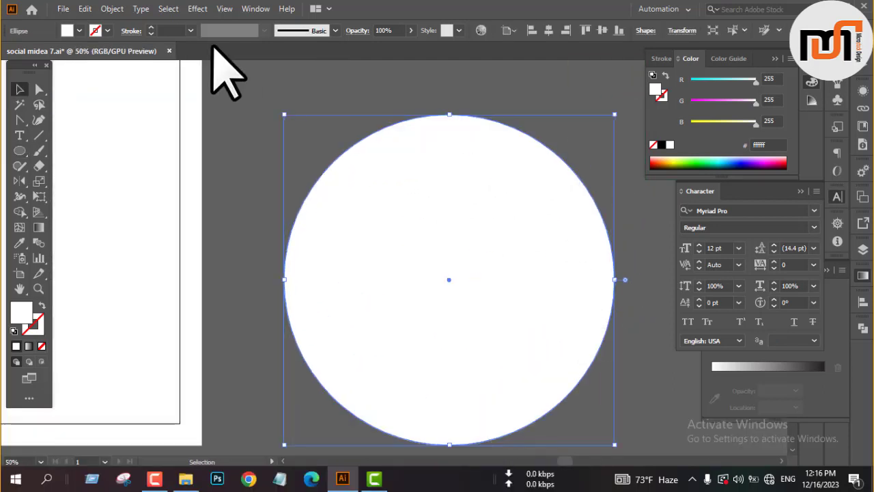
{"action": "left_click", "coordinate": [111, 8]}
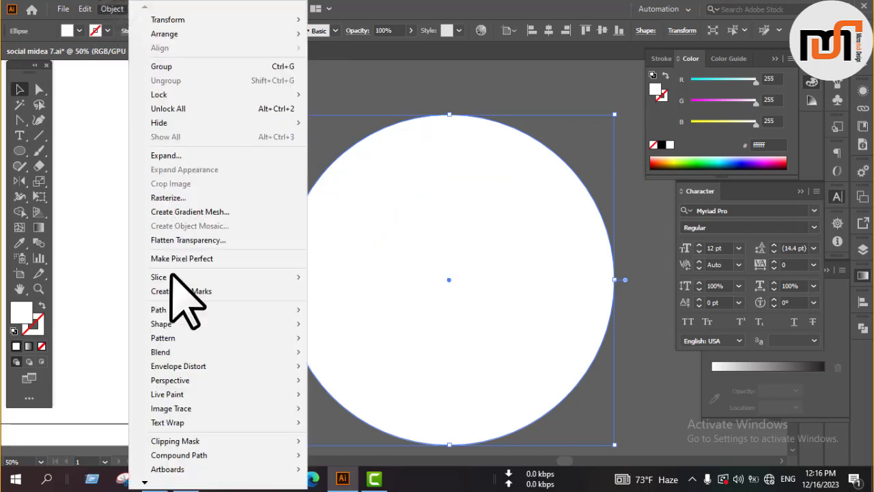
{"action": "mouse_move", "coordinate": [168, 312]}
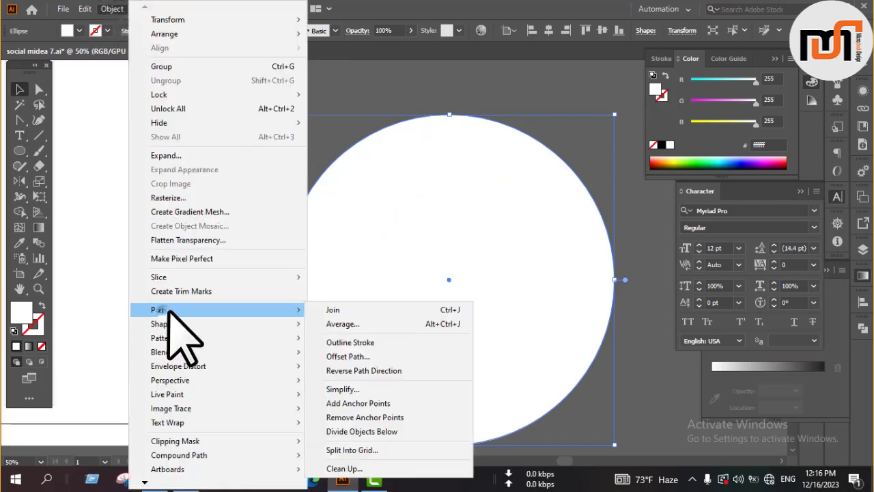
{"action": "left_click", "coordinate": [347, 357]}
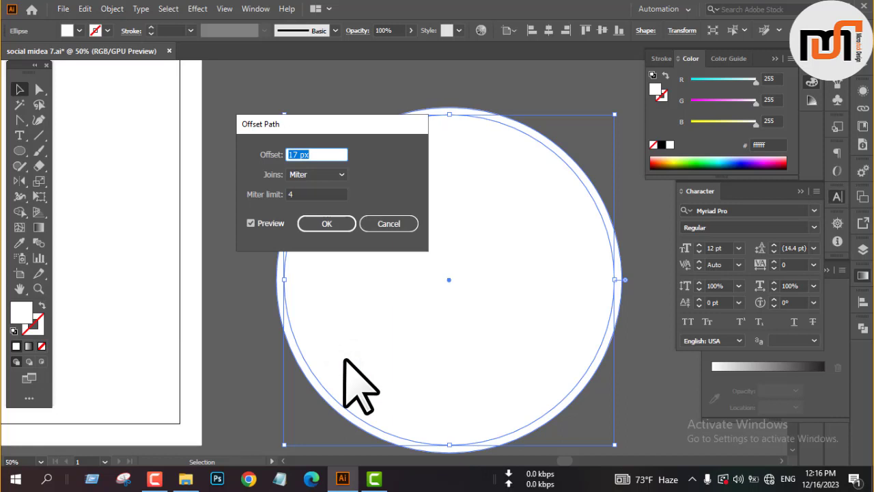
{"action": "key", "text": "Down"}
{"action": "key", "text": "Down"}
{"action": "key", "text": "Down"}
{"action": "key", "text": "Down"}
{"action": "key", "text": "Down"}
{"action": "key", "text": "Down"}
{"action": "key", "text": "Down"}
{"action": "key", "text": "Down"}
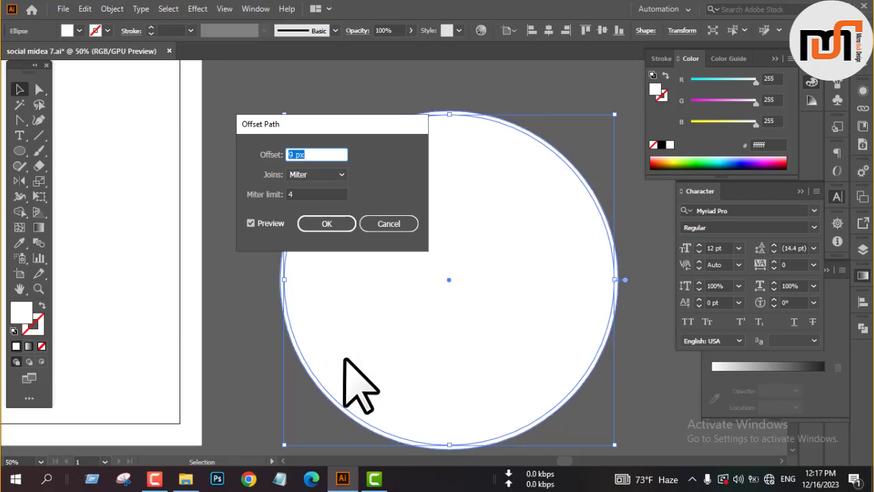
{"action": "left_click", "coordinate": [326, 224]}
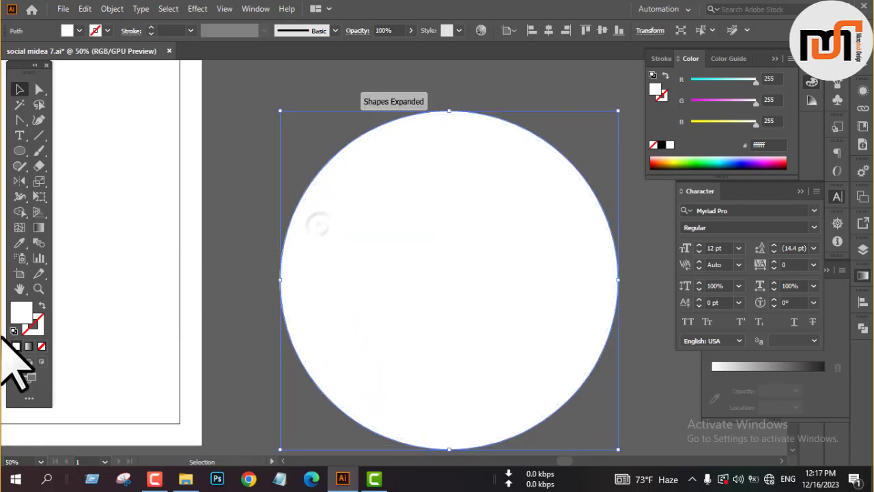
Step: Remove the fill from the offset circle and give it a white 2 pt stroke
{"action": "key", "text": "shift+x"}
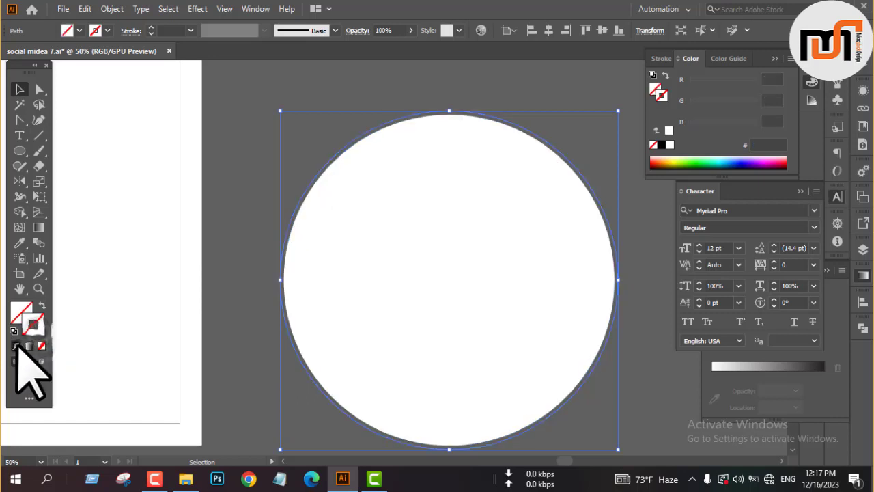
{"action": "key", "text": "x"}
{"action": "left_click", "coordinate": [150, 27]}
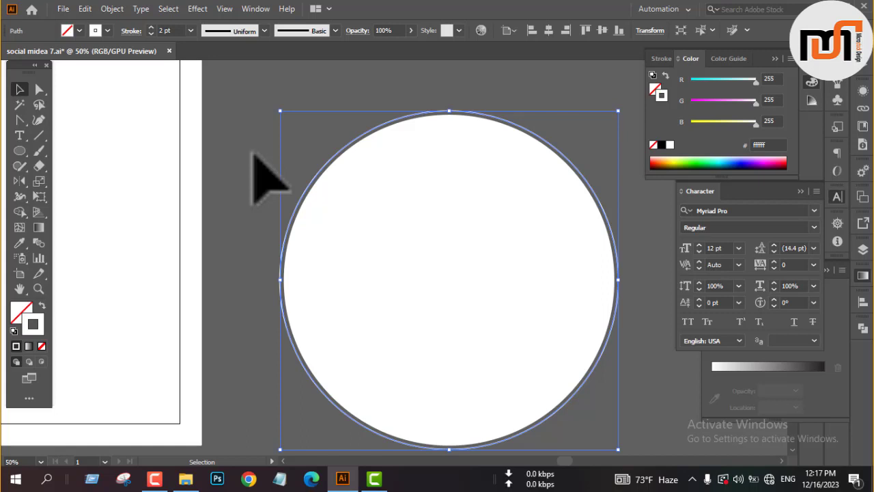
Step: Create another offset path of 15 px outside the white-stroked ring
{"action": "left_click", "coordinate": [112, 9]}
{"action": "mouse_move", "coordinate": [193, 315]}
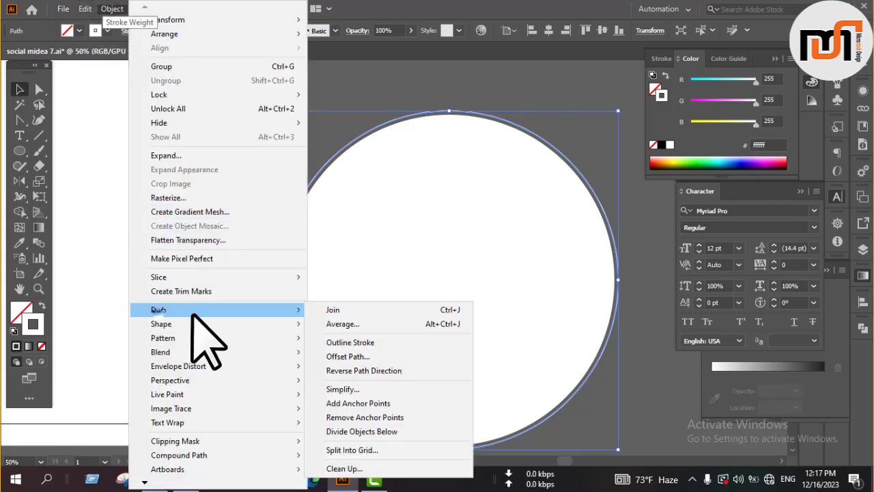
{"action": "left_click", "coordinate": [342, 356]}
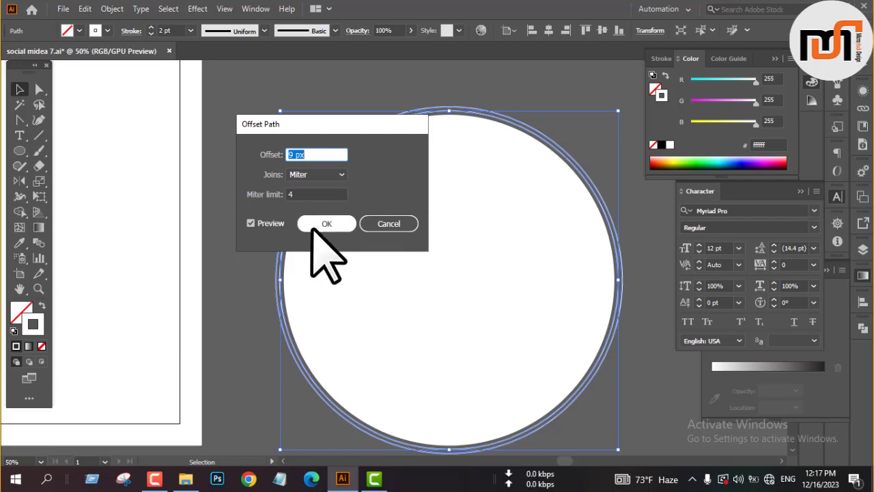
{"action": "key", "text": "Up"}
{"action": "key", "text": "Up"}
{"action": "key", "text": "Up"}
{"action": "key", "text": "Up"}
{"action": "key", "text": "Up"}
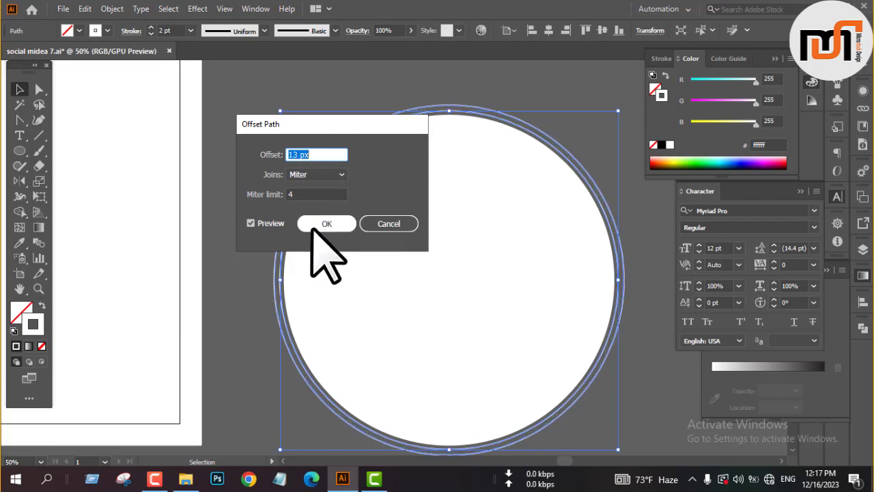
{"action": "left_click", "coordinate": [325, 225]}
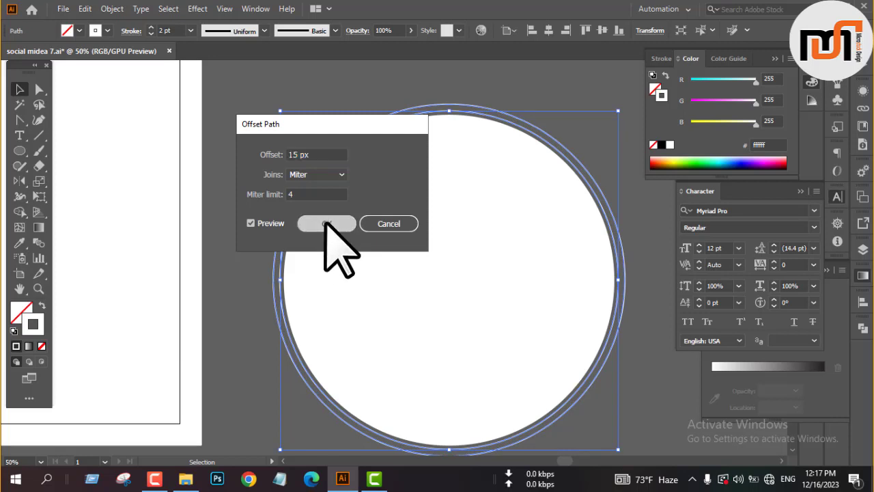
Step: Make the outermost ring's stroke a dashed line with 204 pt dashes and a 15 pt weight
{"action": "left_click", "coordinate": [132, 31]}
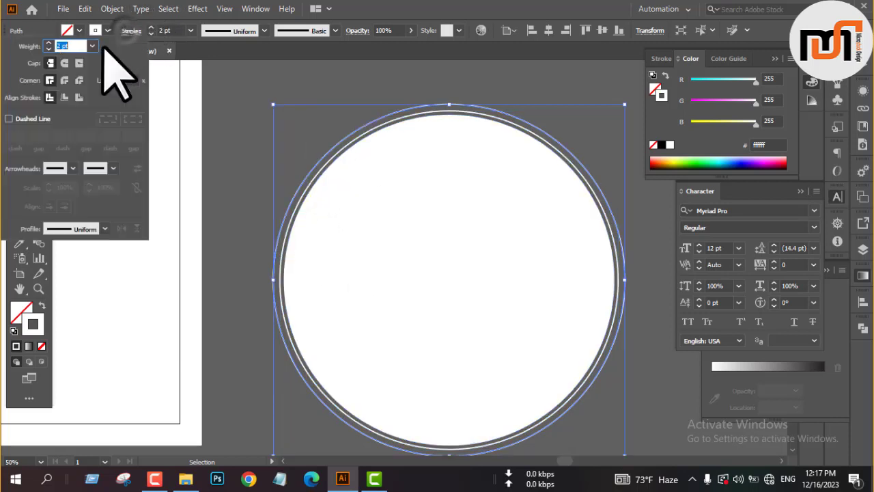
{"action": "left_click", "coordinate": [8, 118]}
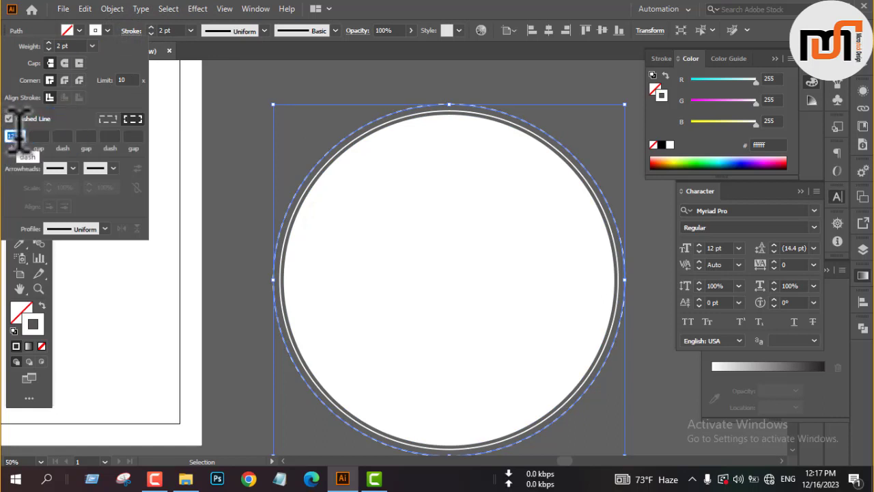
{"action": "scroll", "coordinate": [21, 134], "scroll_direction": "up", "scroll_amount": 10}
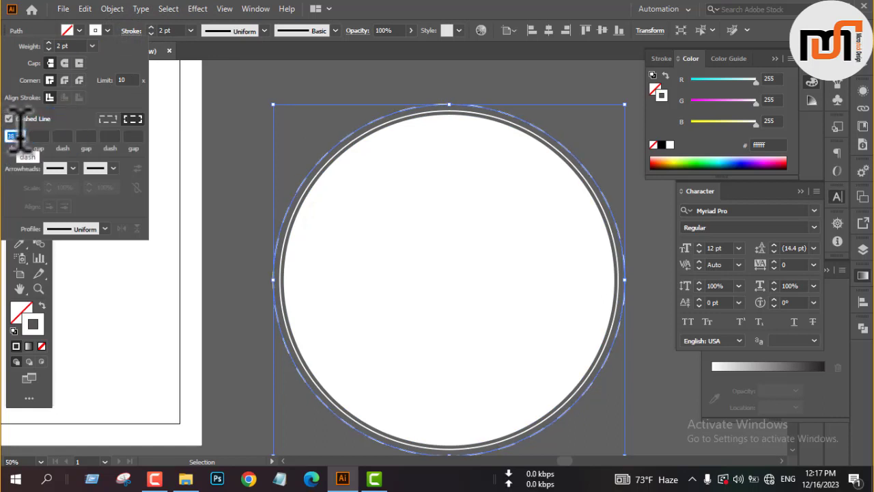
{"action": "scroll", "coordinate": [21, 134], "scroll_direction": "up", "scroll_amount": 10}
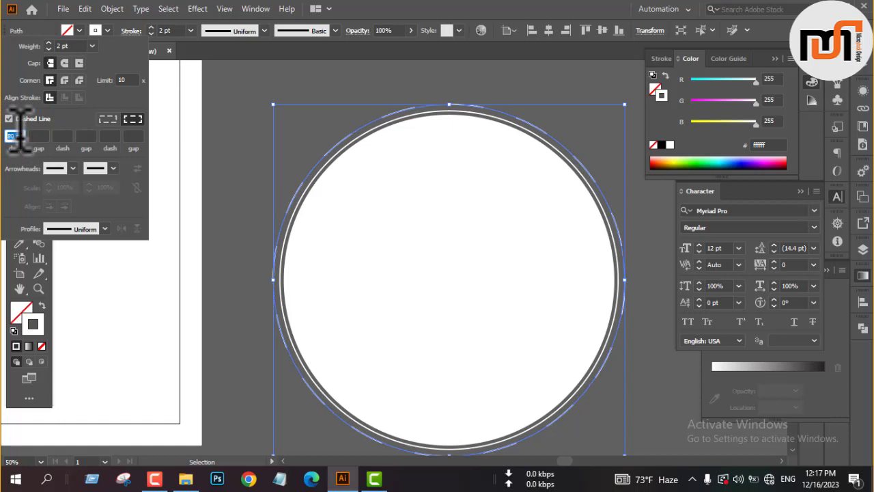
{"action": "scroll", "coordinate": [21, 134], "scroll_direction": "up", "scroll_amount": 15}
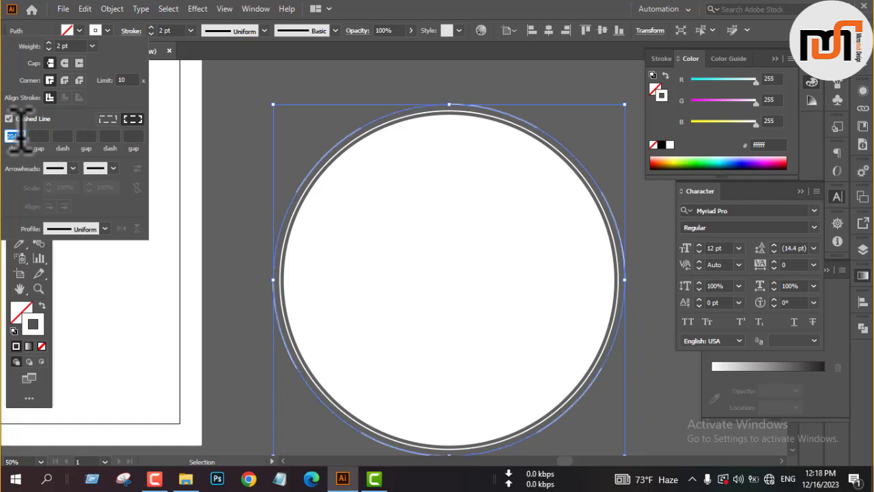
{"action": "left_click", "coordinate": [48, 42]}
{"action": "left_click", "coordinate": [48, 43]}
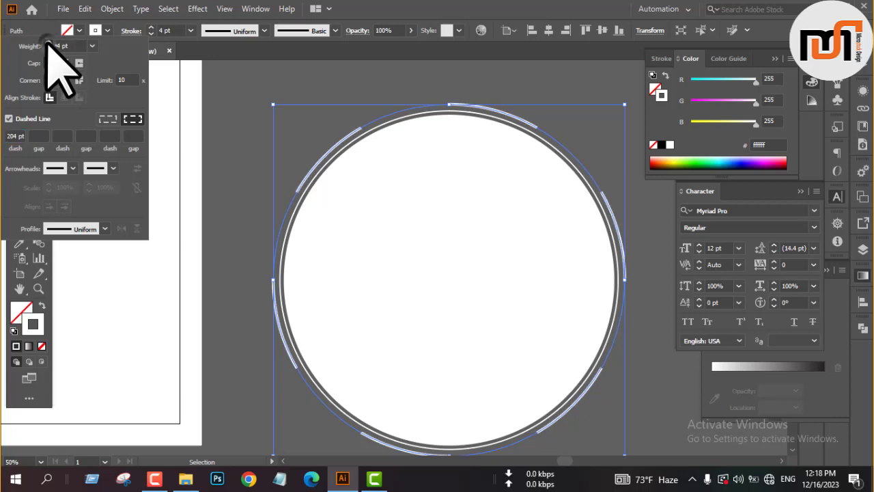
{"action": "scroll", "coordinate": [48, 43], "scroll_direction": "up", "scroll_amount": 11}
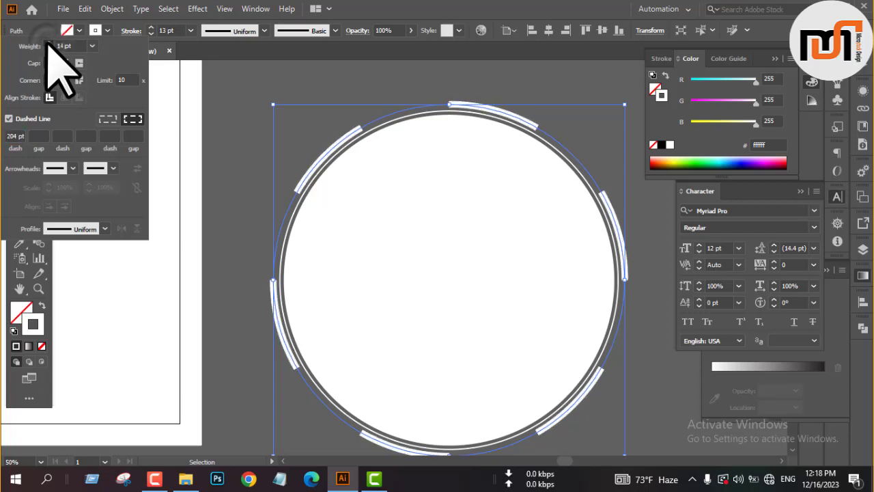
Step: Lengthen the outermost ring's dashes to 376 pt so that it splits into three arcs
{"action": "left_click", "coordinate": [20, 136]}
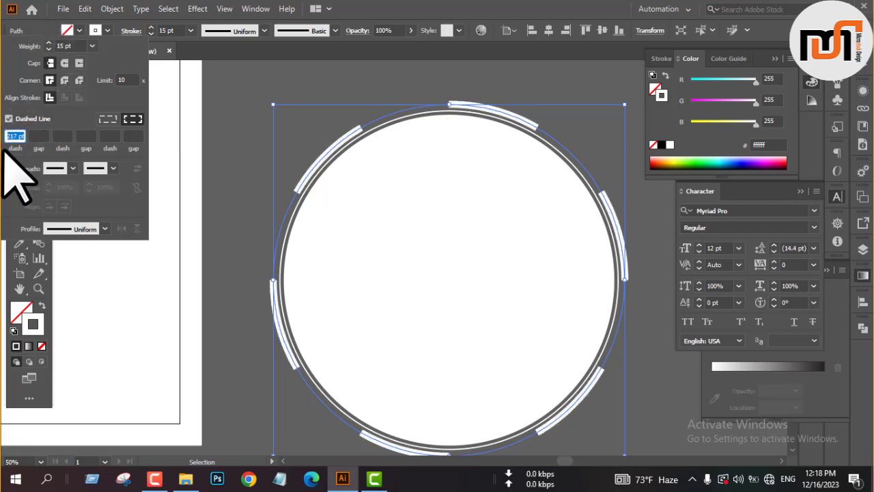
{"action": "key", "text": "Up"}
{"action": "key", "text": "Up"}
{"action": "key", "text": "Up"}
{"action": "key", "text": "Up"}
{"action": "key", "text": "Up"}
{"action": "key", "text": "Up"}
{"action": "key", "text": "Up"}
{"action": "key", "text": "Up"}
{"action": "key", "text": "Up"}
{"action": "key", "text": "Up"}
{"action": "key", "text": "Up"}
{"action": "key", "text": "Up"}
{"action": "key", "text": "Up"}
{"action": "key", "text": "Up"}
{"action": "key", "text": "Up"}
{"action": "key", "text": "Up"}
{"action": "key", "text": "Up"}
{"action": "key", "text": "Up"}
{"action": "key", "text": "Up"}
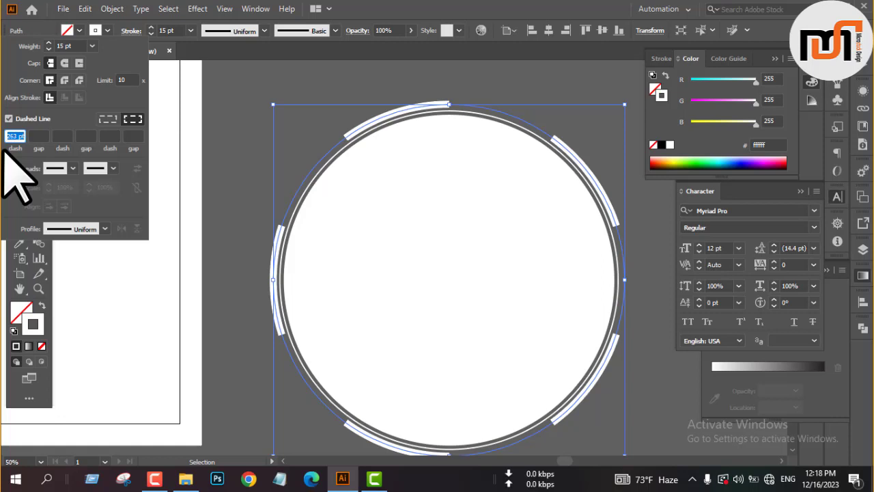
{"action": "key", "text": "Up"}
{"action": "key", "text": "Up"}
{"action": "key", "text": "Up"}
{"action": "key", "text": "Up"}
{"action": "key", "text": "Up"}
{"action": "key", "text": "Up"}
{"action": "key", "text": "Up"}
{"action": "key", "text": "Up"}
{"action": "key", "text": "Up"}
{"action": "key", "text": "Up"}
{"action": "key", "text": "Up"}
{"action": "key", "text": "Up"}
{"action": "key", "text": "Up"}
{"action": "key", "text": "Up"}
{"action": "key", "text": "Up"}
{"action": "key", "text": "Up"}
{"action": "key", "text": "Up"}
{"action": "key", "text": "Up"}
{"action": "key", "text": "Up"}
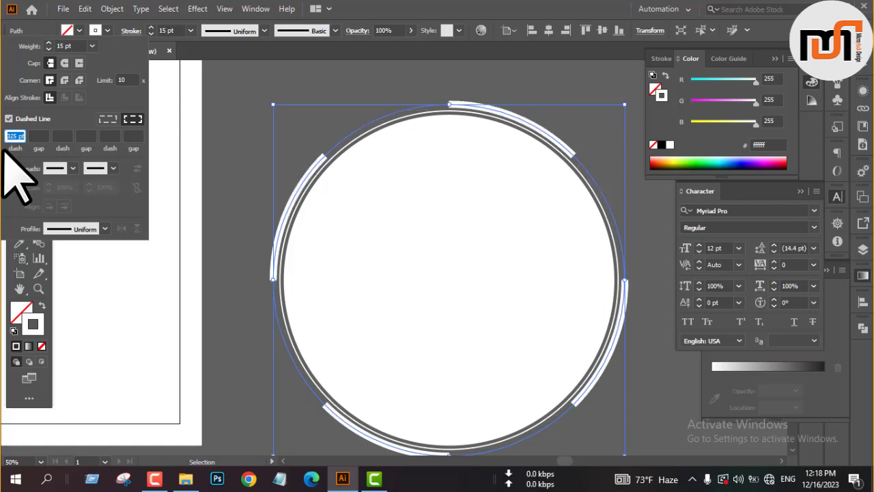
{"action": "key", "text": "Up"}
{"action": "key", "text": "Up"}
{"action": "key", "text": "Up"}
{"action": "key", "text": "Up"}
{"action": "key", "text": "Up"}
{"action": "key", "text": "Up"}
{"action": "key", "text": "Up"}
{"action": "key", "text": "Up"}
{"action": "key", "text": "Up"}
{"action": "key", "text": "Up"}
{"action": "key", "text": "Up"}
{"action": "key", "text": "Up"}
{"action": "key", "text": "Up"}
{"action": "key", "text": "Up"}
{"action": "key", "text": "Up"}
{"action": "key", "text": "Up"}
{"action": "key", "text": "Up"}
{"action": "key", "text": "Up"}
{"action": "key", "text": "Up"}
{"action": "key", "text": "Up"}
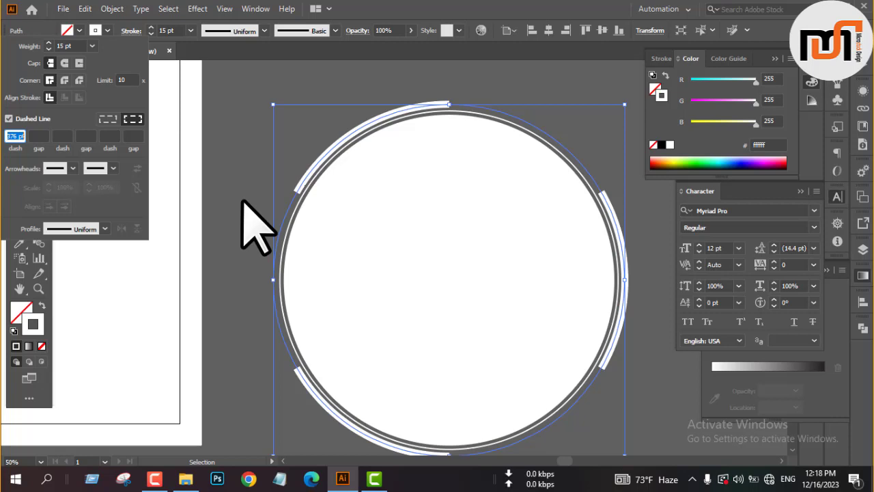
{"action": "left_click", "coordinate": [242, 200]}
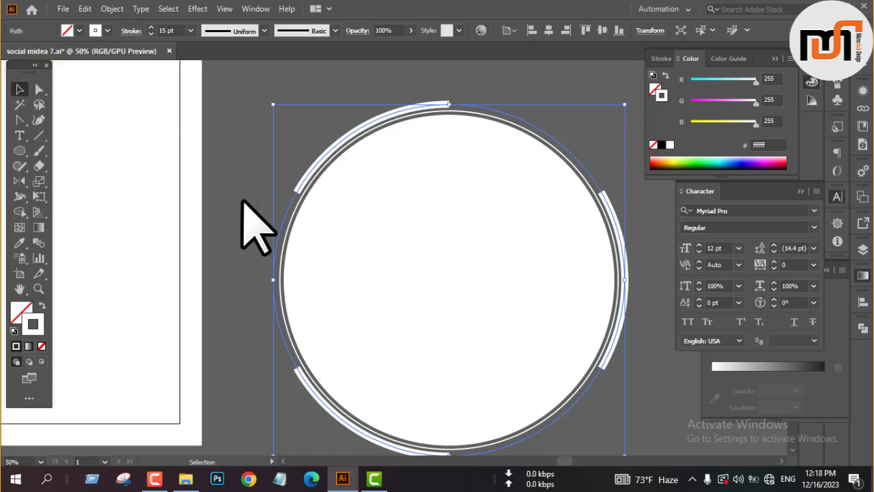
Step: Duplicate the dashed ring in place and make the copy a solid white ring with a 2 pt stroke
{"action": "key", "text": "a"}
{"action": "key", "text": "v"}
{"action": "left_click", "coordinate": [132, 32]}
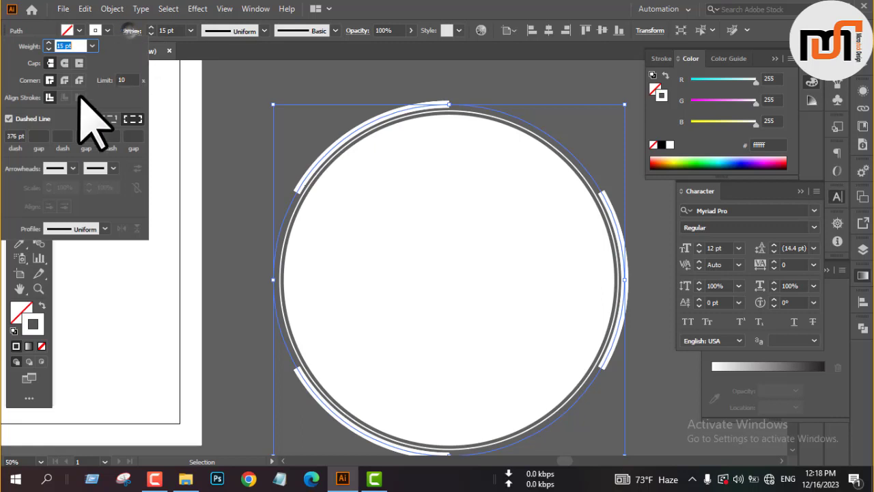
{"action": "left_click", "coordinate": [11, 118]}
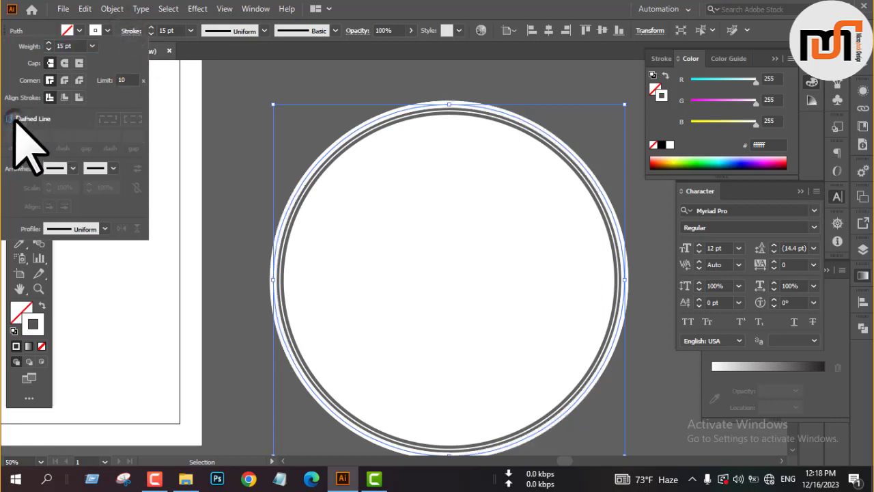
{"action": "left_click", "coordinate": [49, 49]}
{"action": "left_click", "coordinate": [48, 49]}
{"action": "left_click", "coordinate": [49, 49]}
{"action": "left_click", "coordinate": [49, 49]}
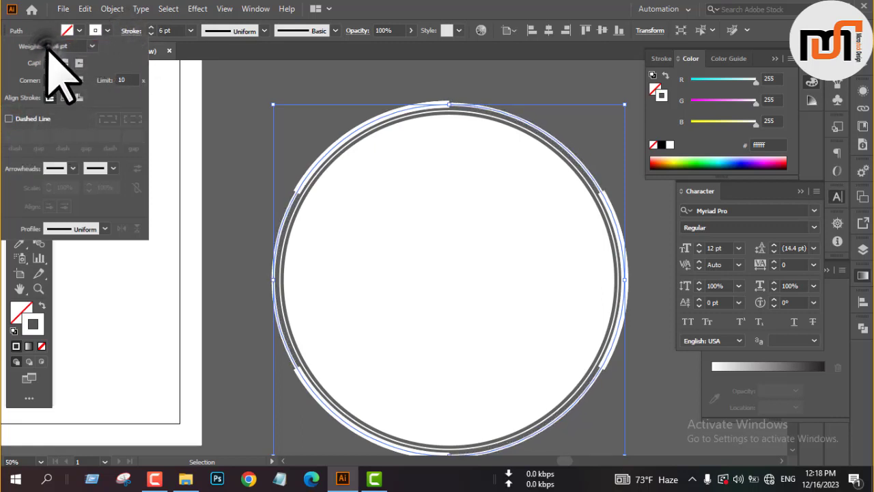
{"action": "left_click", "coordinate": [48, 47]}
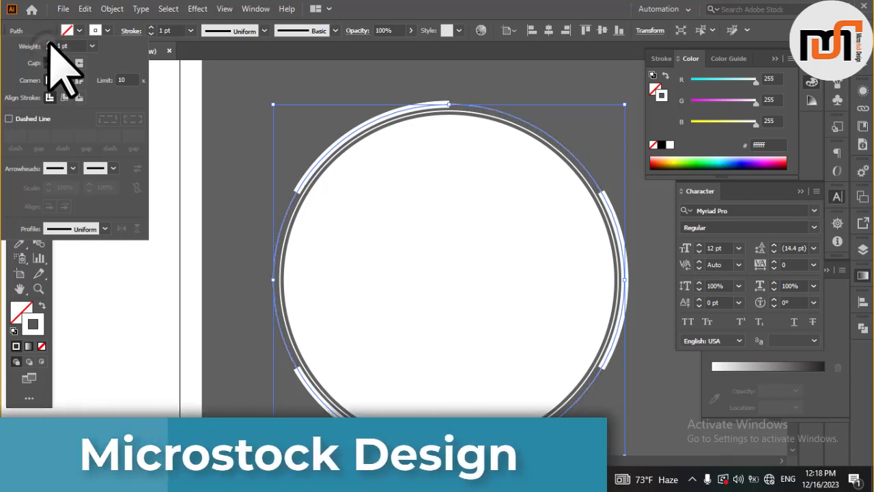
{"action": "left_click", "coordinate": [227, 187]}
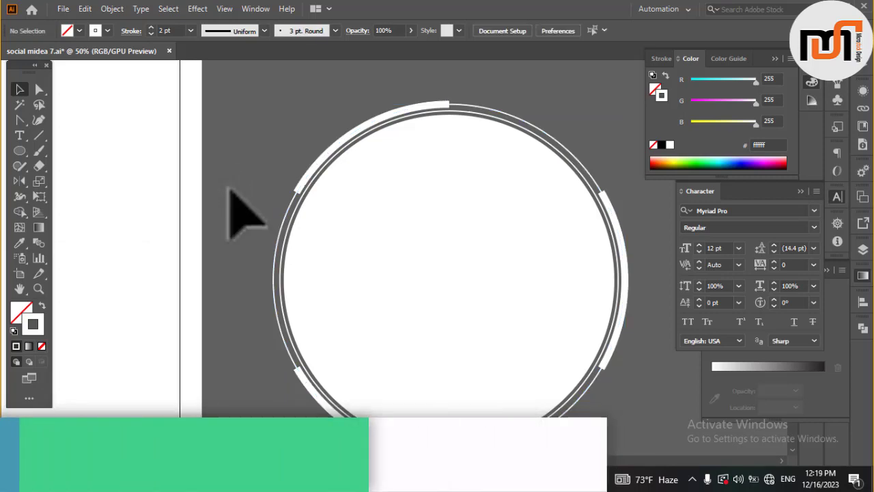
Step: Examine the ring design around the circular photo in the red Marketing Agency reference post and compare it with the drawn rings
{"action": "scroll", "coordinate": [380, 236], "scroll_direction": "down", "scroll_amount": 5}
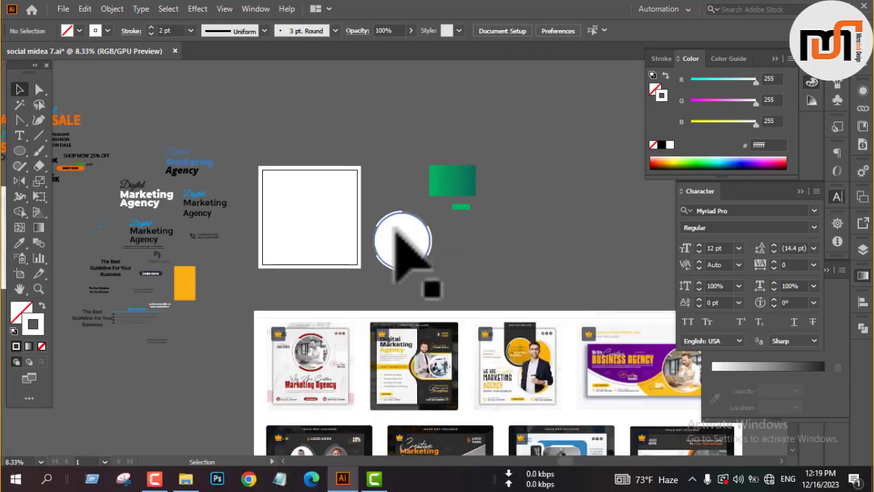
{"action": "scroll", "coordinate": [396, 249], "scroll_direction": "down", "scroll_amount": 3}
{"action": "scroll", "coordinate": [325, 281], "scroll_direction": "up", "scroll_amount": 4}
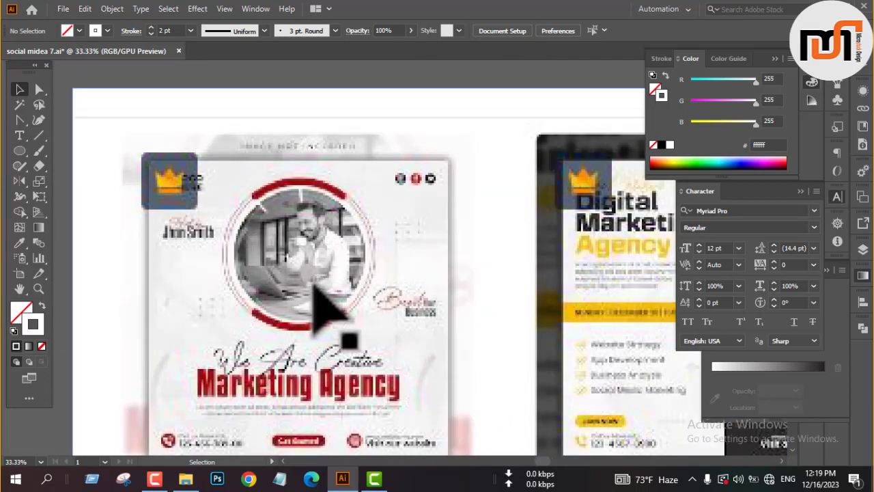
{"action": "scroll", "coordinate": [316, 287], "scroll_direction": "down", "scroll_amount": 1}
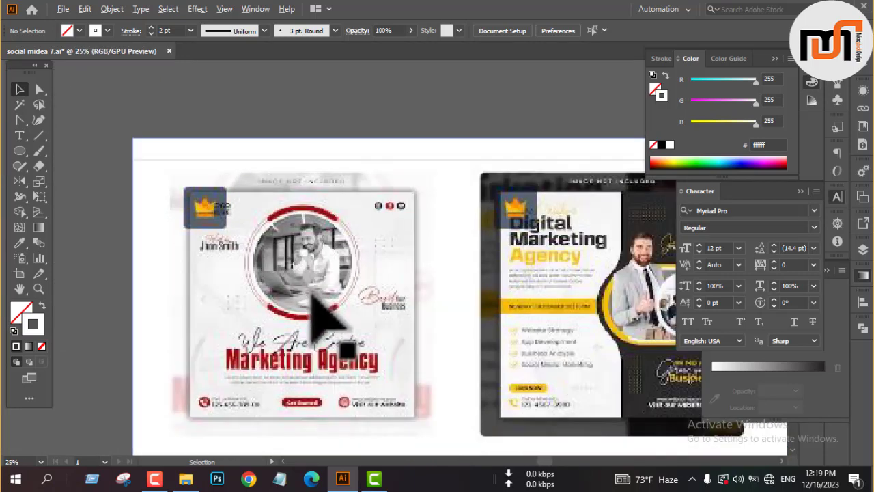
{"action": "scroll", "coordinate": [315, 286], "scroll_direction": "up", "scroll_amount": 2}
{"action": "scroll", "coordinate": [312, 292], "scroll_direction": "down", "scroll_amount": 2}
{"action": "scroll", "coordinate": [400, 351], "scroll_direction": "up", "scroll_amount": 5}
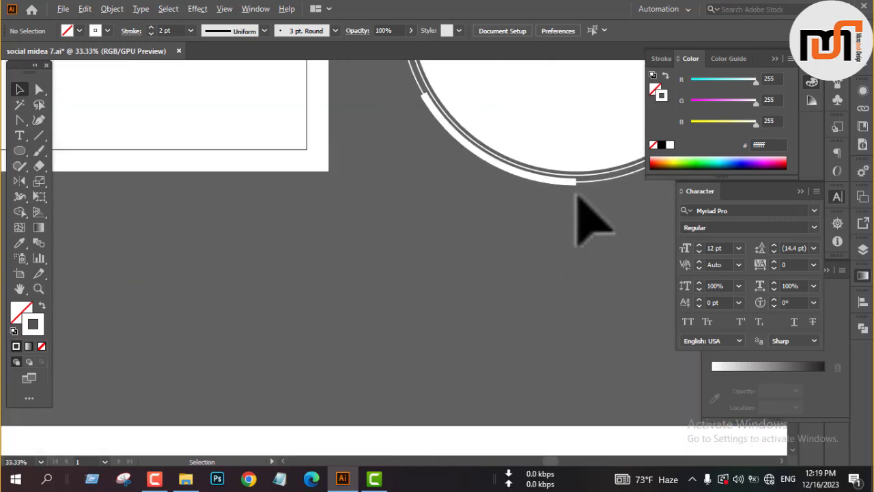
Step: Offset the path of the thin outermost 2 pt ring outward by 23 px to add a larger circle
{"action": "left_click_drag", "start_coordinate": [464, 269], "coordinate": [320, 402]}
{"action": "scroll", "coordinate": [508, 303], "scroll_direction": "up", "scroll_amount": 2}
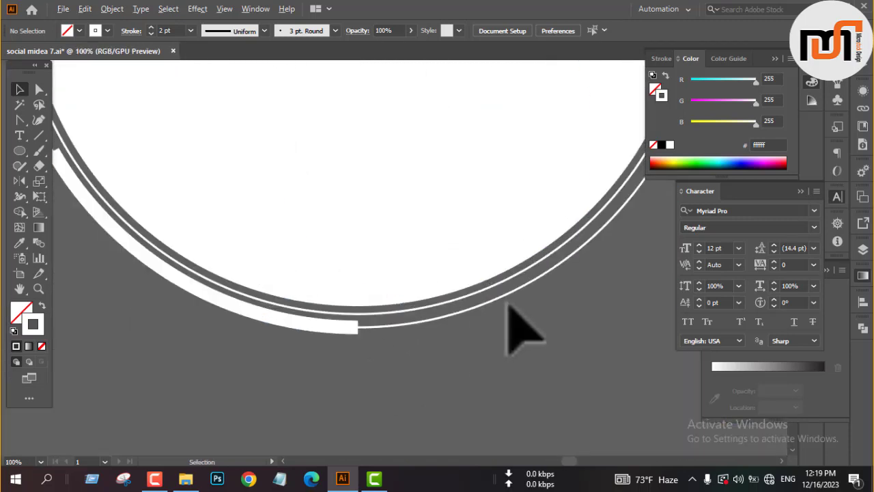
{"action": "scroll", "coordinate": [347, 320], "scroll_direction": "down", "scroll_amount": 2}
{"action": "scroll", "coordinate": [345, 321], "scroll_direction": "down", "scroll_amount": 1}
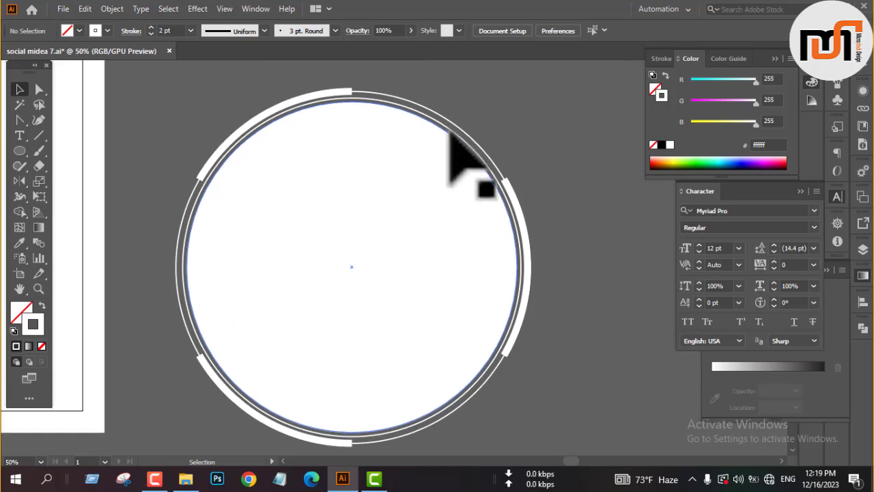
{"action": "left_click", "coordinate": [440, 116]}
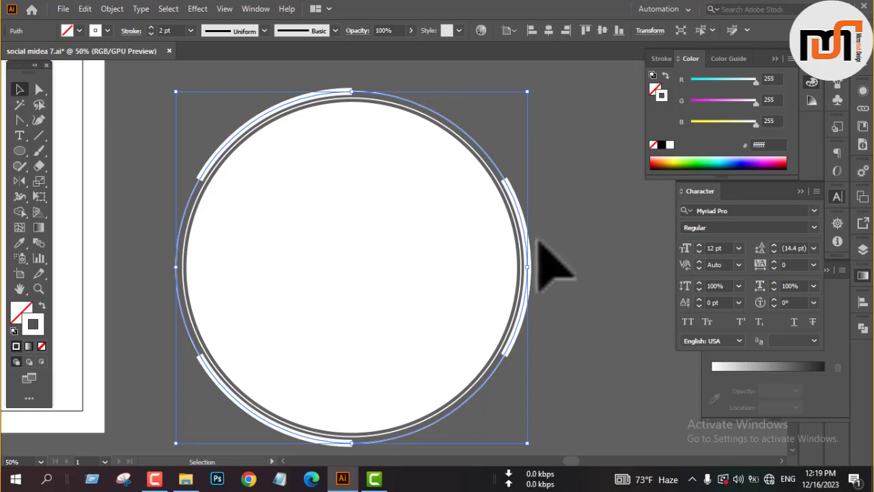
{"action": "left_click", "coordinate": [112, 9]}
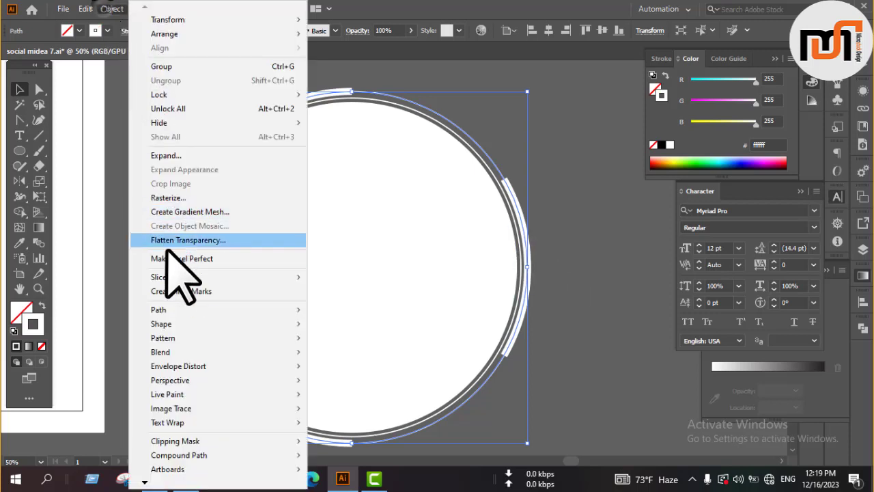
{"action": "mouse_move", "coordinate": [164, 311]}
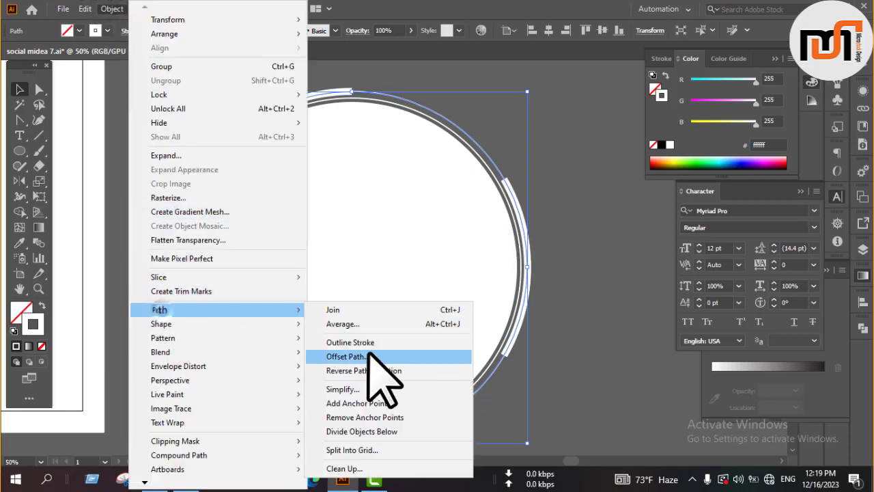
{"action": "left_click", "coordinate": [355, 355]}
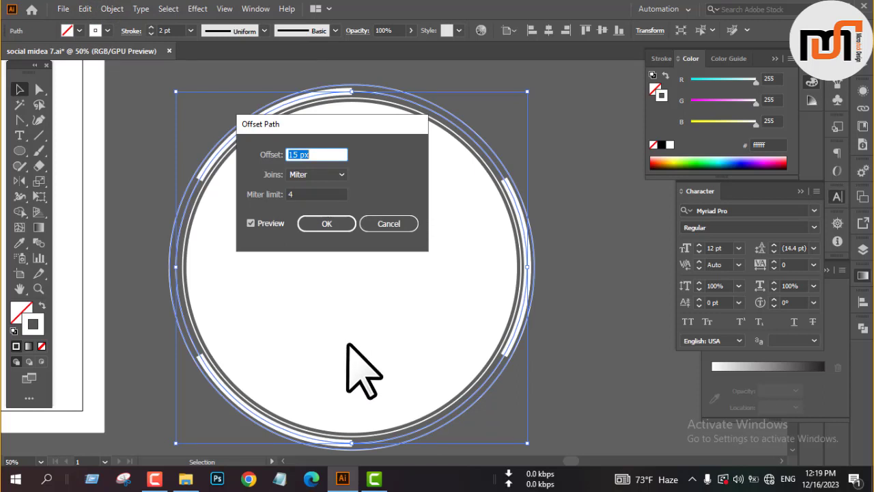
{"action": "key", "text": "Up"}
{"action": "key", "text": "Up"}
{"action": "key", "text": "Up"}
{"action": "key", "text": "Up"}
{"action": "key", "text": "Up"}
{"action": "key", "text": "Up"}
{"action": "key", "text": "Up"}
{"action": "key", "text": "Up"}
{"action": "key", "text": "Up"}
{"action": "key", "text": "Up"}
{"action": "key", "text": "Up"}
{"action": "key", "text": "Up"}
{"action": "key", "text": "Up"}
{"action": "key", "text": "Up"}
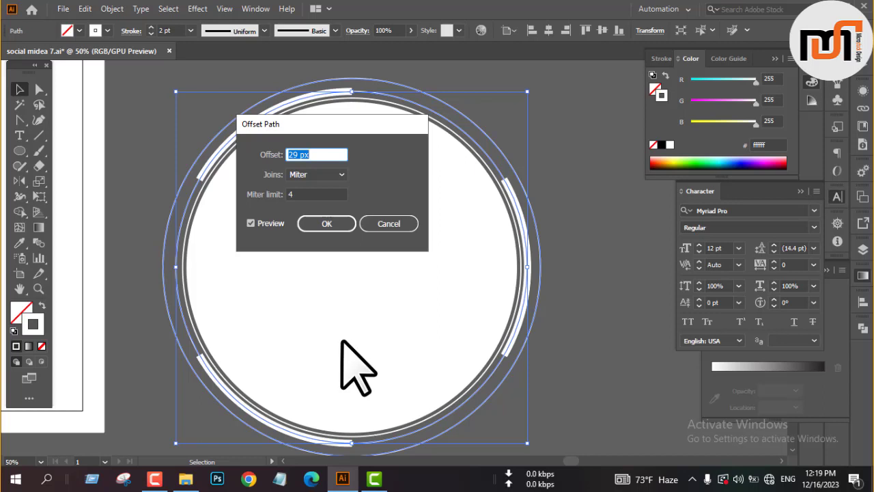
{"action": "key", "text": "Down"}
{"action": "key", "text": "Down"}
{"action": "key", "text": "Down"}
{"action": "key", "text": "Down"}
{"action": "key", "text": "Down"}
{"action": "key", "text": "Down"}
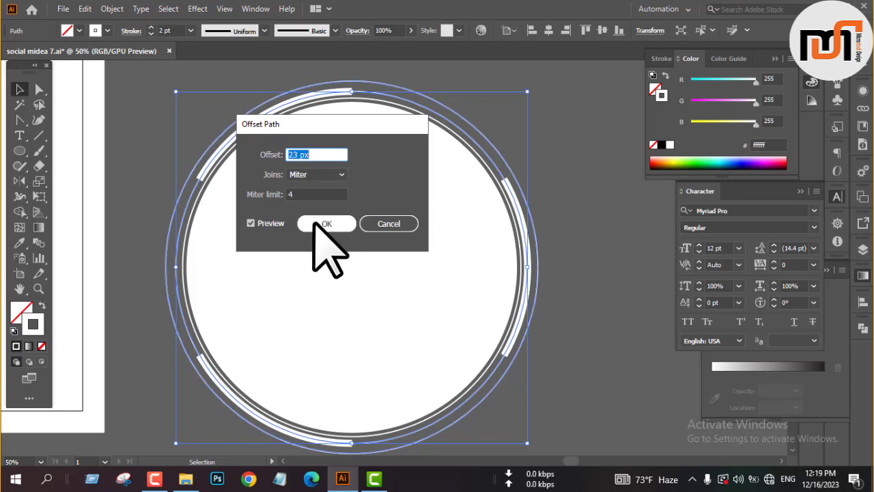
{"action": "left_click", "coordinate": [321, 223]}
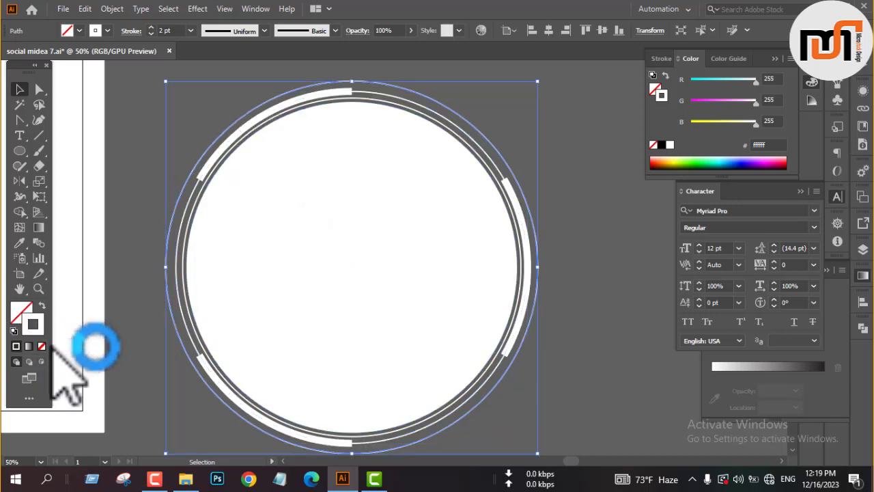
Step: Give the new outer circle a light grey #CCCCCC fill with no stroke and place it behind the rings
{"action": "left_click_drag", "start_coordinate": [21, 313], "coordinate": [34, 326]}
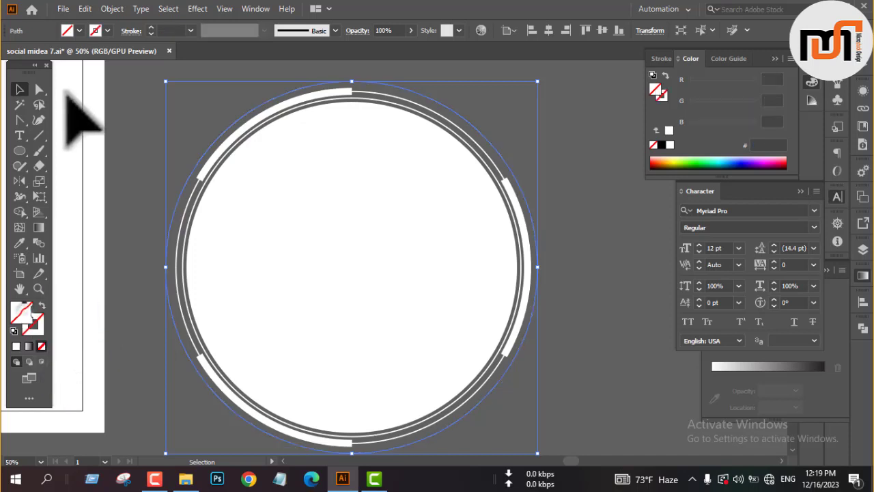
{"action": "left_click", "coordinate": [80, 30]}
{"action": "left_click", "coordinate": [89, 81]}
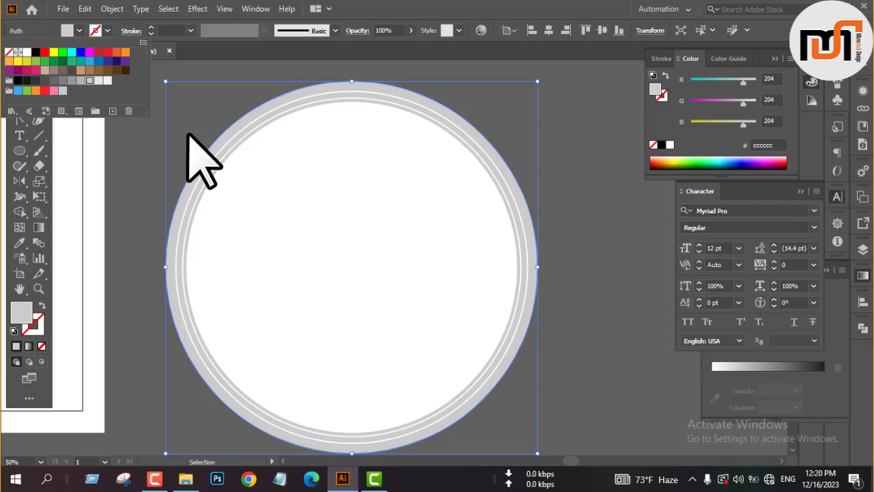
{"action": "key", "text": "a"}
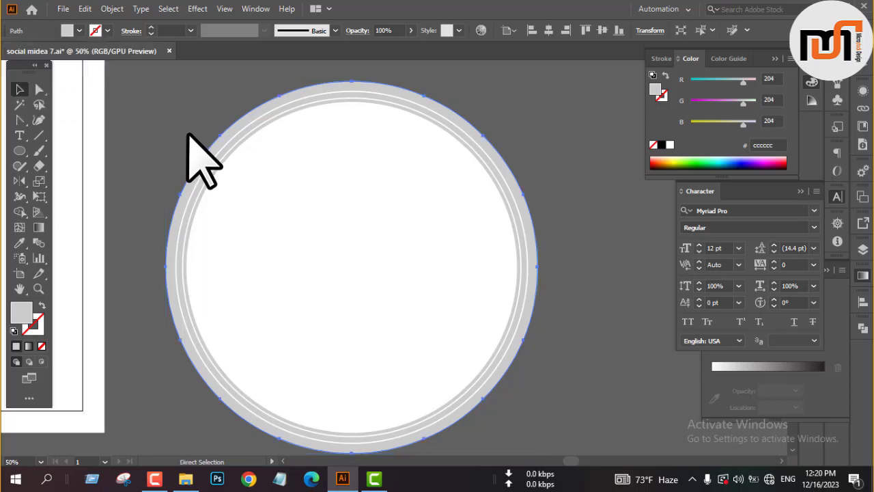
{"action": "key", "text": "v"}
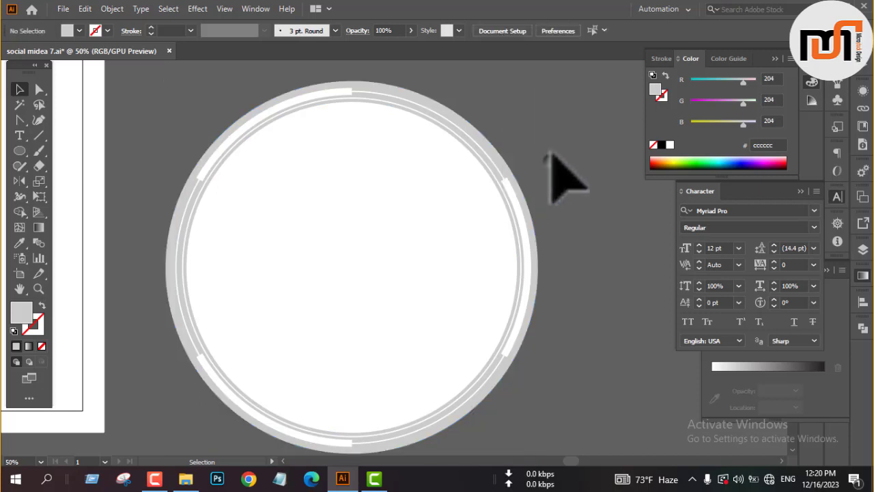
Step: Expand the fills and strokes of all the circles and rings into shapes
{"action": "left_click_drag", "start_coordinate": [549, 157], "coordinate": [445, 247]}
{"action": "left_click", "coordinate": [114, 9]}
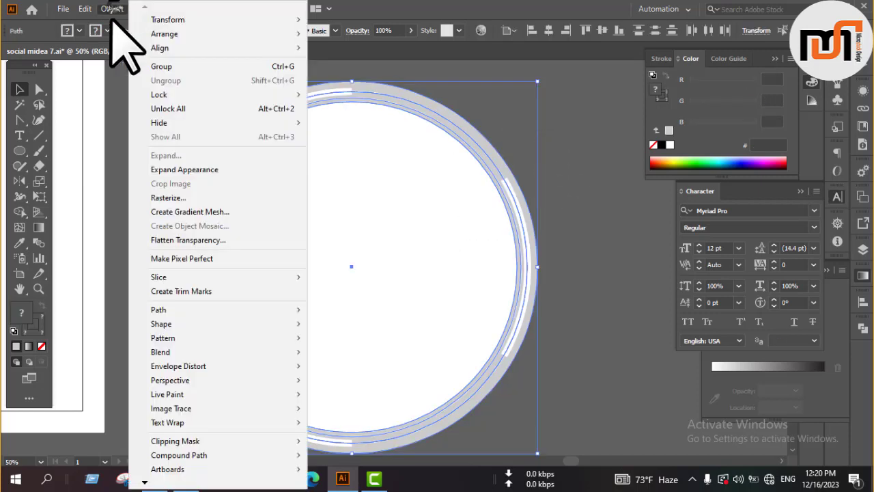
{"action": "left_click", "coordinate": [169, 170]}
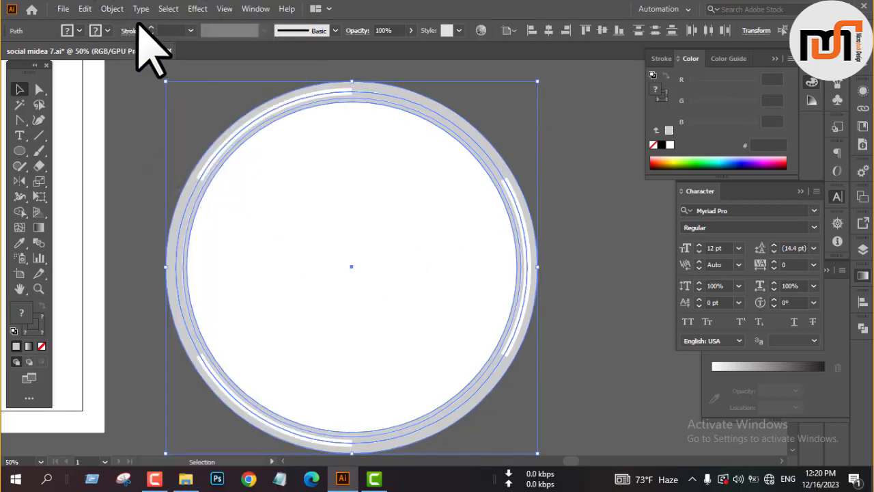
{"action": "left_click", "coordinate": [112, 9]}
{"action": "left_click", "coordinate": [198, 152]}
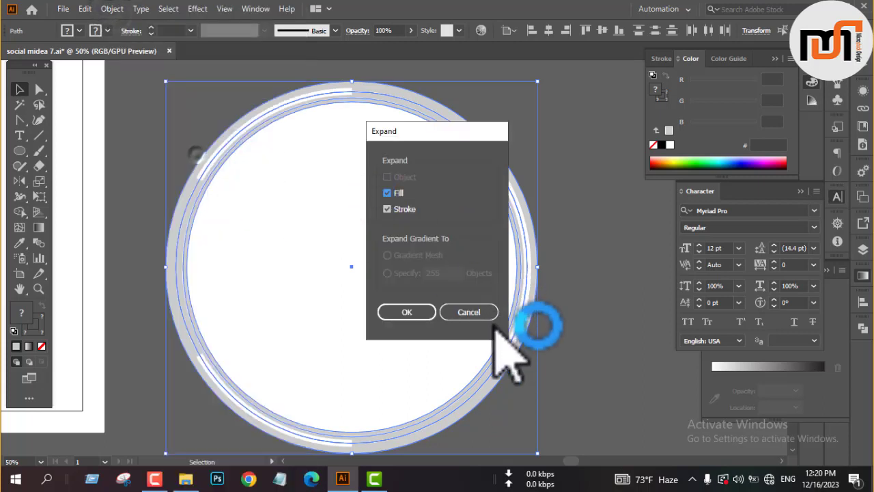
{"action": "left_click", "coordinate": [410, 312]}
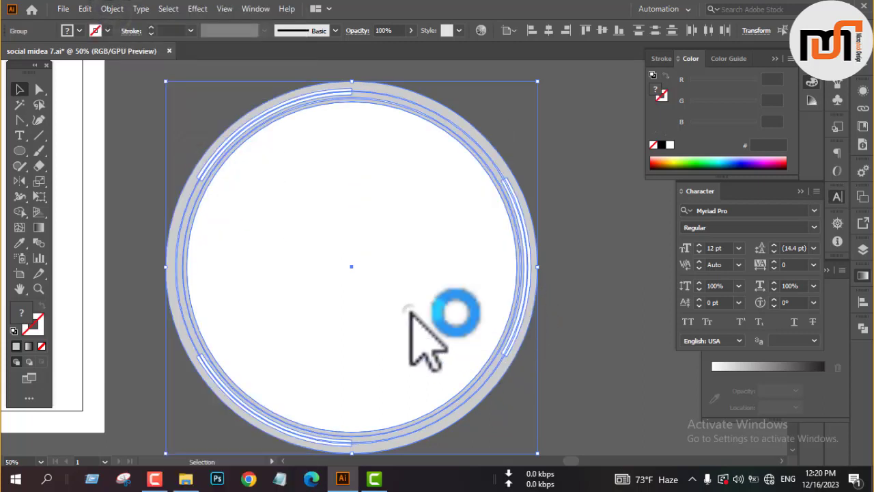
{"action": "left_click", "coordinate": [564, 198]}
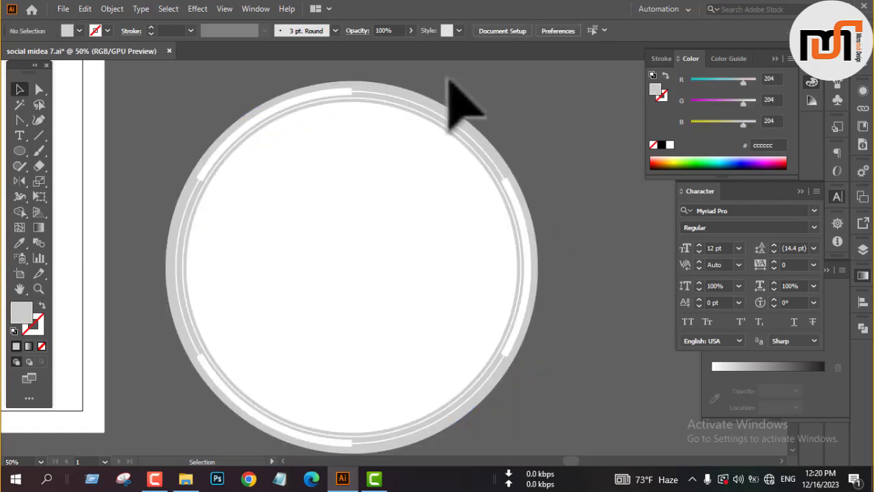
Step: Use the Shape Builder to remove the grey disc's area inside the thin outer ring, leaving a grey band
{"action": "scroll", "coordinate": [444, 113], "scroll_direction": "up", "scroll_amount": 2}
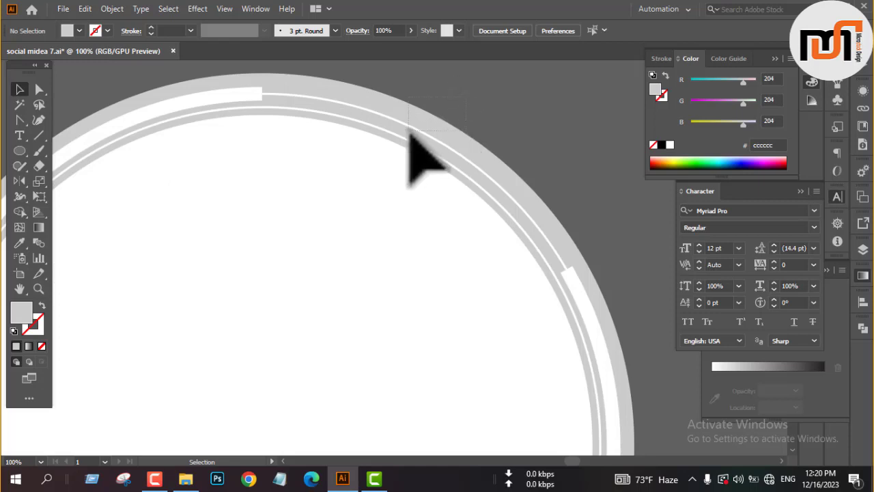
{"action": "left_click", "coordinate": [418, 133]}
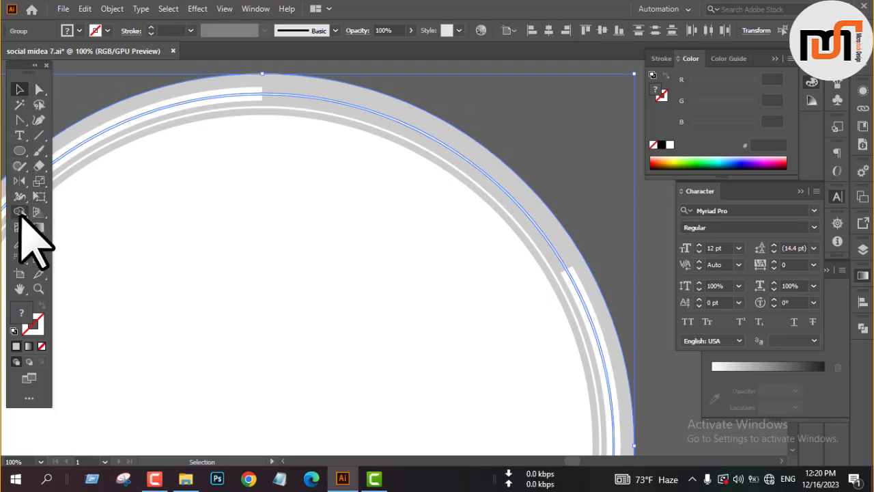
{"action": "left_click", "coordinate": [20, 212]}
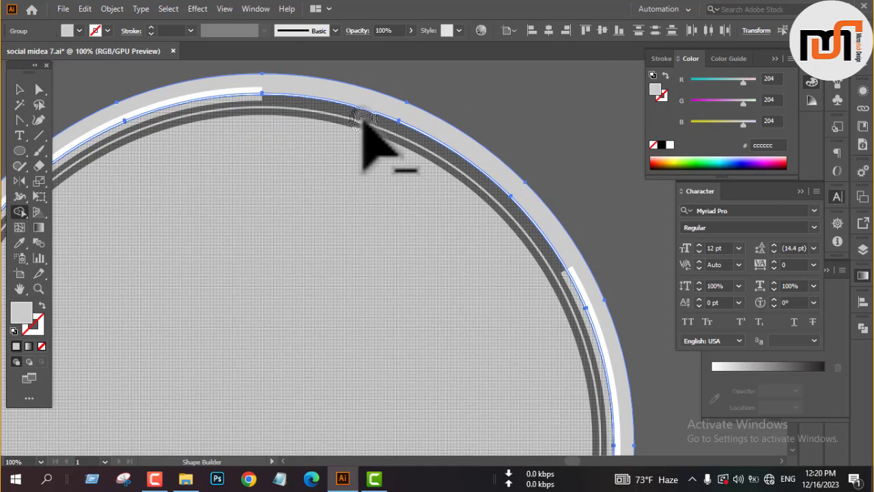
{"action": "key", "text": "v"}
{"action": "left_click", "coordinate": [464, 117]}
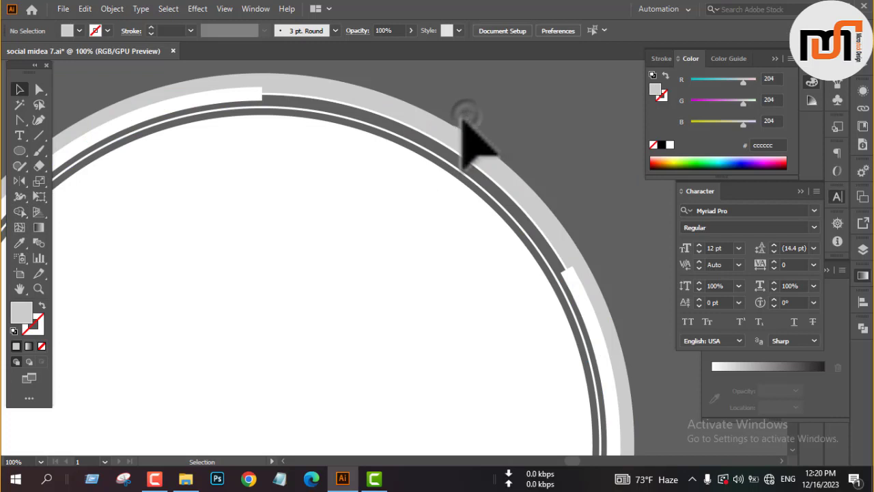
Step: Recolour the three thick arcs dark red #950903, sampled from the arc around the photo in the red Marketing Agency reference post
{"action": "scroll", "coordinate": [526, 137], "scroll_direction": "down", "scroll_amount": 1}
{"action": "scroll", "coordinate": [526, 137], "scroll_direction": "down", "scroll_amount": 1}
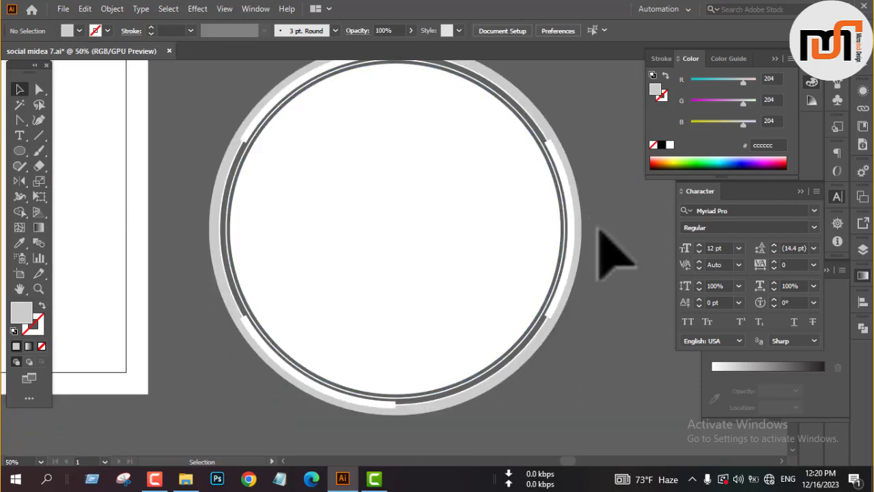
{"action": "left_click", "coordinate": [554, 306]}
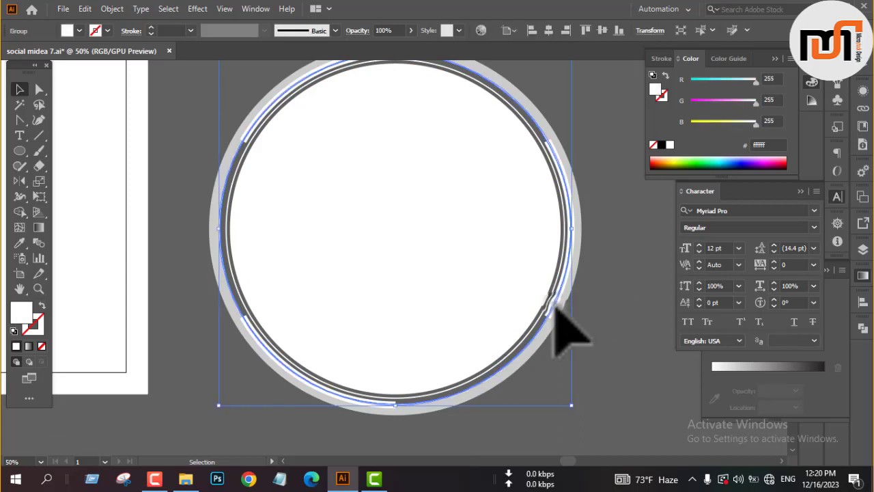
{"action": "left_click", "coordinate": [580, 306]}
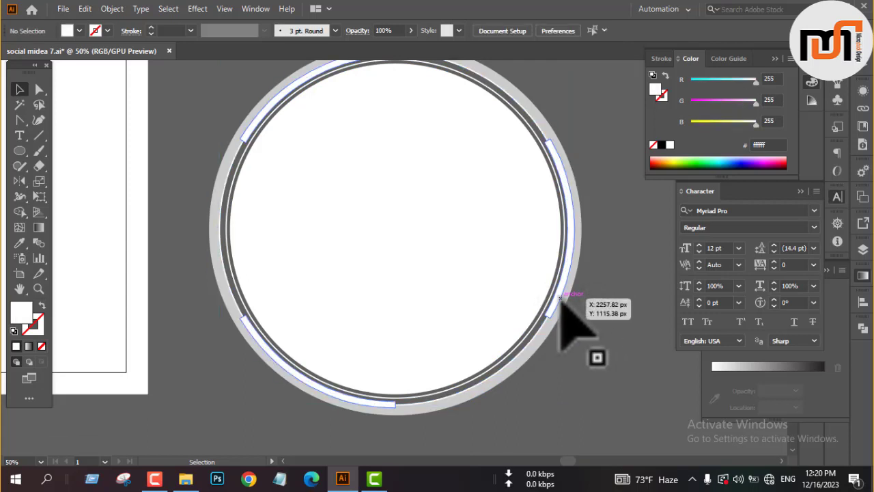
{"action": "left_click", "coordinate": [561, 298]}
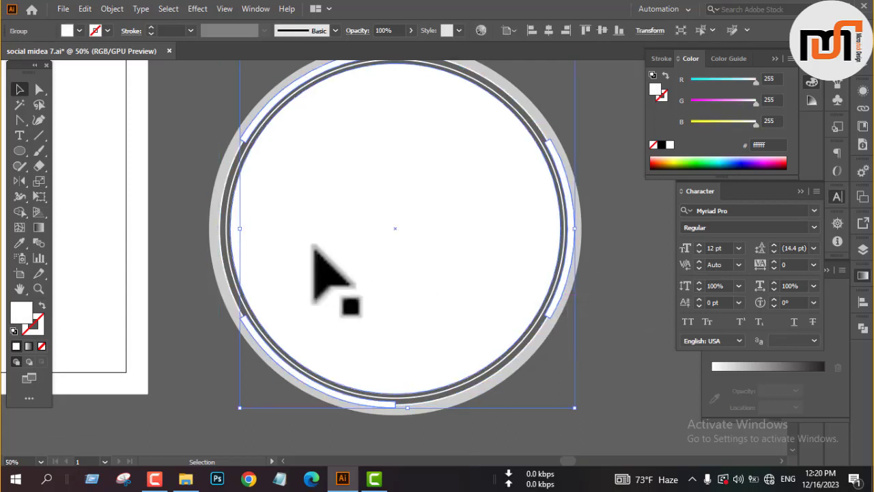
{"action": "scroll", "coordinate": [332, 270], "scroll_direction": "down", "scroll_amount": 3}
{"action": "left_click", "coordinate": [478, 290]}
{"action": "scroll", "coordinate": [451, 256], "scroll_direction": "down", "scroll_amount": 3}
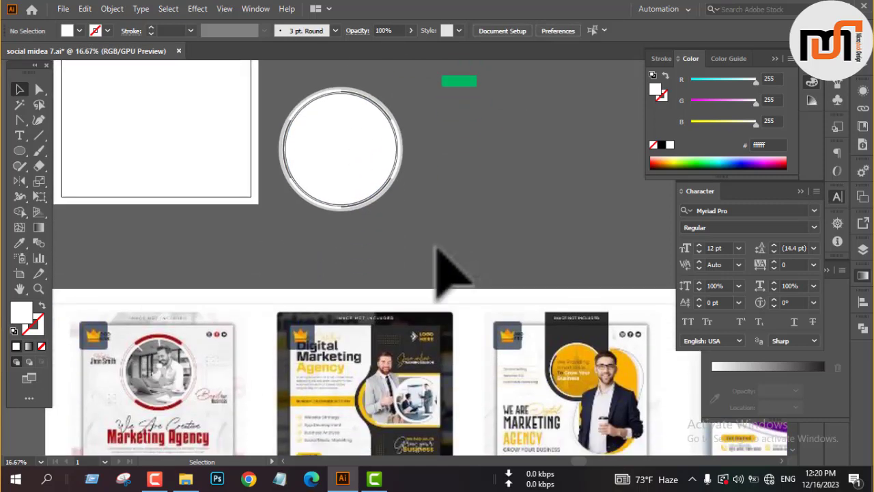
{"action": "scroll", "coordinate": [349, 218], "scroll_direction": "up", "scroll_amount": 5}
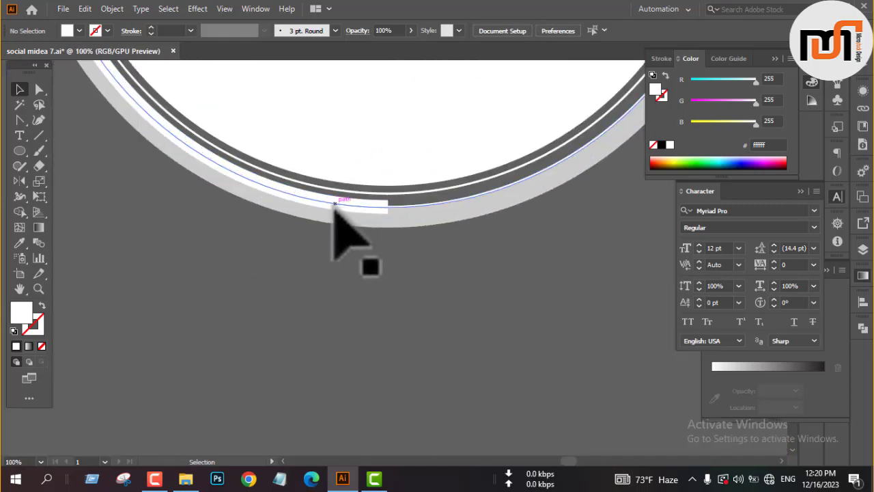
{"action": "left_click", "coordinate": [335, 207]}
{"action": "scroll", "coordinate": [331, 273], "scroll_direction": "down", "scroll_amount": 3}
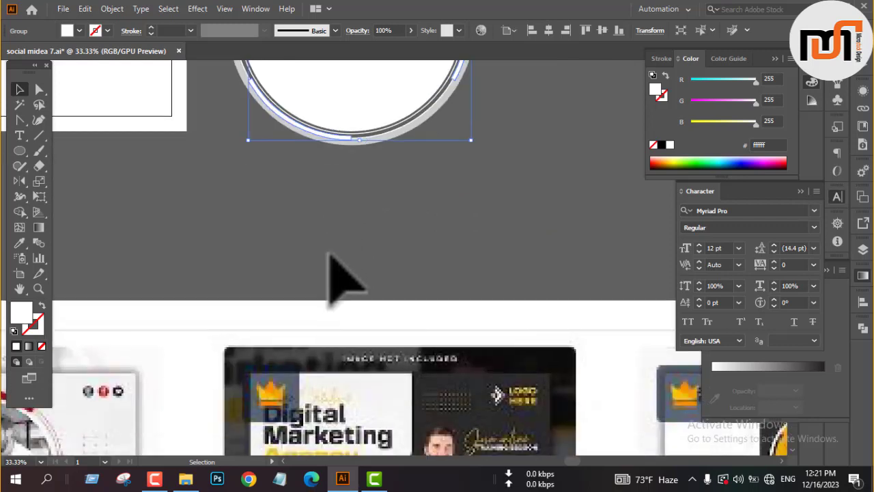
{"action": "scroll", "coordinate": [332, 254], "scroll_direction": "down", "scroll_amount": 1}
{"action": "left_click_drag", "start_coordinate": [336, 273], "coordinate": [322, 254]}
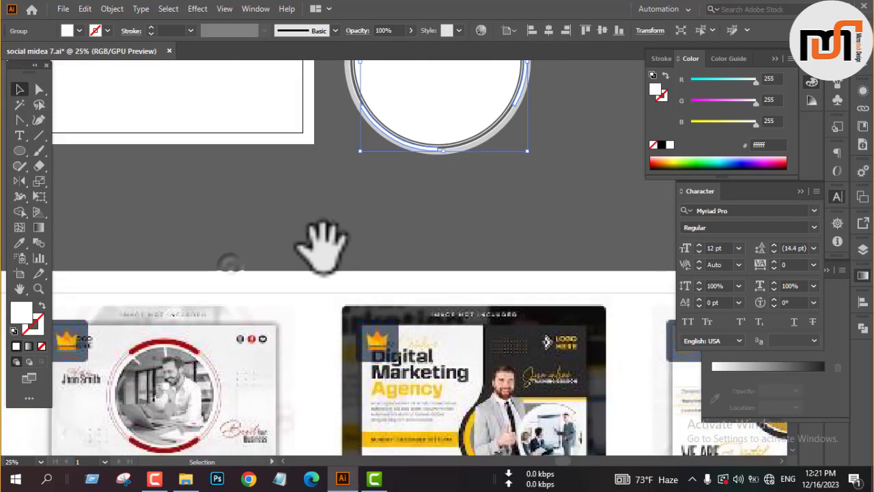
{"action": "key", "text": "i"}
{"action": "left_click", "coordinate": [169, 340]}
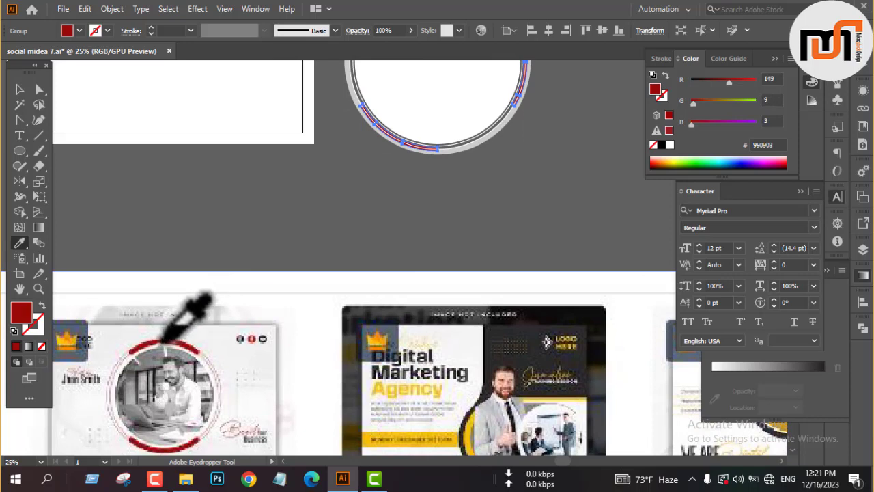
{"action": "key", "text": "v"}
{"action": "scroll", "coordinate": [468, 214], "scroll_direction": "up", "scroll_amount": 4}
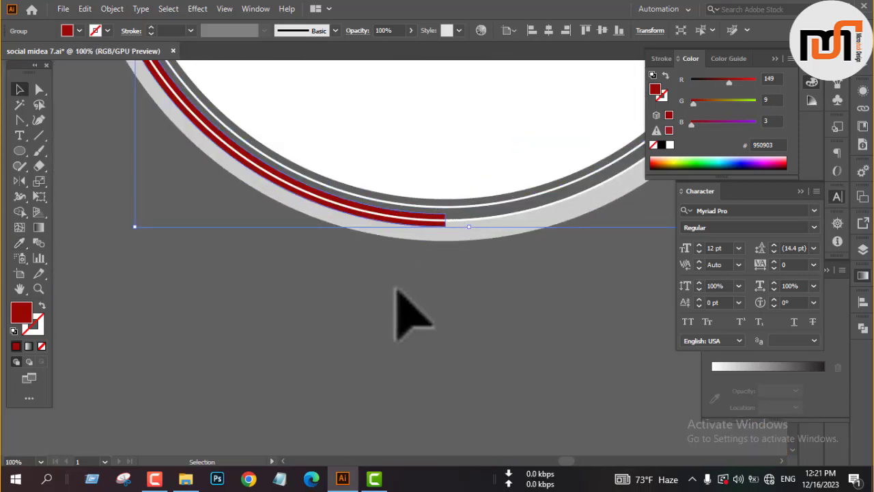
{"action": "left_click", "coordinate": [407, 249]}
Step: Recolour the thin white ring running through the arcs with the dark red #950903 sampled from an arc
{"action": "scroll", "coordinate": [341, 253], "scroll_direction": "down", "scroll_amount": 1}
{"action": "scroll", "coordinate": [523, 219], "scroll_direction": "up", "scroll_amount": 4}
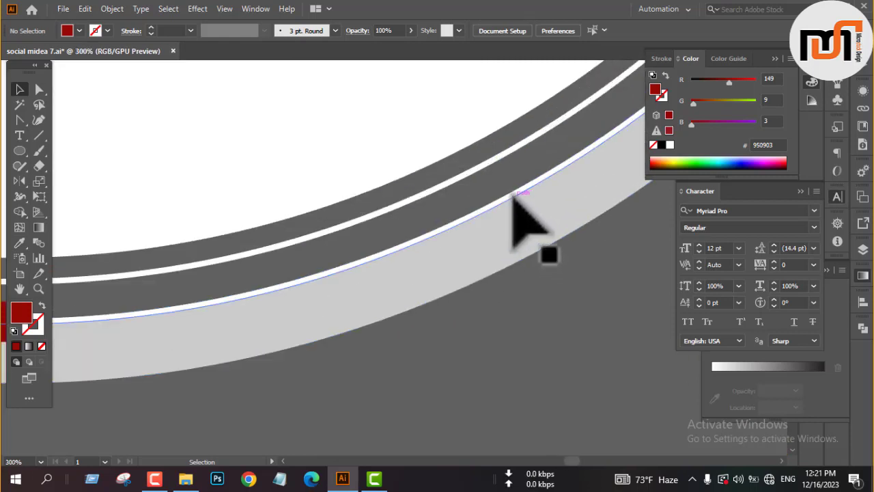
{"action": "left_click", "coordinate": [513, 196]}
{"action": "scroll", "coordinate": [516, 205], "scroll_direction": "down", "scroll_amount": 1}
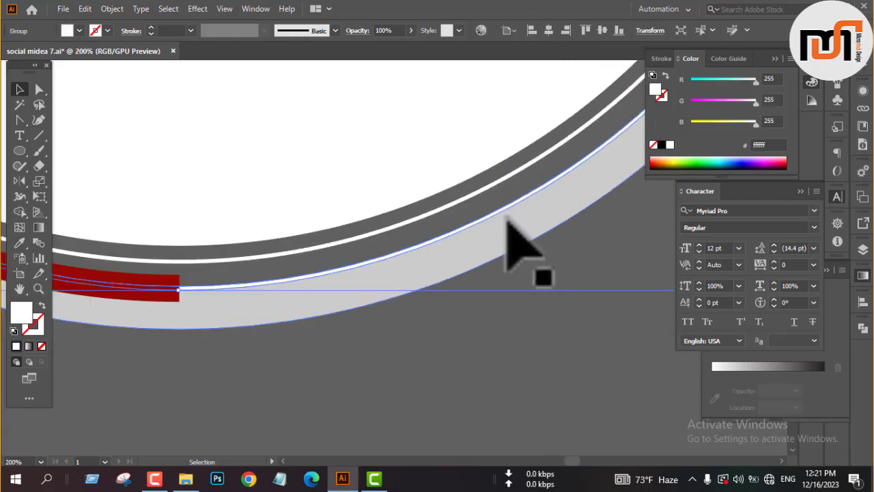
{"action": "key", "text": "i"}
{"action": "left_click", "coordinate": [165, 282]}
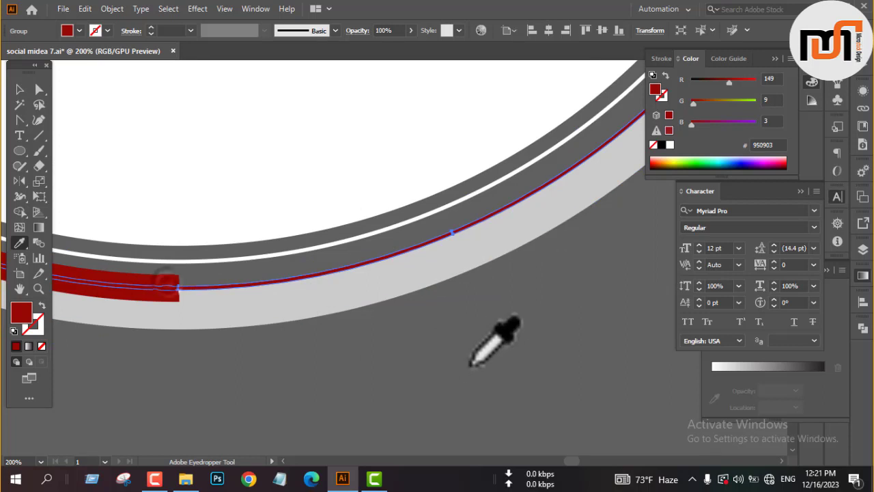
Step: Recolour the inner thin white ring around the white disc dark red #950903, sampled from a thick arc
{"action": "left_click", "coordinate": [490, 386]}
{"action": "scroll", "coordinate": [498, 349], "scroll_direction": "down", "scroll_amount": 4}
{"action": "scroll", "coordinate": [495, 342], "scroll_direction": "up", "scroll_amount": 5}
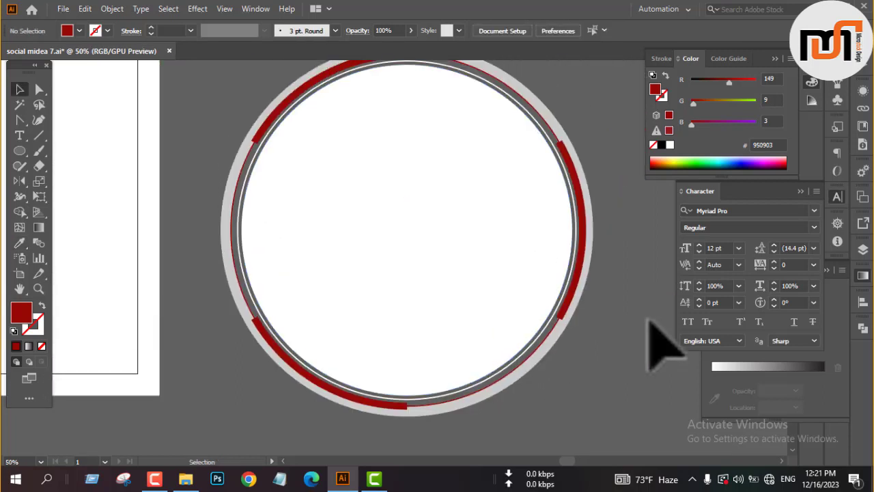
{"action": "scroll", "coordinate": [451, 130], "scroll_direction": "up", "scroll_amount": 4}
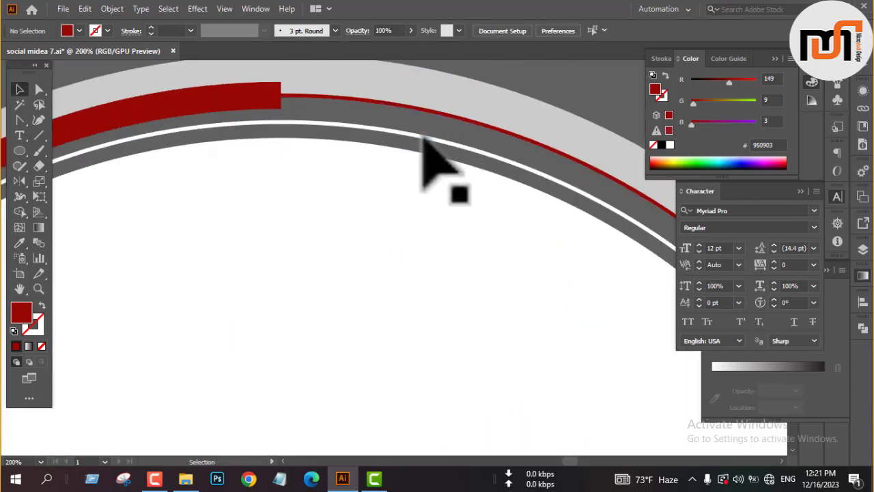
{"action": "left_click", "coordinate": [423, 140]}
{"action": "key", "text": "i"}
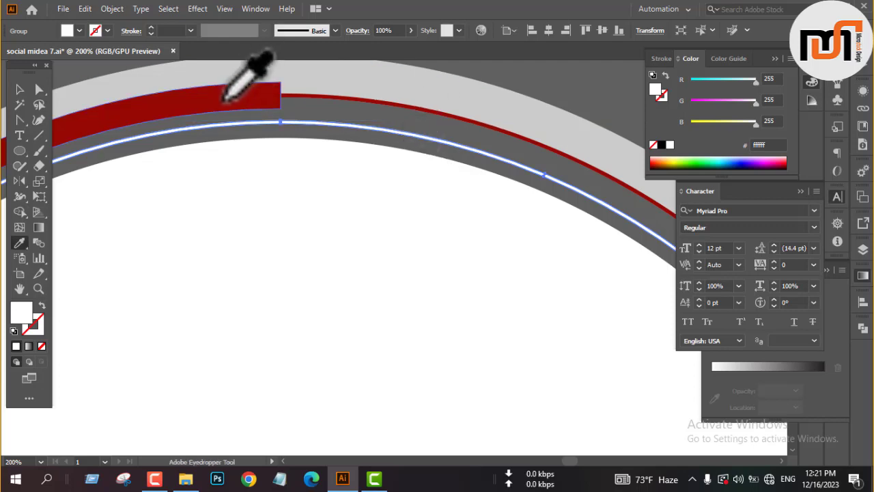
{"action": "left_click", "coordinate": [220, 102]}
{"action": "key", "text": "v"}
{"action": "scroll", "coordinate": [400, 141], "scroll_direction": "down", "scroll_amount": 5}
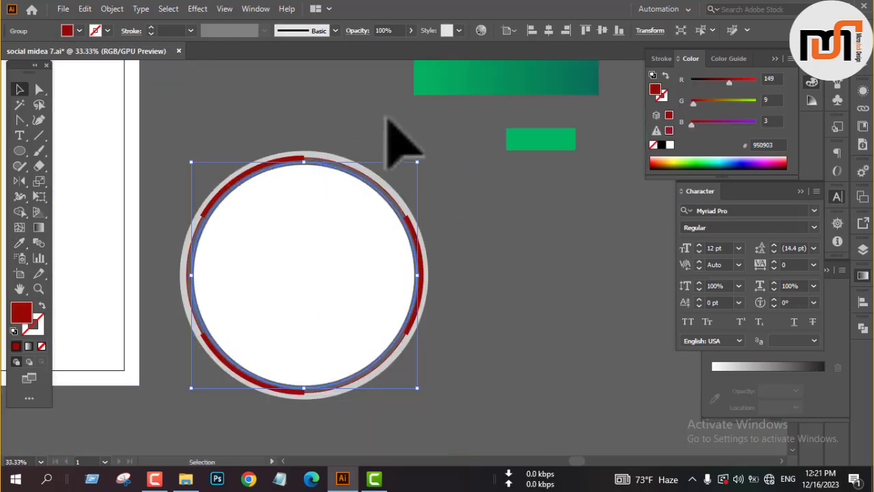
{"action": "left_click", "coordinate": [385, 119]}
Step: Change the fill of the outer light grey band to the darker grey swatch #B3B3B3
{"action": "scroll", "coordinate": [594, 256], "scroll_direction": "down", "scroll_amount": 2}
{"action": "scroll", "coordinate": [566, 253], "scroll_direction": "down", "scroll_amount": 3}
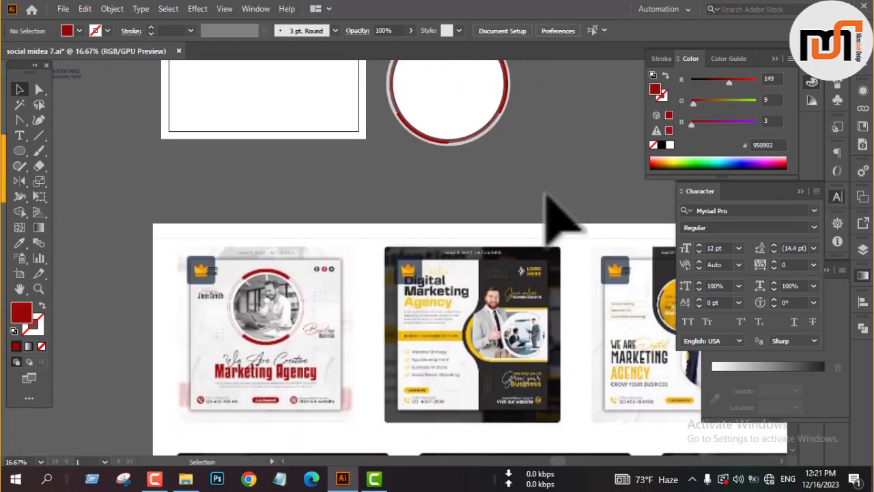
{"action": "scroll", "coordinate": [467, 189], "scroll_direction": "up", "scroll_amount": 1}
{"action": "scroll", "coordinate": [451, 190], "scroll_direction": "up", "scroll_amount": 4}
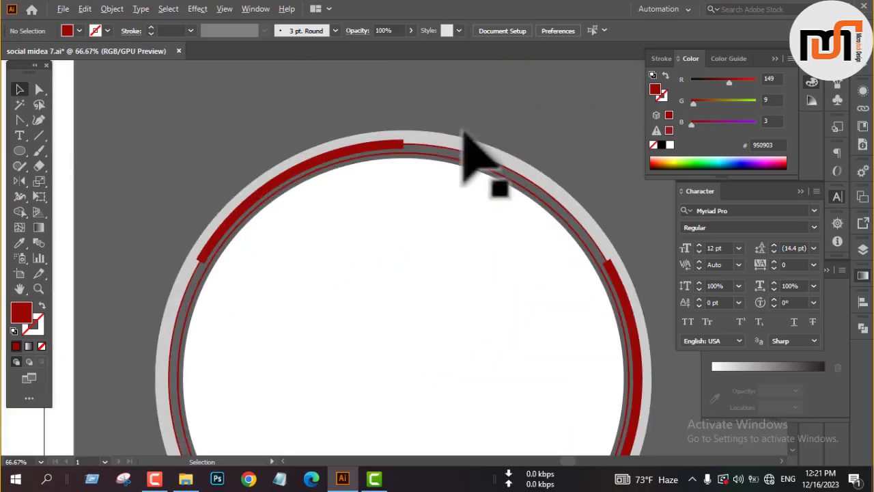
{"action": "left_click", "coordinate": [429, 139]}
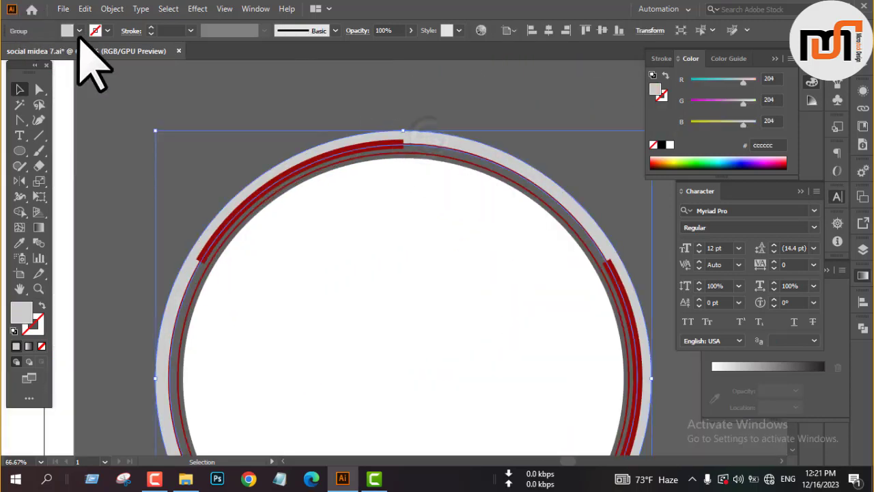
{"action": "left_click", "coordinate": [79, 31]}
{"action": "left_click", "coordinate": [86, 90]}
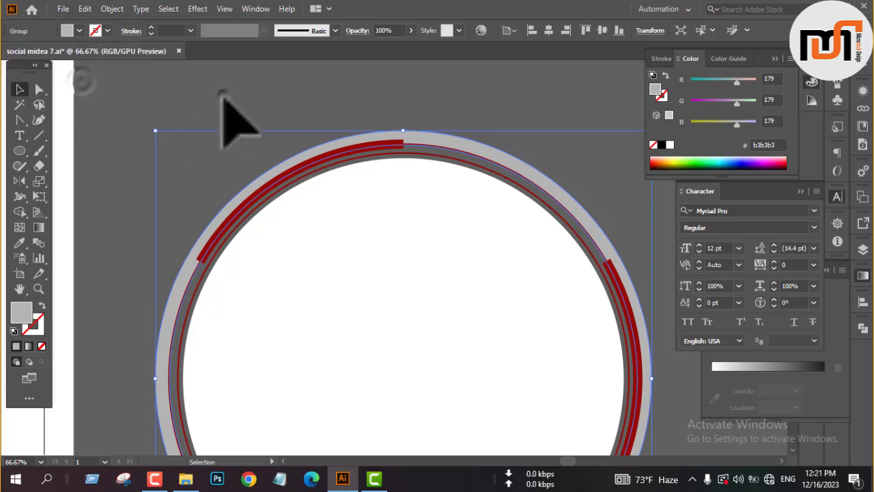
{"action": "left_click", "coordinate": [222, 96]}
Step: Fill the white disc in the centre of the frame with mid grey #808080
{"action": "scroll", "coordinate": [243, 134], "scroll_direction": "down", "scroll_amount": 3}
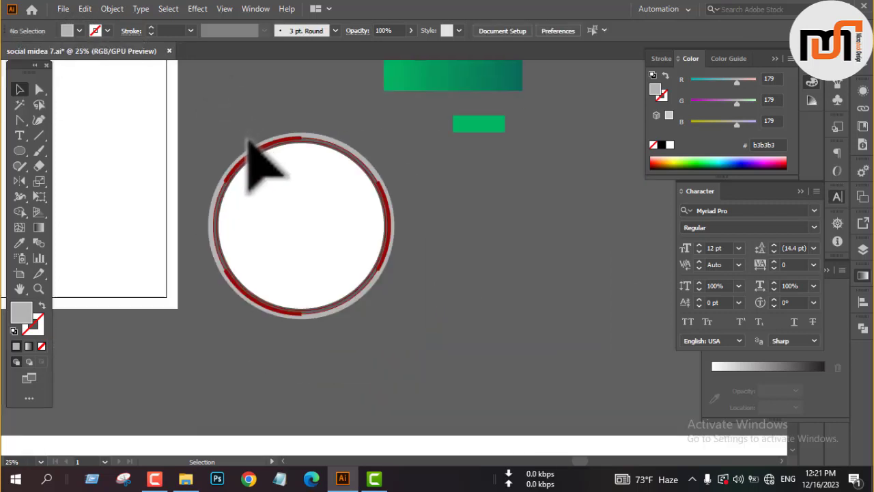
{"action": "left_click", "coordinate": [284, 228]}
{"action": "left_click", "coordinate": [79, 31]}
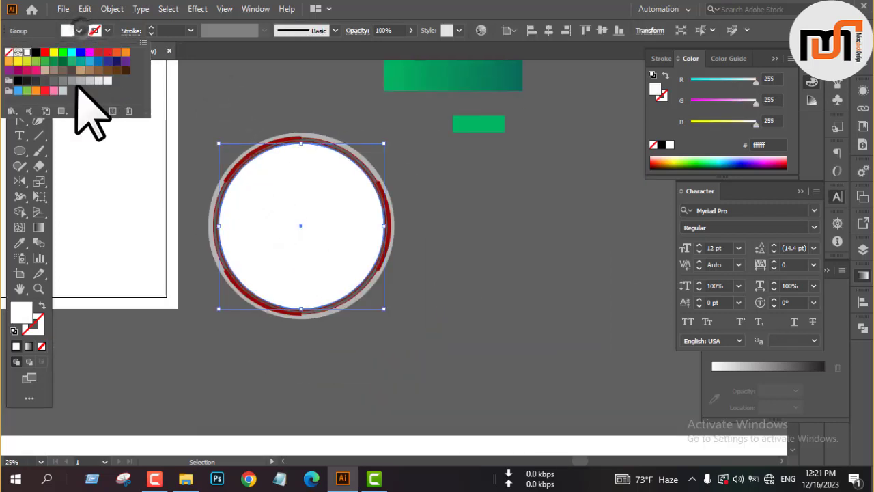
{"action": "left_click", "coordinate": [63, 81]}
{"action": "left_click", "coordinate": [269, 104]}
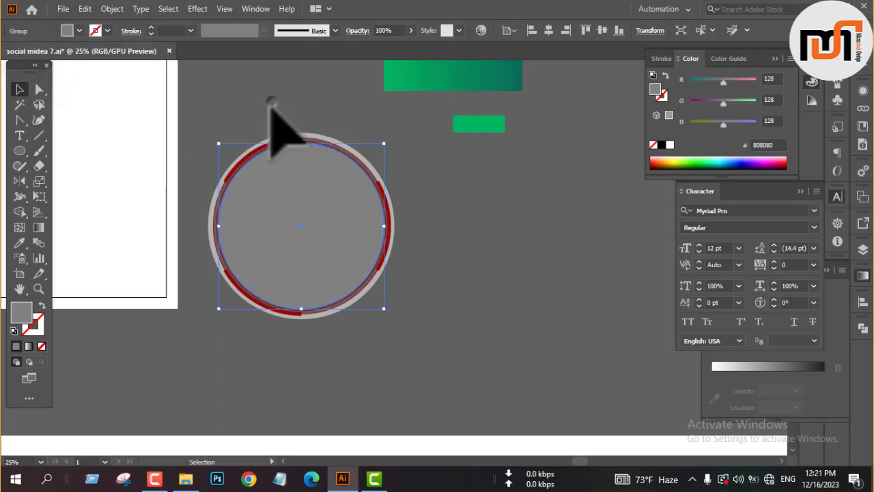
{"action": "left_click", "coordinate": [272, 103]}
Step: Select the disc with all its rings and arcs and group them into one frame
{"action": "left_click", "coordinate": [234, 131]}
{"action": "key", "text": "a"}
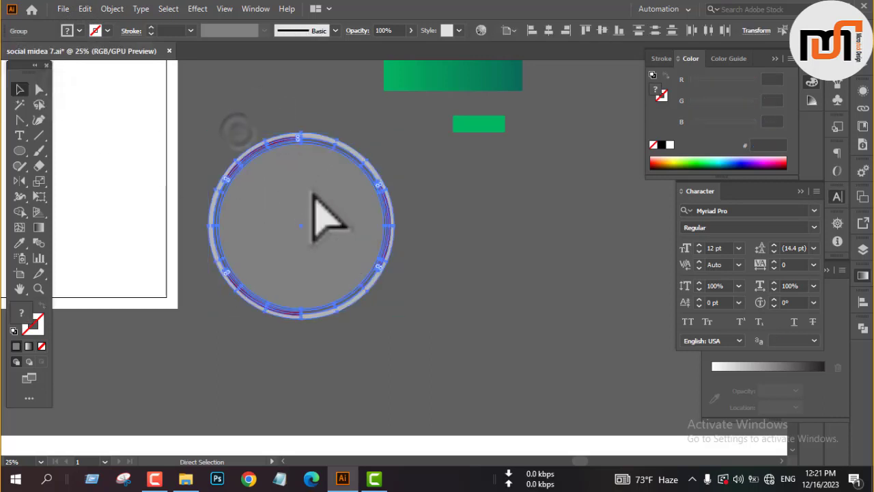
{"action": "key", "text": "v"}
{"action": "left_click", "coordinate": [464, 227]}
Step: Place a copy of the dark YOUR LOGO artwork at the upper-left corner of the white post
{"action": "scroll", "coordinate": [375, 244], "scroll_direction": "left", "scroll_amount": 3}
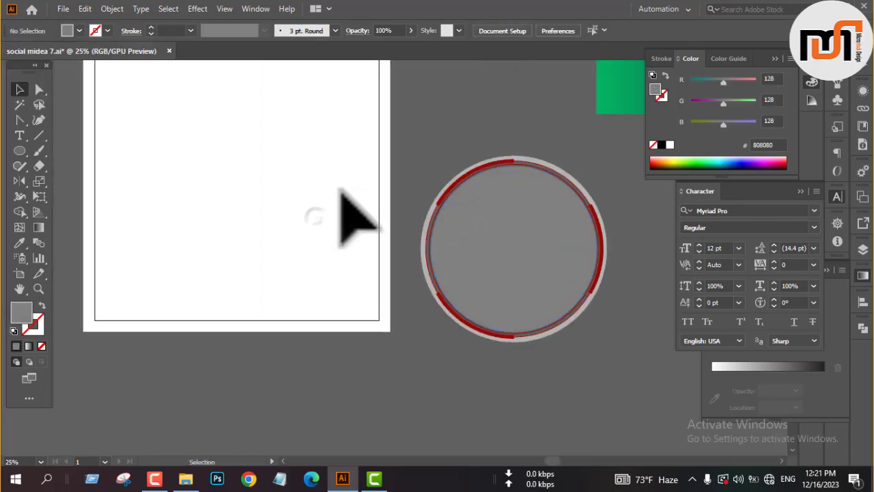
{"action": "scroll", "coordinate": [389, 221], "scroll_direction": "down", "scroll_amount": 3}
{"action": "scroll", "coordinate": [383, 212], "scroll_direction": "up", "scroll_amount": 1}
{"action": "scroll", "coordinate": [369, 205], "scroll_direction": "down", "scroll_amount": 1}
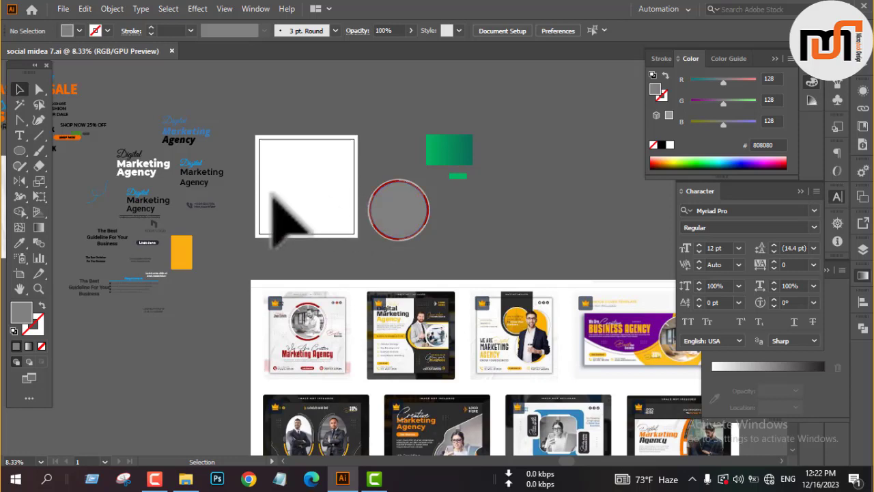
{"action": "left_click_drag", "start_coordinate": [272, 195], "coordinate": [361, 215]}
{"action": "scroll", "coordinate": [356, 195], "scroll_direction": "up", "scroll_amount": 4}
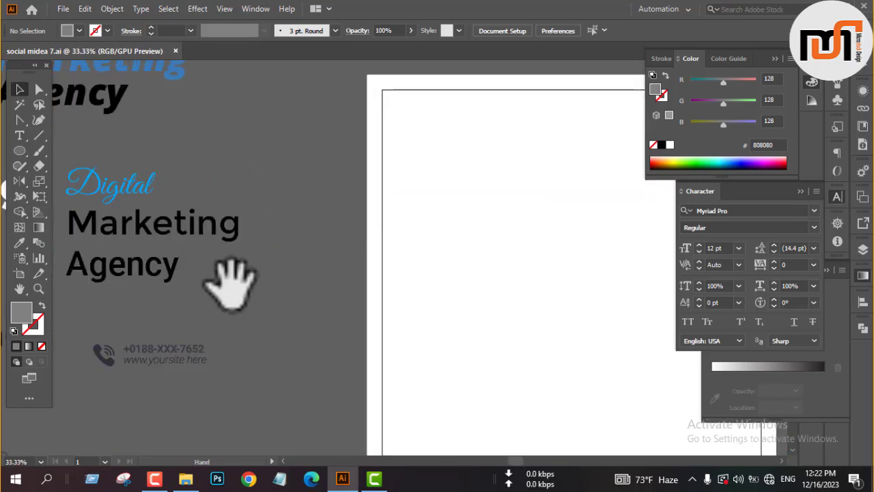
{"action": "left_click_drag", "start_coordinate": [231, 282], "coordinate": [308, 272]}
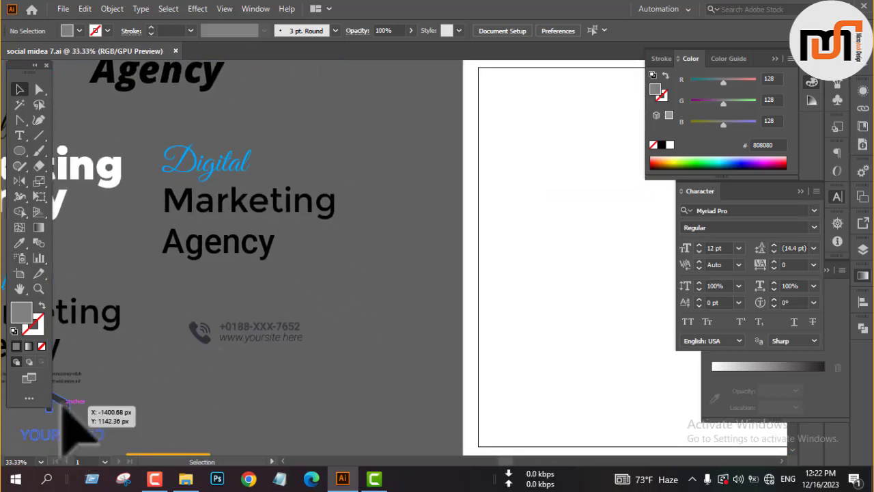
{"action": "left_click_drag", "start_coordinate": [68, 424], "coordinate": [512, 104]}
Step: Bring the logo copy to the front and align it to the top and left edges of the margin rectangle
{"action": "right_click", "coordinate": [411, 105]}
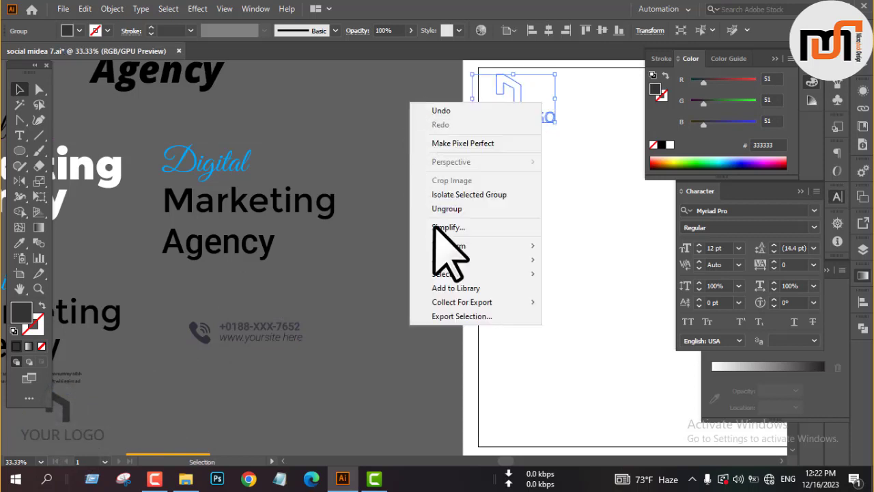
{"action": "mouse_move", "coordinate": [492, 262]}
{"action": "left_click", "coordinate": [580, 248]}
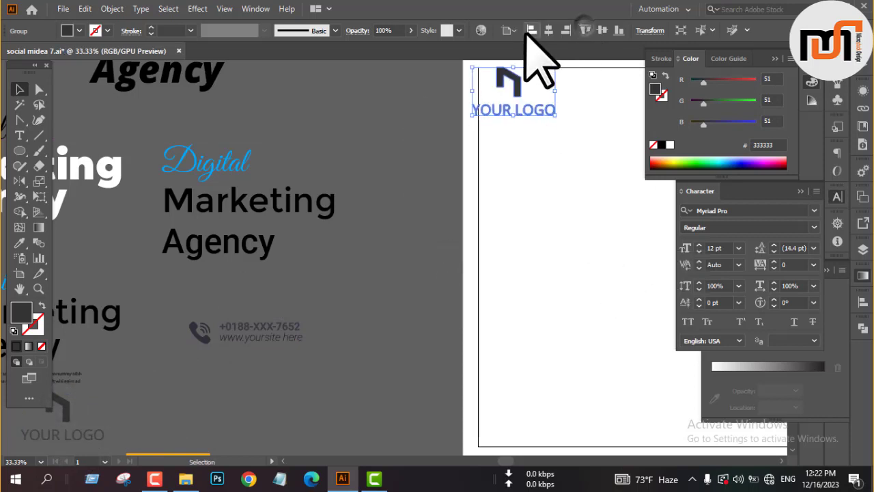
{"action": "left_click", "coordinate": [390, 196]}
Step: Place the circular frame on the post, centred horizontally and aligned to the top of the margin rectangle
{"action": "scroll", "coordinate": [321, 140], "scroll_direction": "down", "scroll_amount": 3}
{"action": "left_click", "coordinate": [593, 198]}
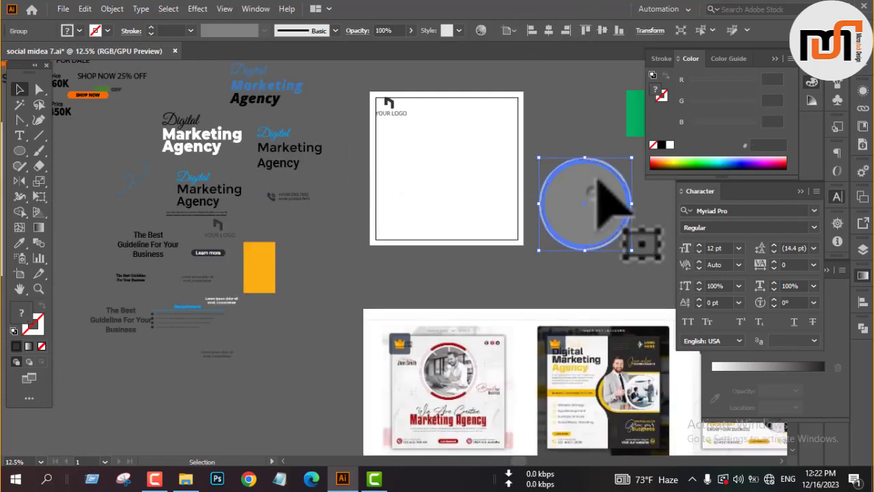
{"action": "left_click", "coordinate": [548, 30]}
{"action": "left_click", "coordinate": [601, 30]}
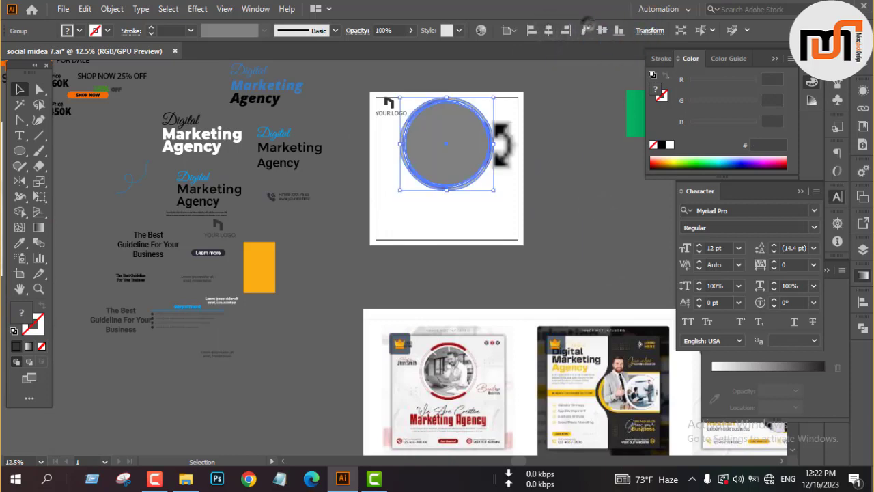
Step: Enlarge the circular frame slightly, move it down inside the top margin and centre it horizontally again
{"action": "scroll", "coordinate": [498, 153], "scroll_direction": "up", "scroll_amount": 2}
{"action": "mouse_move", "coordinate": [514, 196]}
{"action": "left_mouse_down"}
{"action": "mouse_move", "coordinate": [522, 195]}
{"action": "mouse_move", "coordinate": [509, 197]}
{"action": "left_mouse_up"}
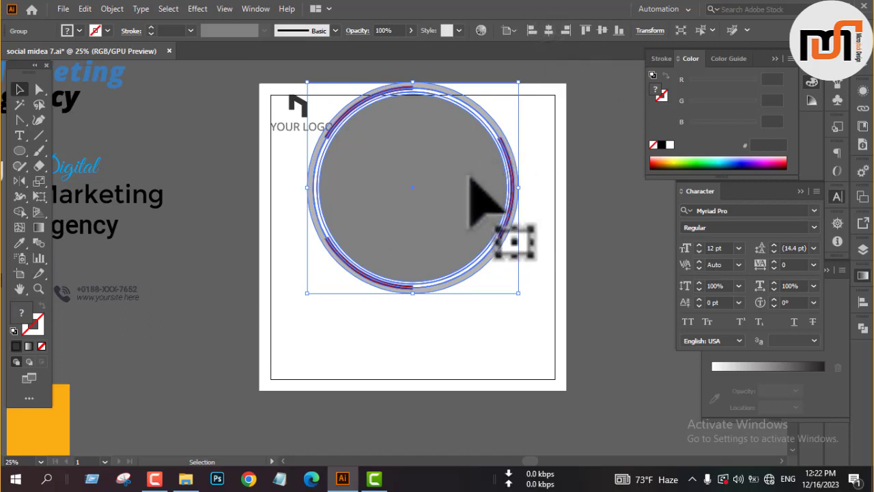
{"action": "left_click_drag", "start_coordinate": [469, 177], "coordinate": [492, 189]}
{"action": "left_click", "coordinate": [548, 30]}
{"action": "left_click", "coordinate": [585, 205]}
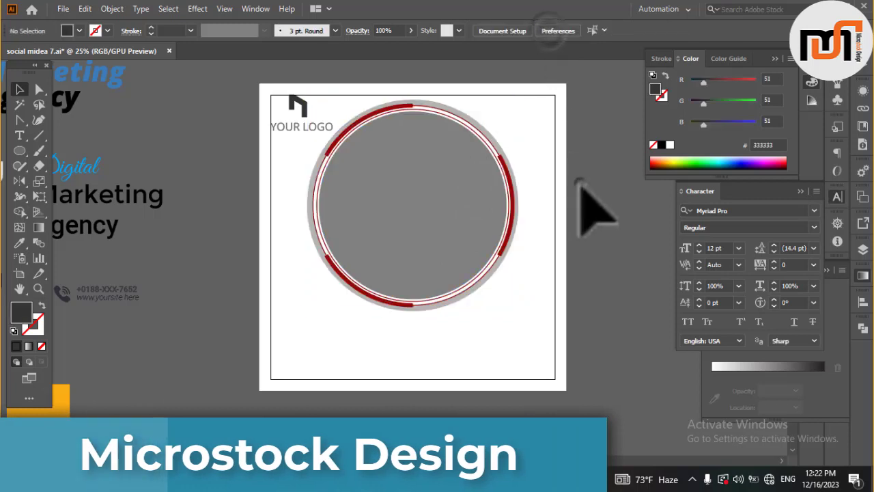
Step: Copy the blue and black italic "Digital Marketing Agency" heading onto the post below the circular frame and bring it to the front
{"action": "scroll", "coordinate": [481, 181], "scroll_direction": "down", "scroll_amount": 1}
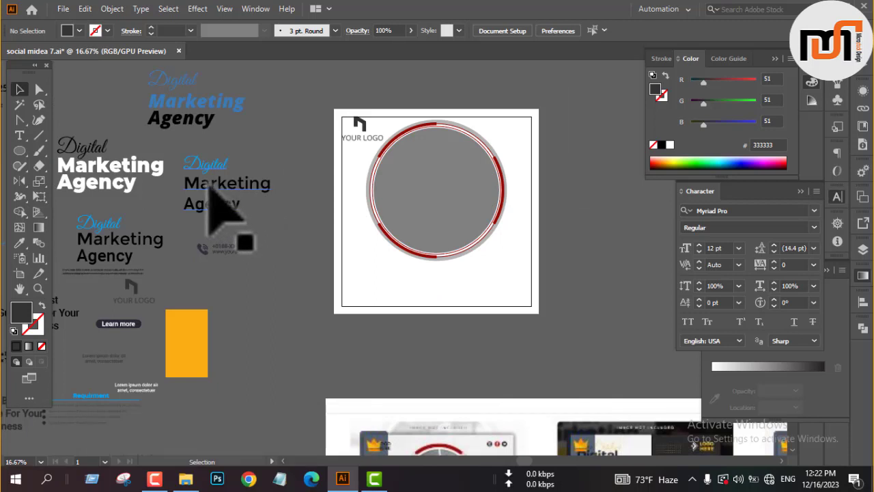
{"action": "left_click_drag", "start_coordinate": [171, 117], "coordinate": [405, 286]}
{"action": "right_click", "coordinate": [406, 287]}
{"action": "mouse_move", "coordinate": [587, 219]}
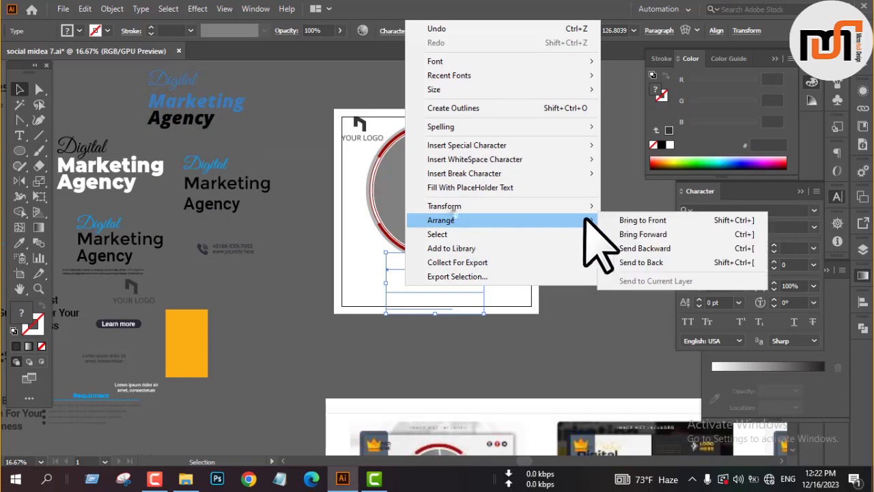
{"action": "left_click", "coordinate": [622, 222]}
Step: Join "Agency" onto the same line as "Marketing" in the heading and centre-align the heading's paragraphs
{"action": "scroll", "coordinate": [451, 310], "scroll_direction": "up", "scroll_amount": 2, "text": "alt"}
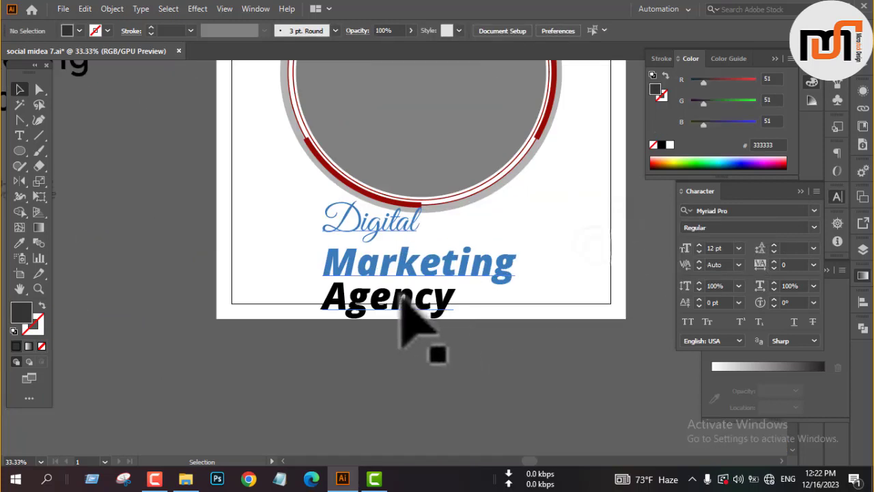
{"action": "left_click", "coordinate": [326, 303]}
{"action": "double_click", "coordinate": [329, 300]}
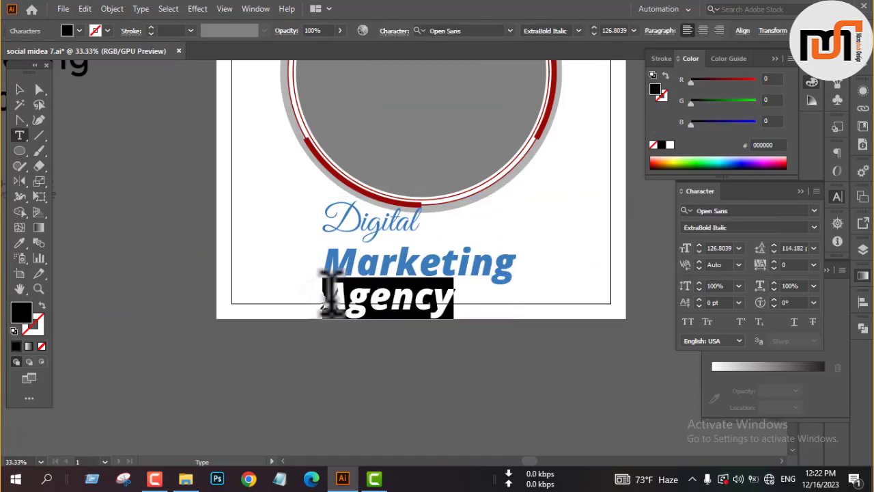
{"action": "left_click", "coordinate": [331, 295]}
{"action": "key", "text": "BackSpace"}
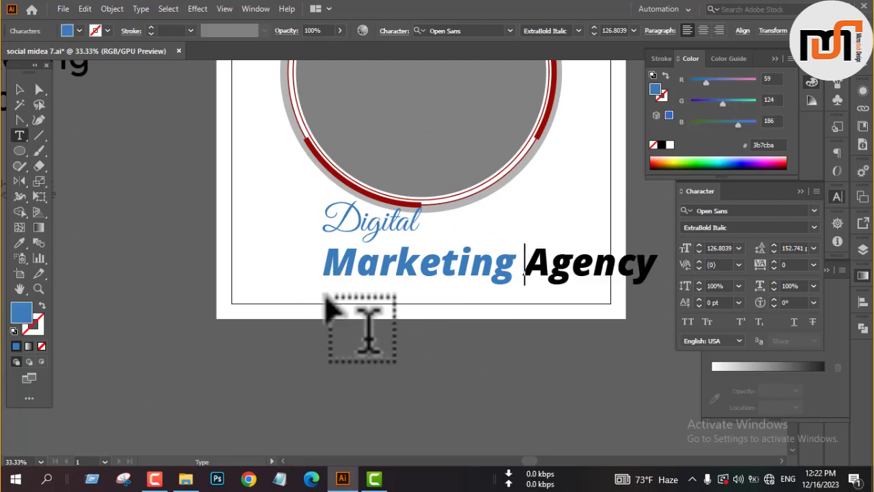
{"action": "left_click", "coordinate": [19, 90]}
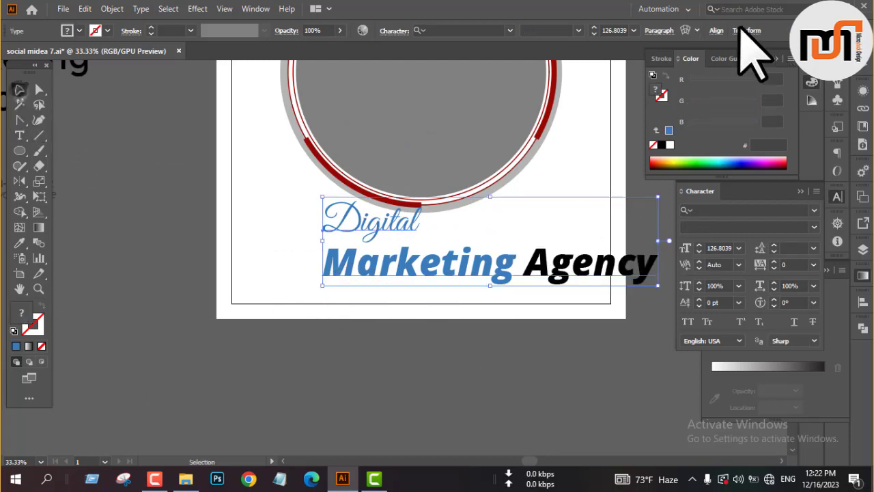
{"action": "left_click", "coordinate": [659, 31]}
{"action": "left_click", "coordinate": [557, 53]}
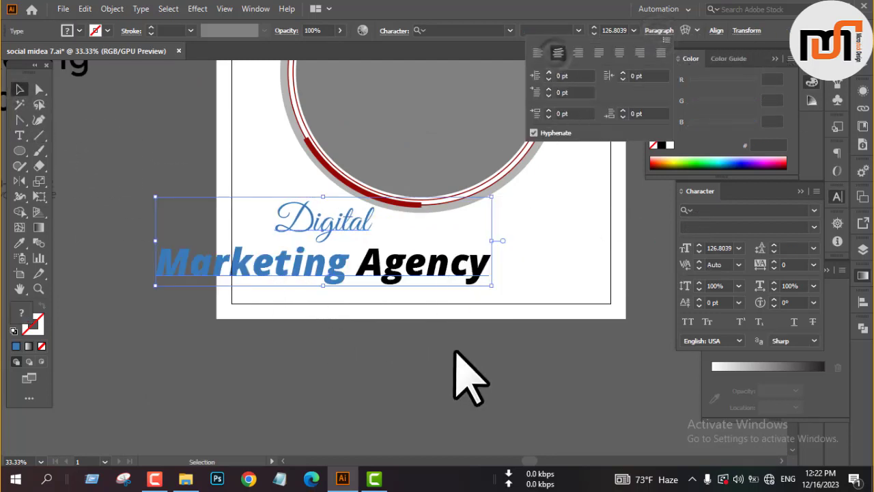
Step: Set the leading of the "Marketing Agency" line to 118 pt to tighten it under "Digital"
{"action": "triple_click", "coordinate": [478, 268]}
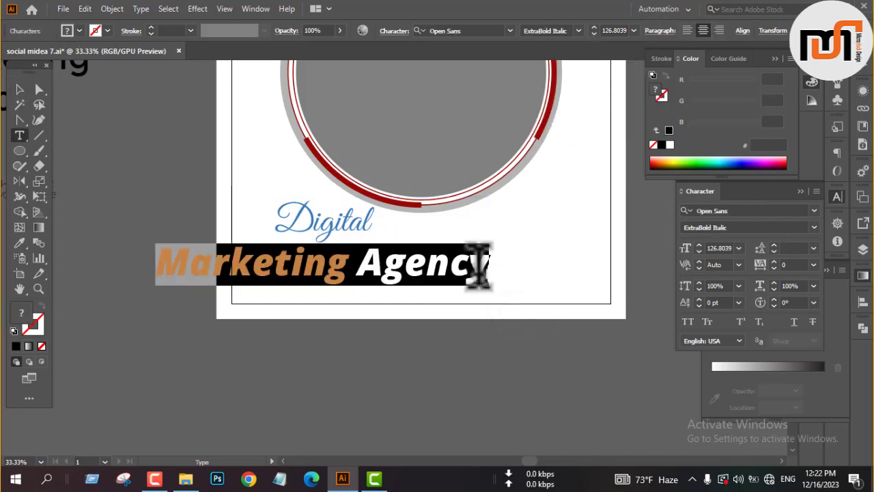
{"action": "left_click", "coordinate": [774, 252]}
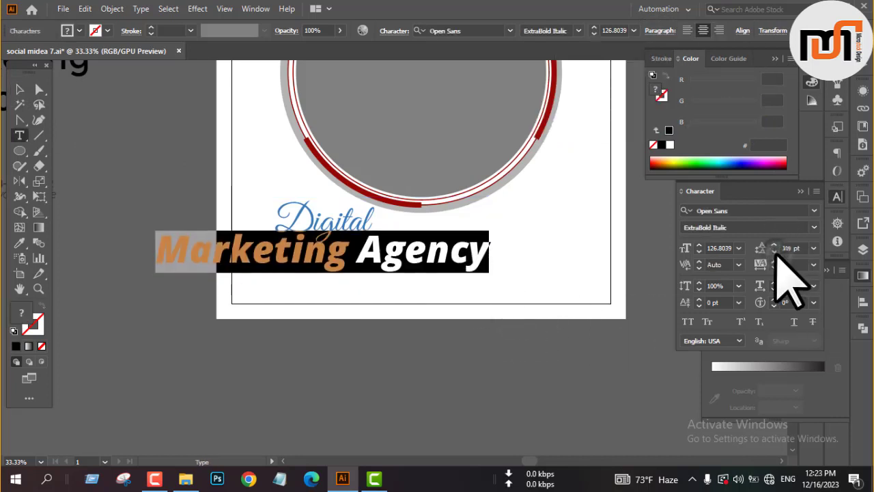
{"action": "left_click", "coordinate": [774, 245]}
{"action": "left_click", "coordinate": [774, 246]}
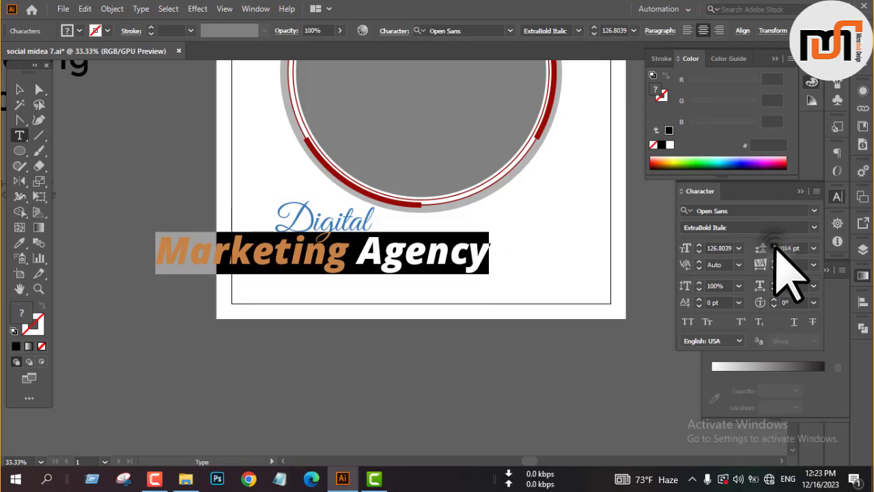
{"action": "left_click", "coordinate": [774, 245]}
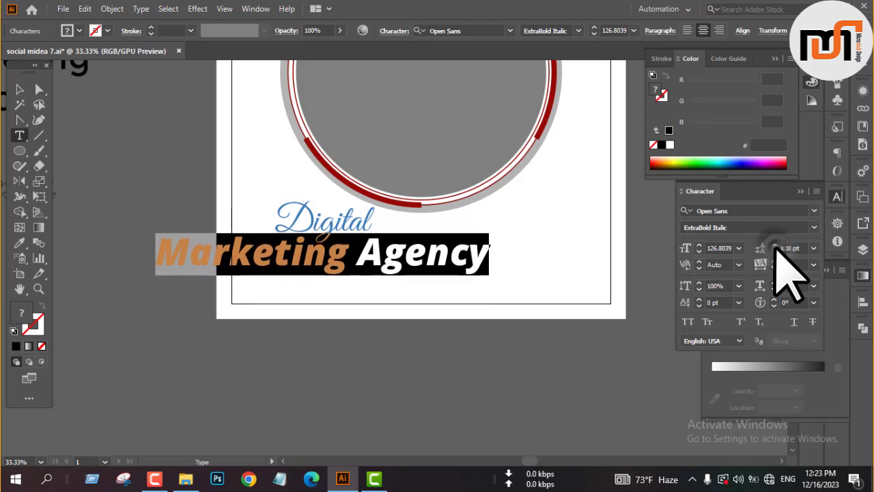
Step: Centre the "Digital Marketing Agency" heading horizontally on the post
{"action": "left_click", "coordinate": [19, 88]}
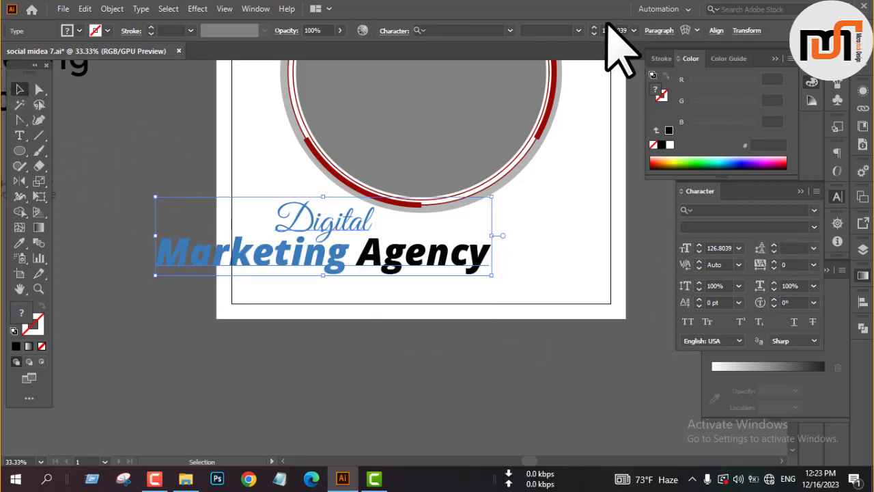
{"action": "left_click", "coordinate": [715, 31]}
{"action": "left_click", "coordinate": [611, 67]}
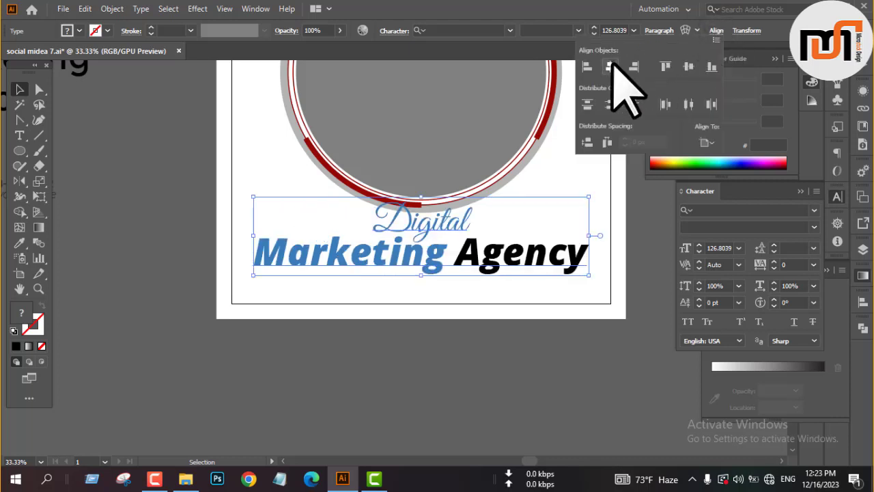
Step: Nudge the "Digital Marketing Agency" heading down so it sits clear of the circular frame's lower edge
{"action": "left_click", "coordinate": [536, 358]}
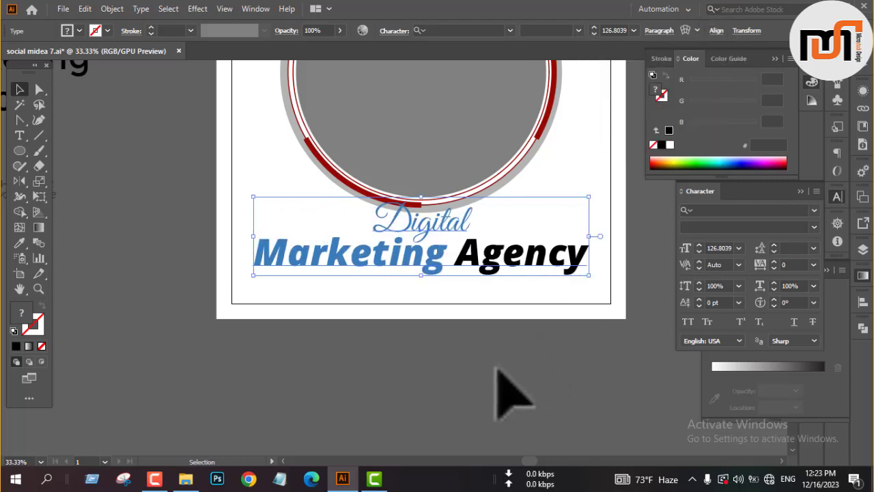
{"action": "key", "text": "shift+Down"}
{"action": "key", "text": "shift+Down"}
{"action": "key", "text": "shift+Down"}
{"action": "key", "text": "shift+Down"}
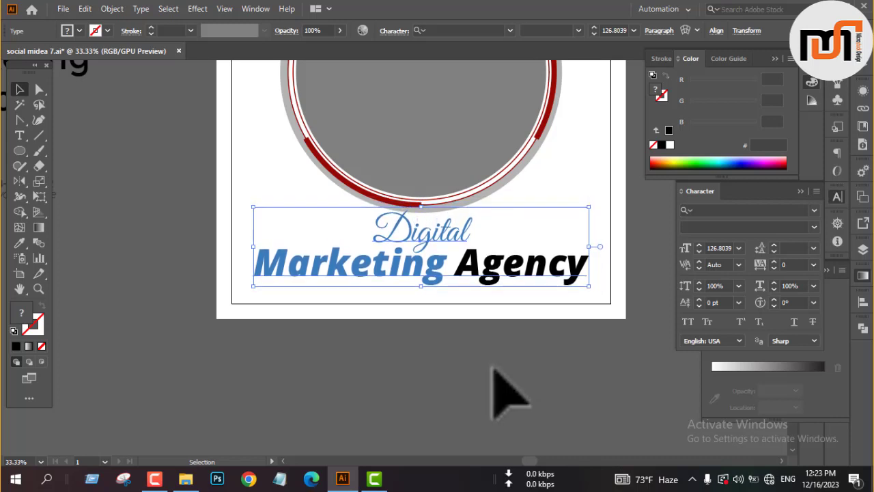
{"action": "left_click", "coordinate": [464, 374]}
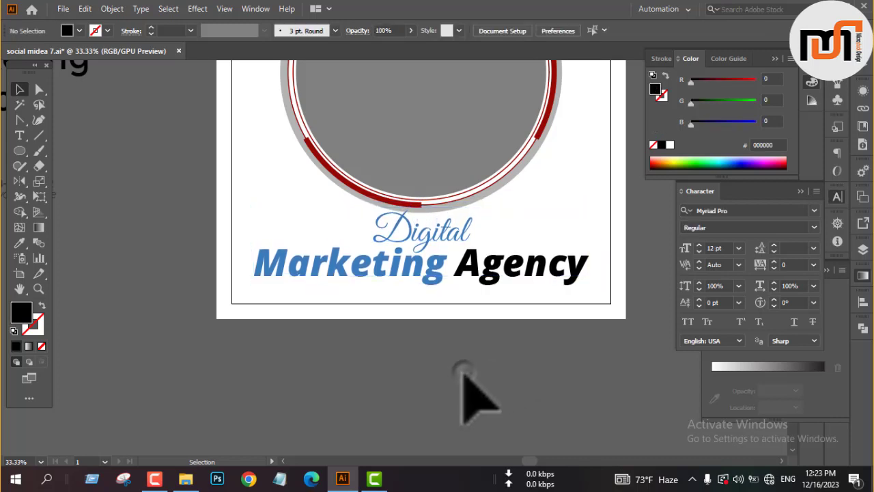
Step: Scale the heading down proportionally around its centre and set the word "Digital" to 100 pt
{"action": "left_click", "coordinate": [503, 271]}
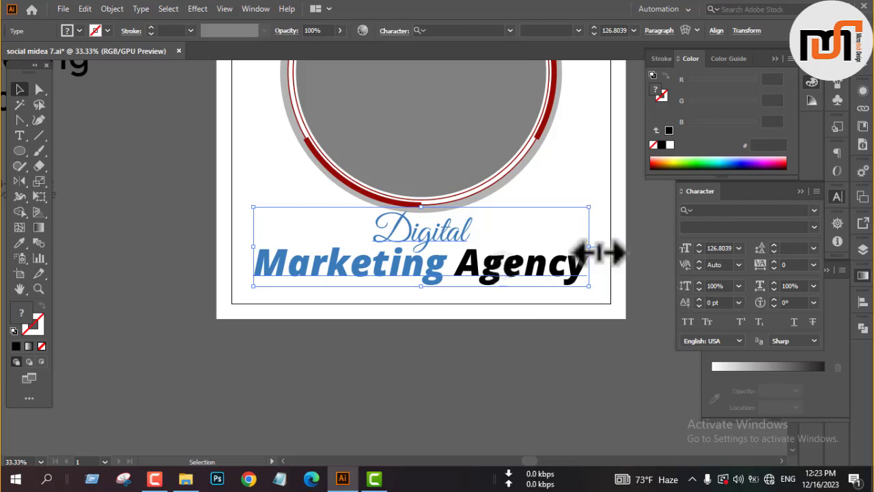
{"action": "left_click_drag", "start_coordinate": [588, 250], "coordinate": [580, 250]}
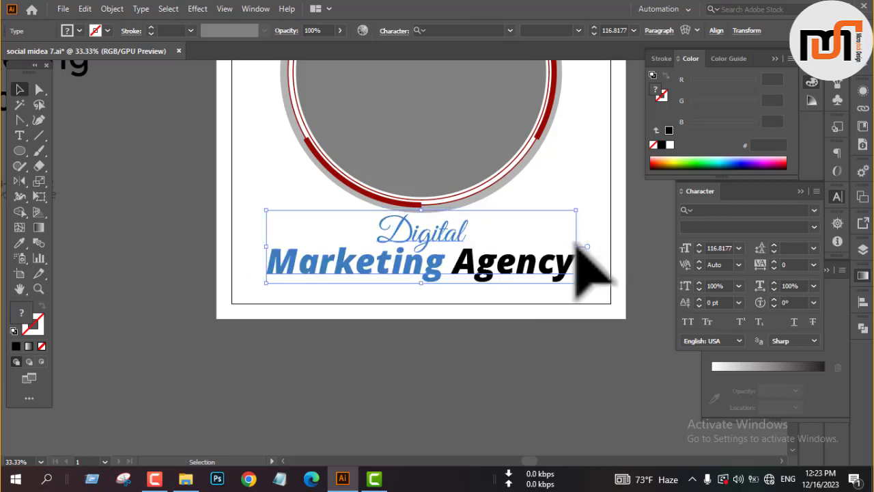
{"action": "left_click", "coordinate": [418, 341]}
{"action": "left_click", "coordinate": [439, 241]}
{"action": "double_click", "coordinate": [440, 240]}
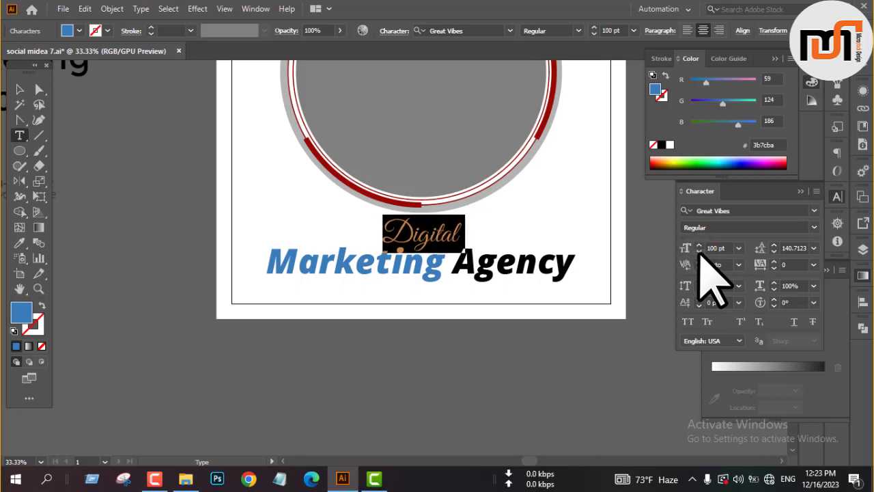
{"action": "left_click", "coordinate": [19, 89]}
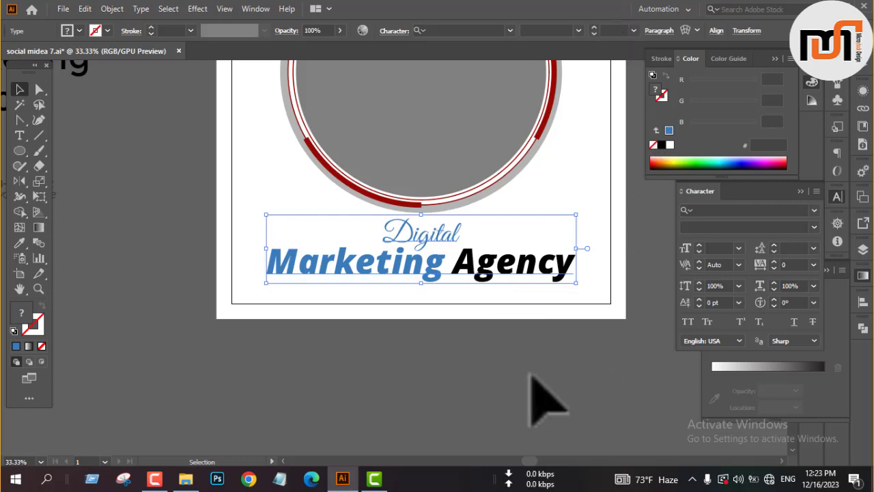
{"action": "left_click", "coordinate": [488, 410]}
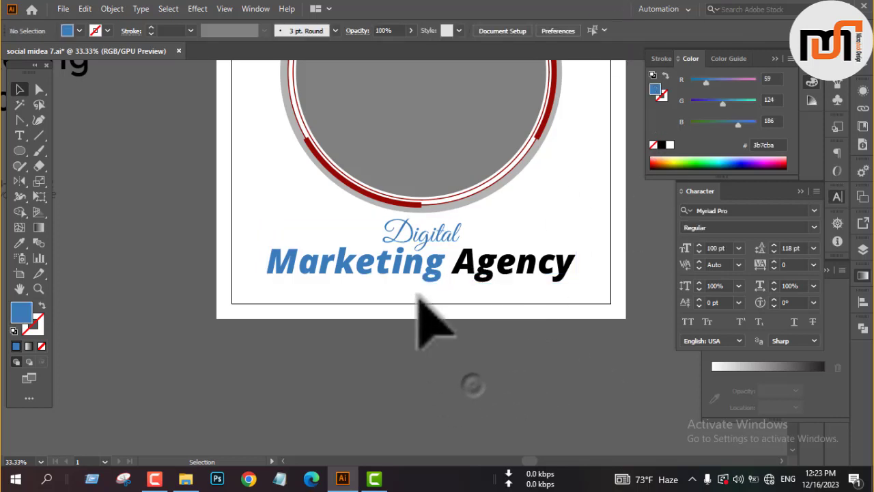
Step: Recolour the words "Digital Marketing" with the dark red sampled from the circular frame's thick arc
{"action": "triple_click", "coordinate": [441, 269]}
{"action": "left_click_drag", "start_coordinate": [444, 268], "coordinate": [280, 207]}
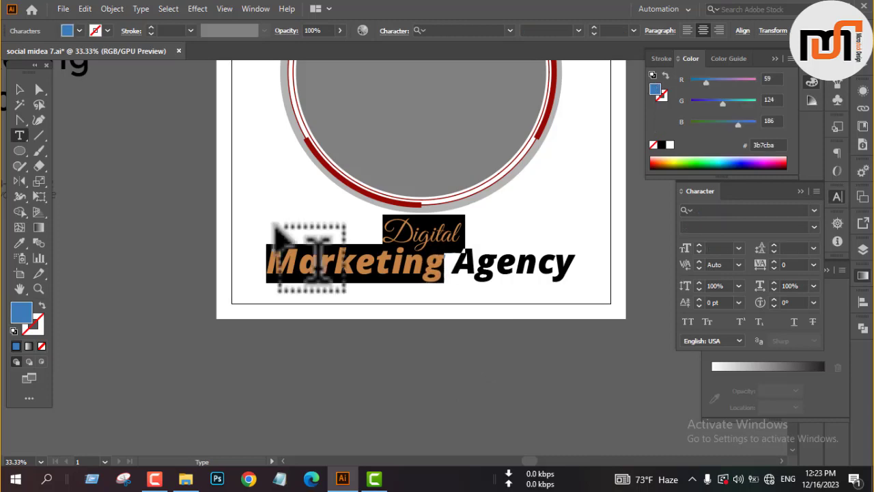
{"action": "left_click", "coordinate": [20, 243]}
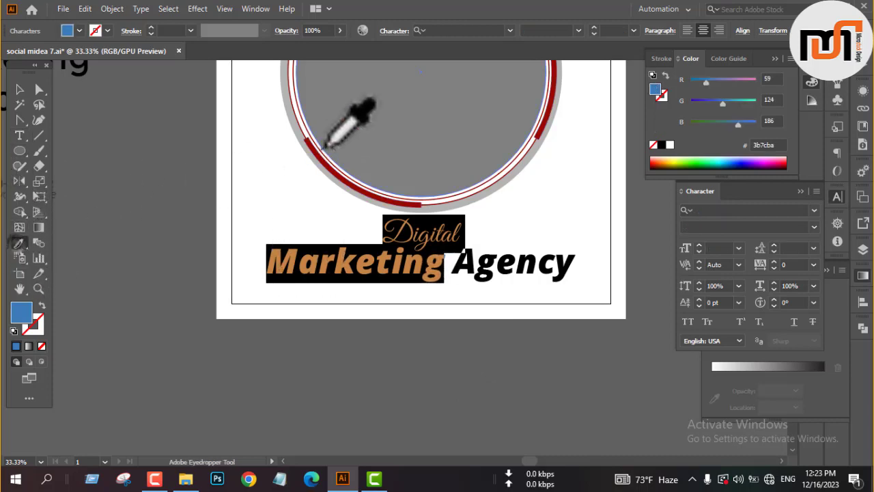
{"action": "scroll", "coordinate": [313, 137], "scroll_direction": "up", "scroll_amount": 4}
{"action": "left_click", "coordinate": [13, 87]}
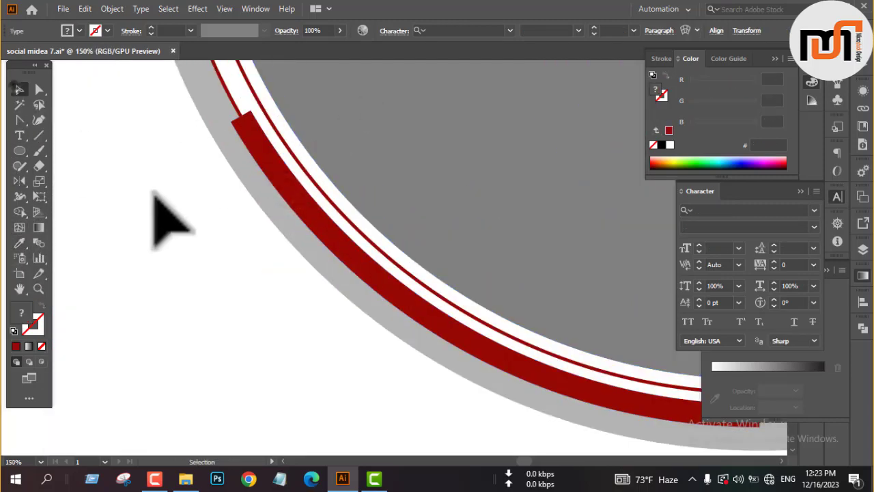
{"action": "scroll", "coordinate": [154, 194], "scroll_direction": "down", "scroll_amount": 5}
{"action": "left_click", "coordinate": [488, 255]}
Step: Convert the heading text to outlines and centre the resulting group horizontally on the post
{"action": "left_click", "coordinate": [332, 287]}
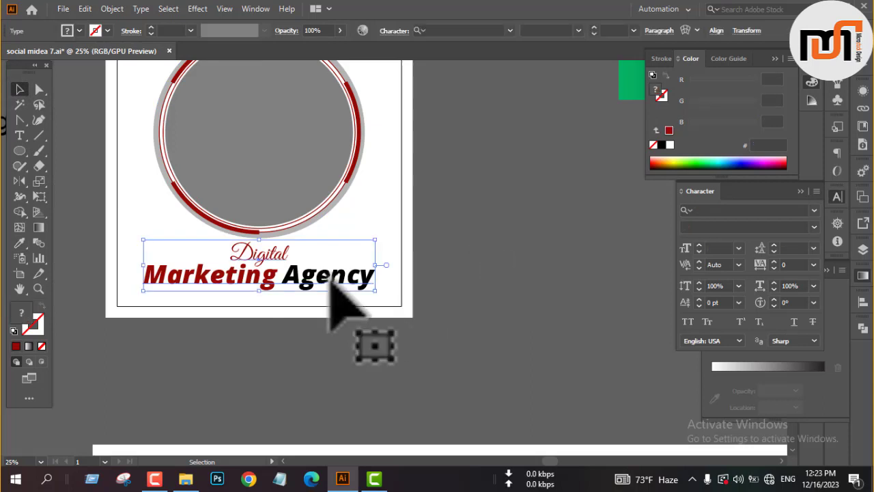
{"action": "right_click", "coordinate": [332, 286]}
{"action": "left_click", "coordinate": [400, 103]}
{"action": "left_click", "coordinate": [550, 295]}
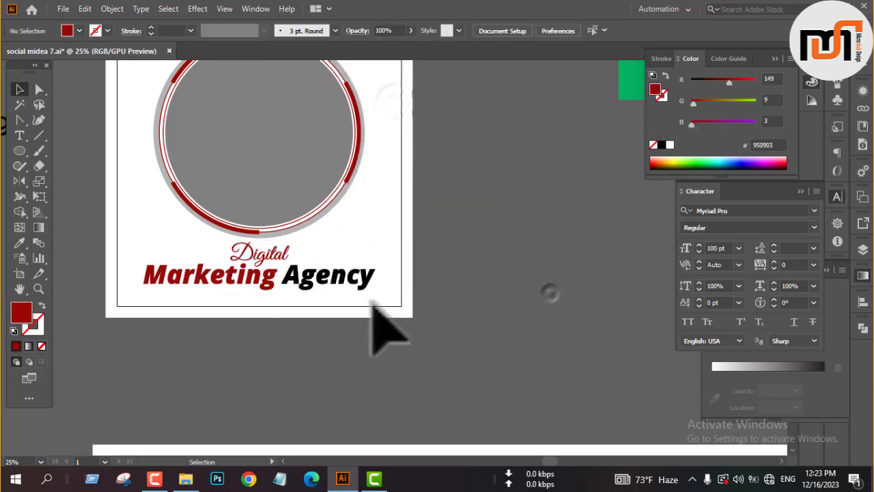
{"action": "left_click", "coordinate": [351, 289]}
{"action": "left_click", "coordinate": [519, 213]}
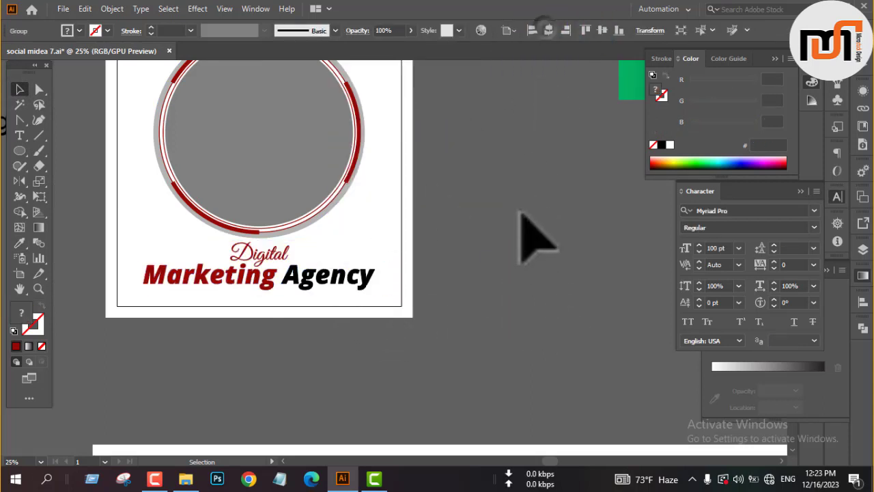
Step: Copy the phone and website contact block to the post's lower-left corner and bring it to the front
{"action": "left_click_drag", "start_coordinate": [312, 293], "coordinate": [488, 209]}
{"action": "key", "text": "ctrl+minus"}
{"action": "scroll", "coordinate": [259, 283], "scroll_direction": "down", "scroll_amount": 2}
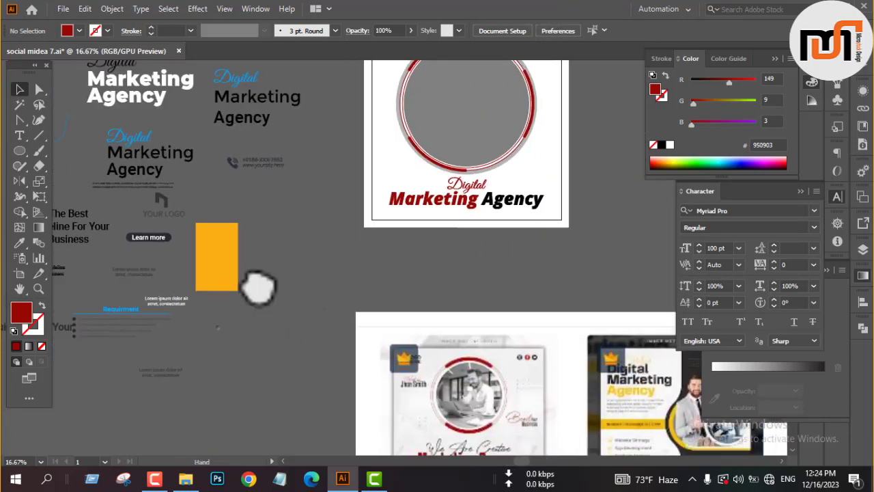
{"action": "scroll", "coordinate": [248, 269], "scroll_direction": "left", "scroll_amount": 2}
{"action": "left_click_drag", "start_coordinate": [285, 107], "coordinate": [435, 166]}
{"action": "right_click", "coordinate": [384, 224]}
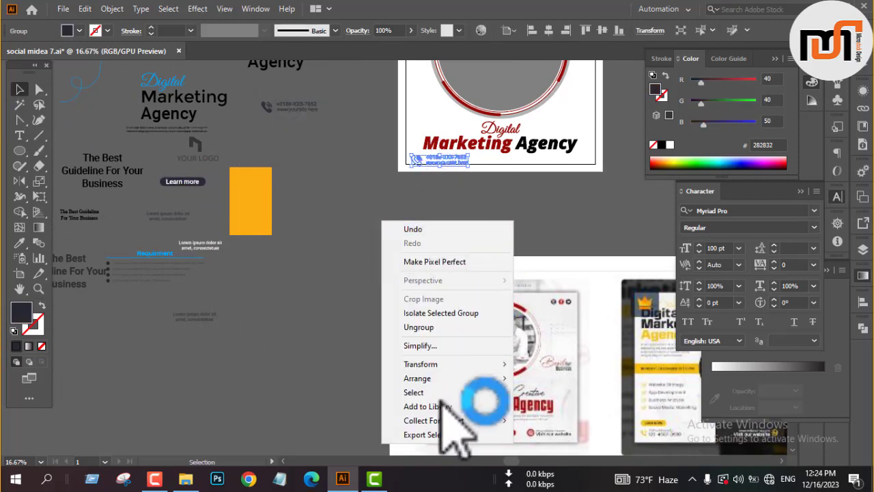
{"action": "mouse_move", "coordinate": [437, 378]}
{"action": "left_click", "coordinate": [549, 377]}
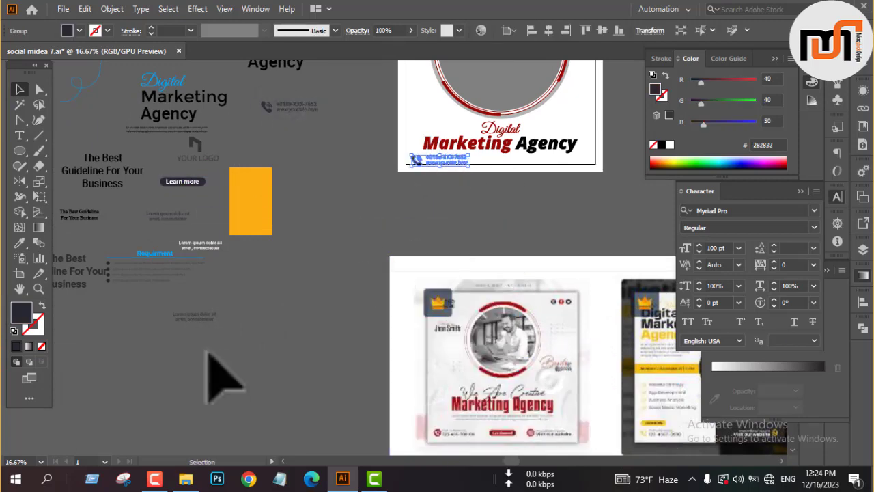
Step: Copy the grey two-line "Lorem ipsum" text to the post's lower-right corner and bring it to the front
{"action": "left_click", "coordinate": [197, 312]}
{"action": "left_click_drag", "start_coordinate": [212, 330], "coordinate": [283, 299]}
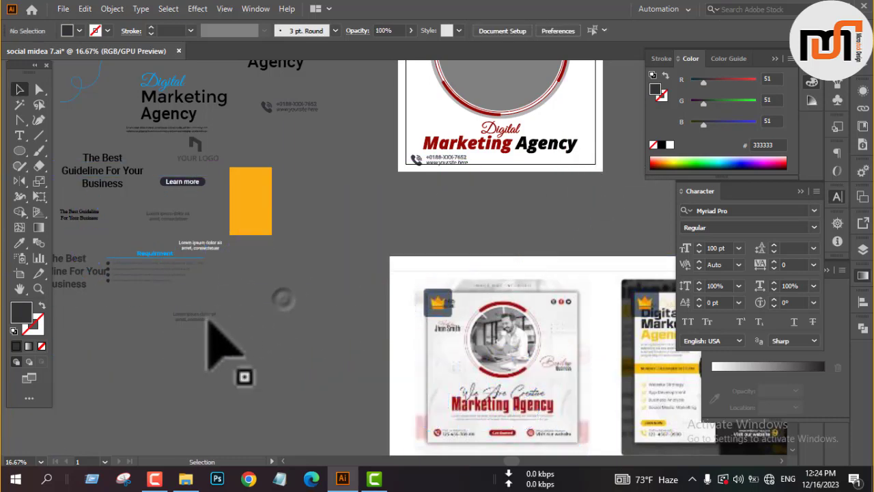
{"action": "left_click_drag", "start_coordinate": [207, 325], "coordinate": [597, 171]}
{"action": "scroll", "coordinate": [597, 172], "scroll_direction": "up", "scroll_amount": 5}
{"action": "right_click", "coordinate": [426, 361]}
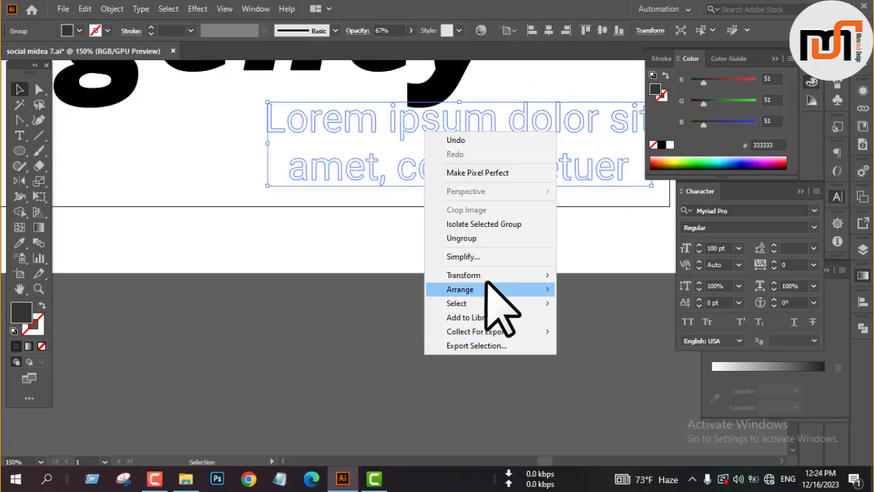
{"action": "left_click", "coordinate": [471, 295]}
{"action": "left_click", "coordinate": [574, 290]}
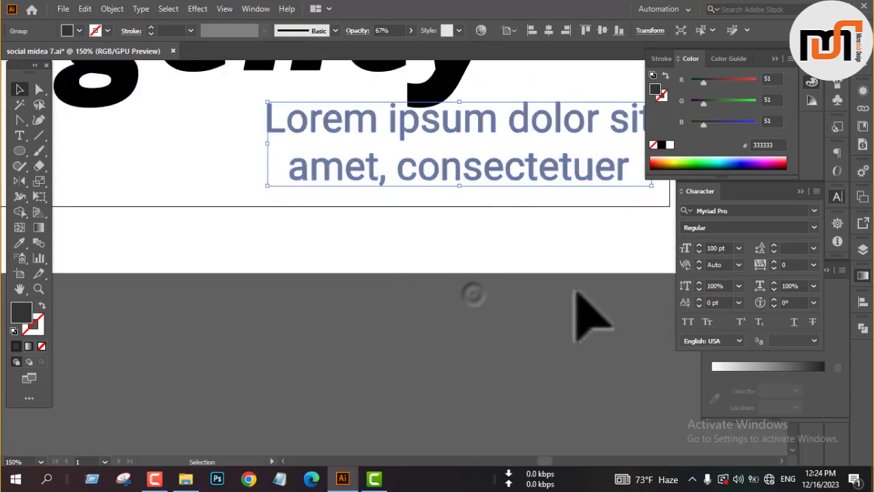
Step: Align the "Lorem ipsum" text with the bottom and right edges of the inner margin rectangle
{"action": "left_click", "coordinate": [602, 30]}
{"action": "left_click", "coordinate": [565, 30]}
{"action": "left_click", "coordinate": [535, 321]}
Step: Align the contact block with the bottom and left edges of the inner margin rectangle
{"action": "key", "text": "ctrl+minus"}
{"action": "key", "text": "ctrl+minus"}
{"action": "key", "text": "ctrl+minus"}
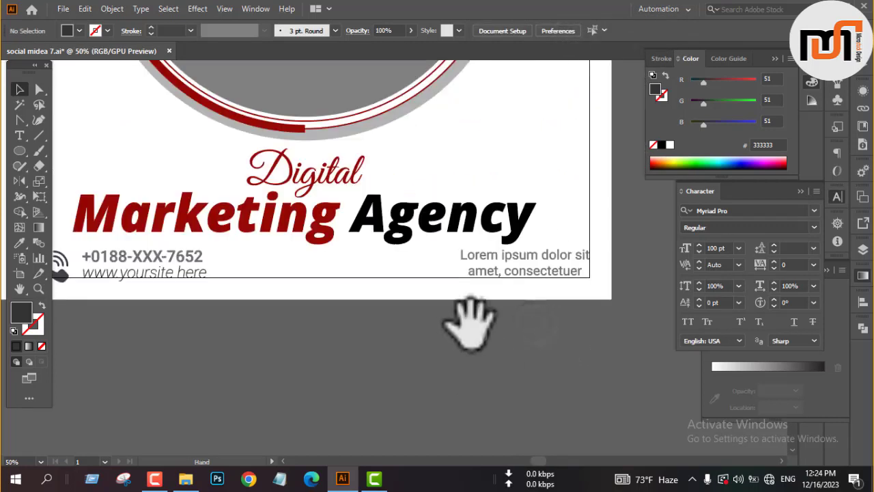
{"action": "left_click_drag", "start_coordinate": [468, 327], "coordinate": [600, 324]}
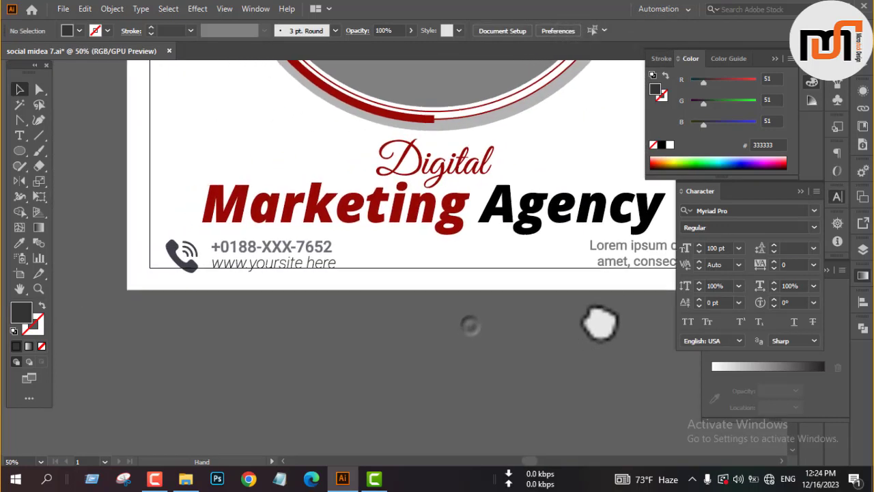
{"action": "left_click", "coordinate": [282, 271]}
{"action": "left_click", "coordinate": [618, 30]}
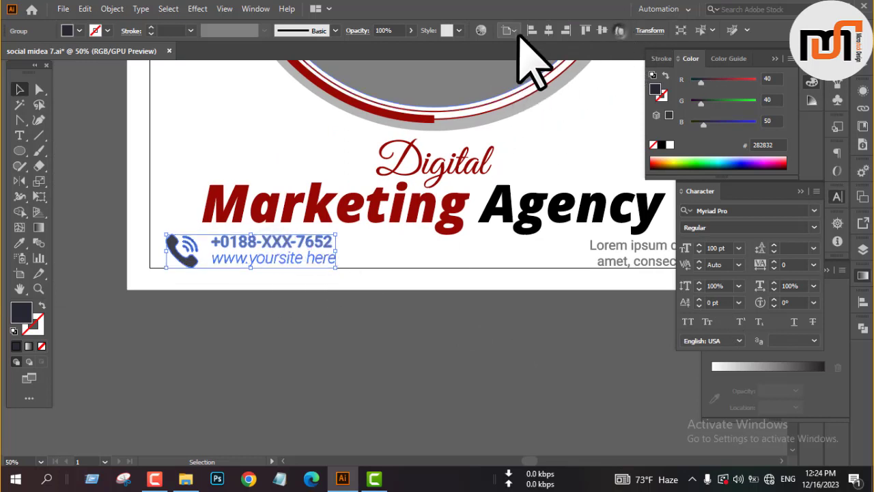
{"action": "left_click", "coordinate": [532, 30]}
{"action": "left_click", "coordinate": [310, 378]}
Step: Recolour only the contact block's phone icon with the dark red sampled from the heading
{"action": "scroll", "coordinate": [300, 355], "scroll_direction": "left", "scroll_amount": 5}
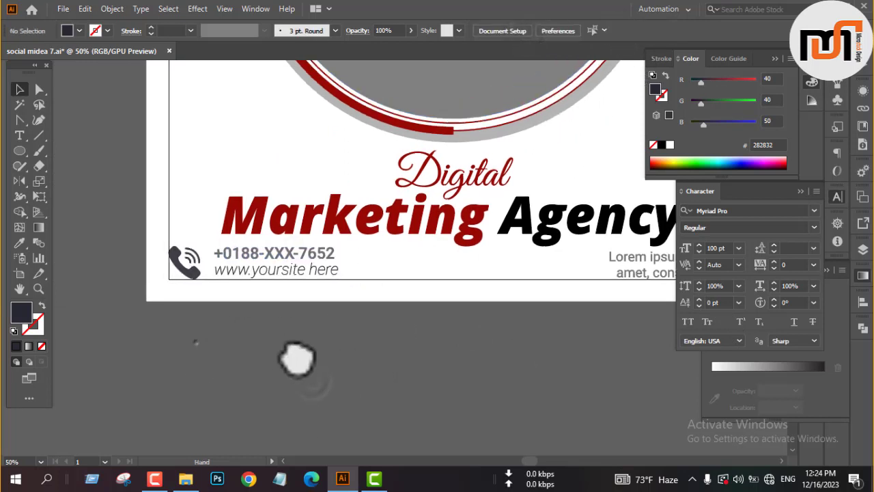
{"action": "key", "text": "a"}
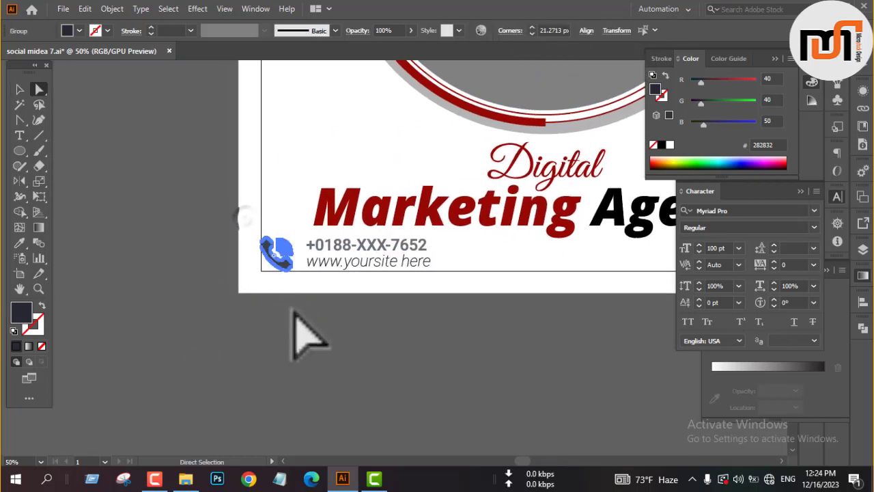
{"action": "key", "text": "i"}
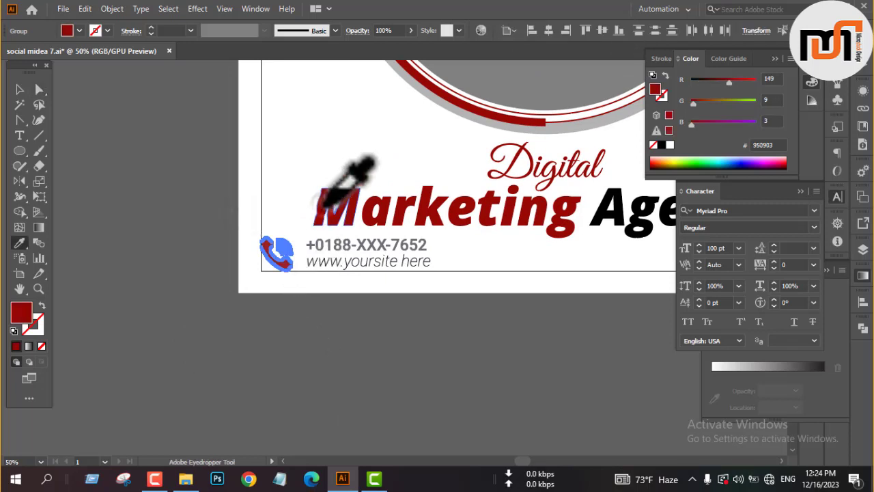
{"action": "key", "text": "v"}
{"action": "left_click", "coordinate": [205, 236]}
Step: Place a copy of the dark "Learn more" button in front of the post artwork, against the left margin just above the heading
{"action": "scroll", "coordinate": [266, 393], "scroll_direction": "down", "scroll_amount": 3}
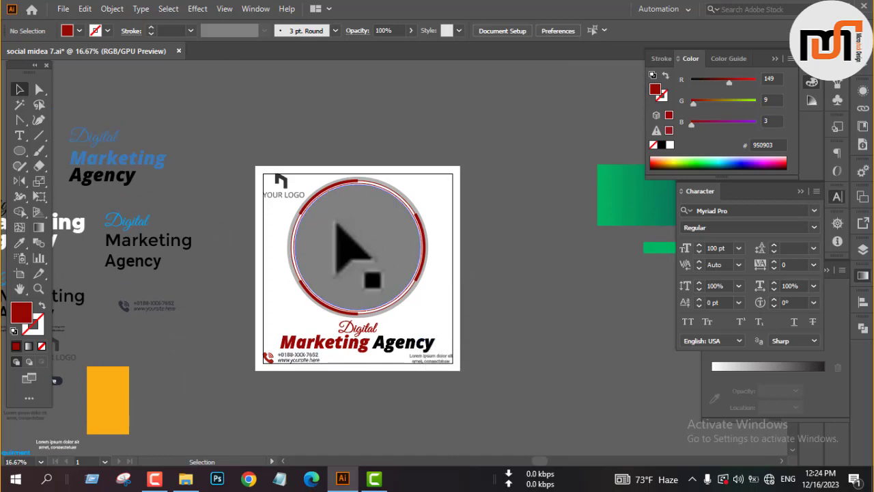
{"action": "key", "text": "space"}
{"action": "left_click_drag", "start_coordinate": [215, 263], "coordinate": [325, 267]}
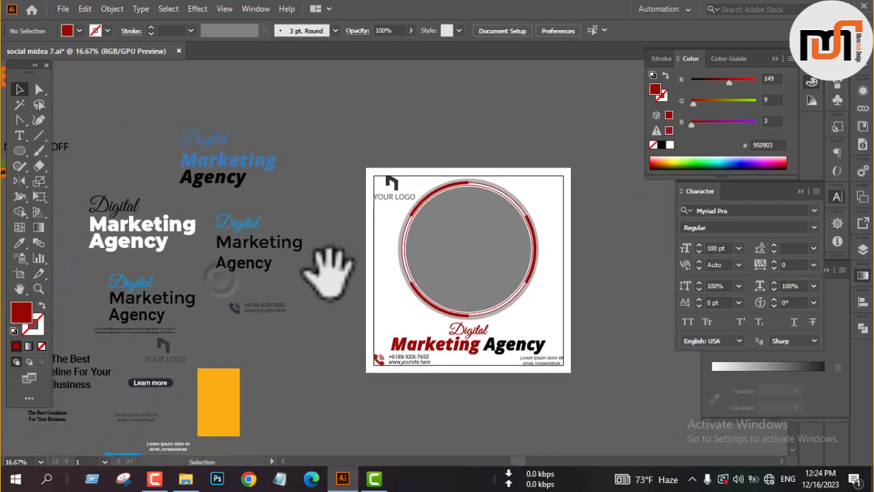
{"action": "left_click", "coordinate": [141, 385]}
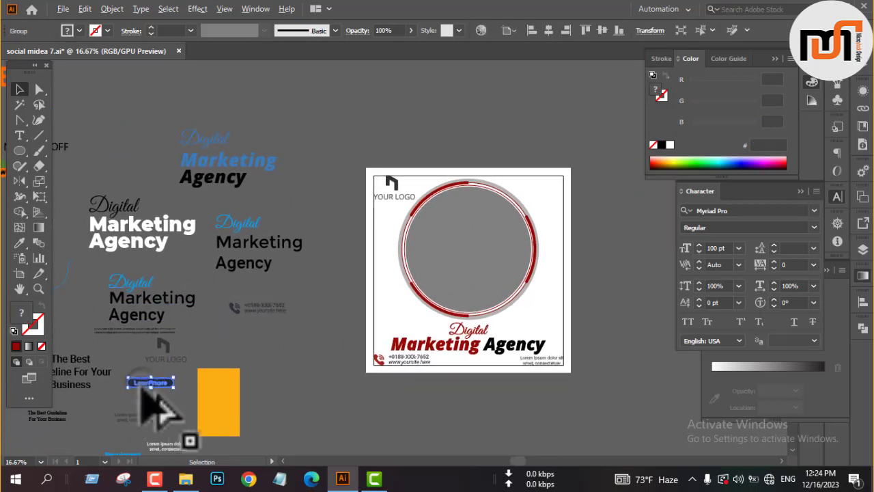
{"action": "left_click_drag", "start_coordinate": [143, 392], "coordinate": [387, 322]}
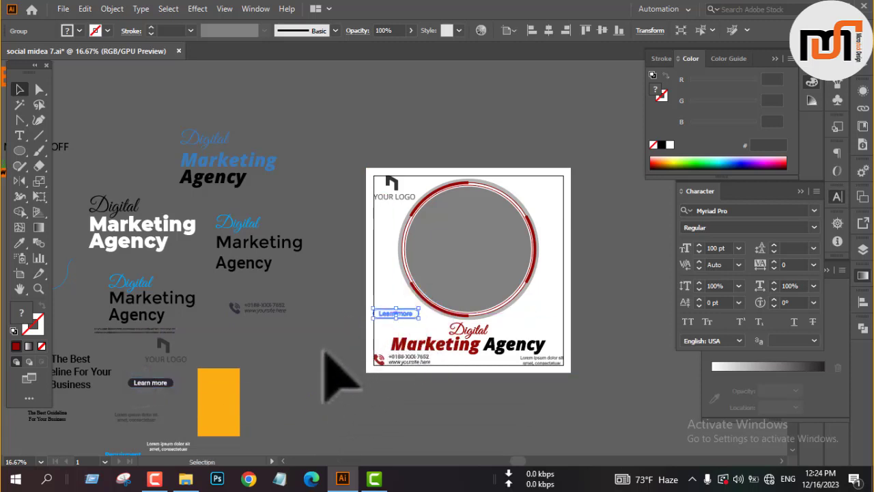
{"action": "right_click", "coordinate": [323, 352]}
{"action": "mouse_move", "coordinate": [383, 283]}
{"action": "left_click", "coordinate": [469, 283]}
{"action": "scroll", "coordinate": [437, 304], "scroll_direction": "up", "scroll_amount": 1}
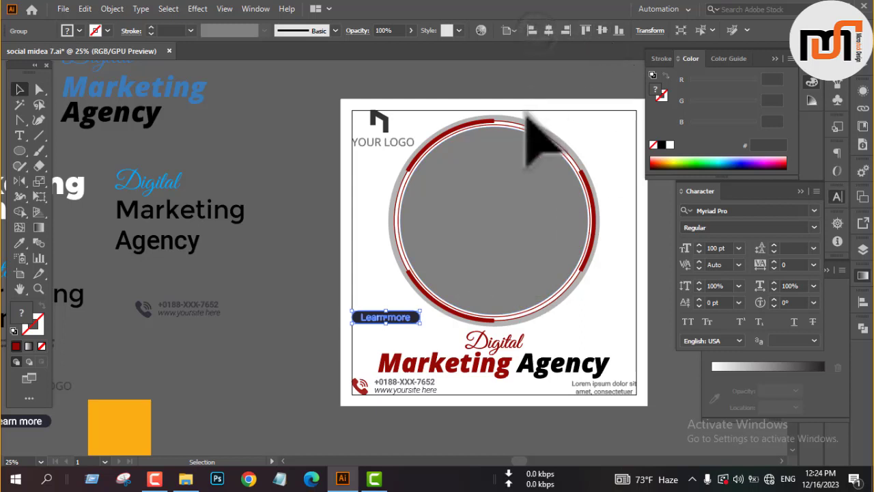
{"action": "left_click", "coordinate": [312, 287]}
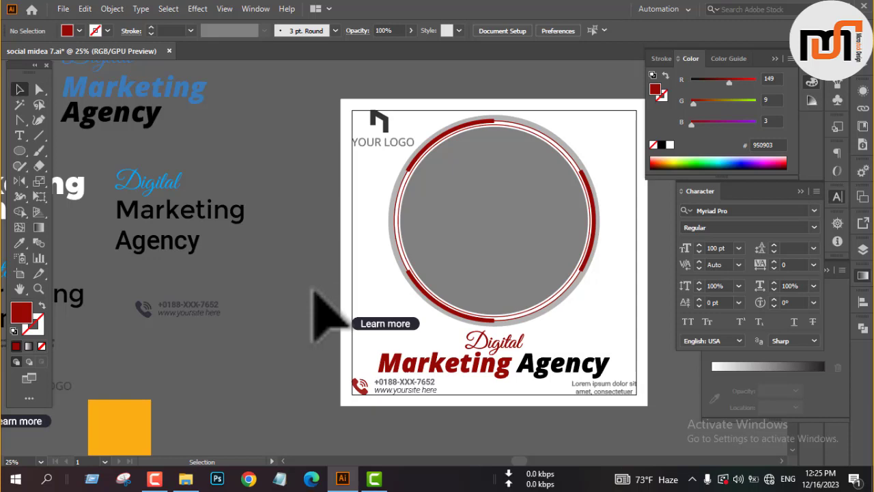
{"action": "scroll", "coordinate": [313, 292], "scroll_direction": "down", "scroll_amount": 6}
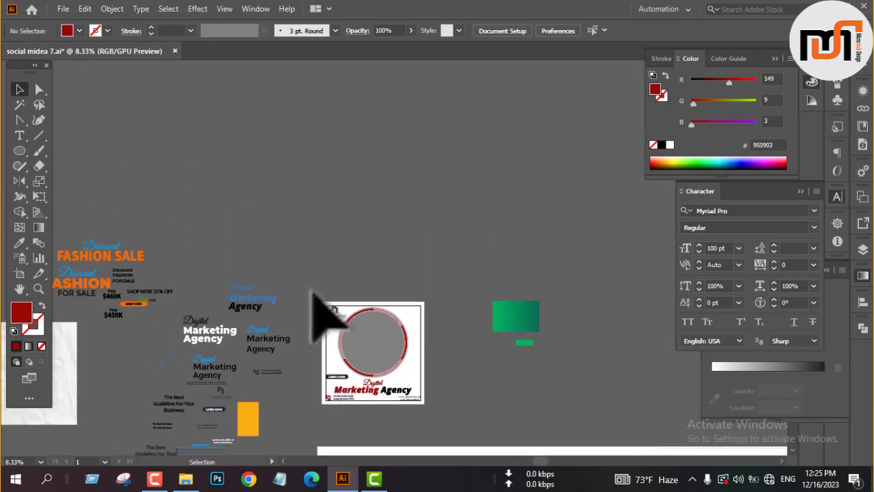
{"action": "scroll", "coordinate": [387, 299], "scroll_direction": "up", "scroll_amount": 5}
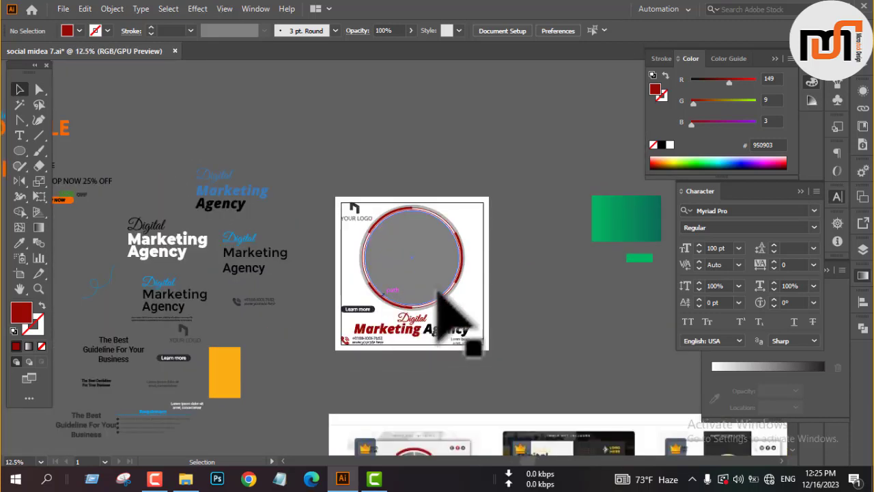
{"action": "scroll", "coordinate": [456, 285], "scroll_direction": "up", "scroll_amount": 2}
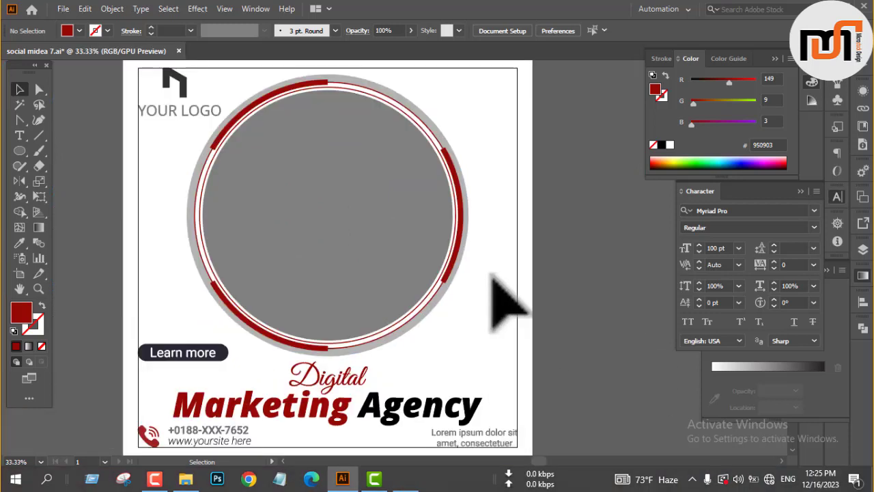
Step: Rotate the circular photo frame group about 30 degrees clockwise so one dark red arc is centred at its top
{"action": "scroll", "coordinate": [490, 274], "scroll_direction": "up", "scroll_amount": 2}
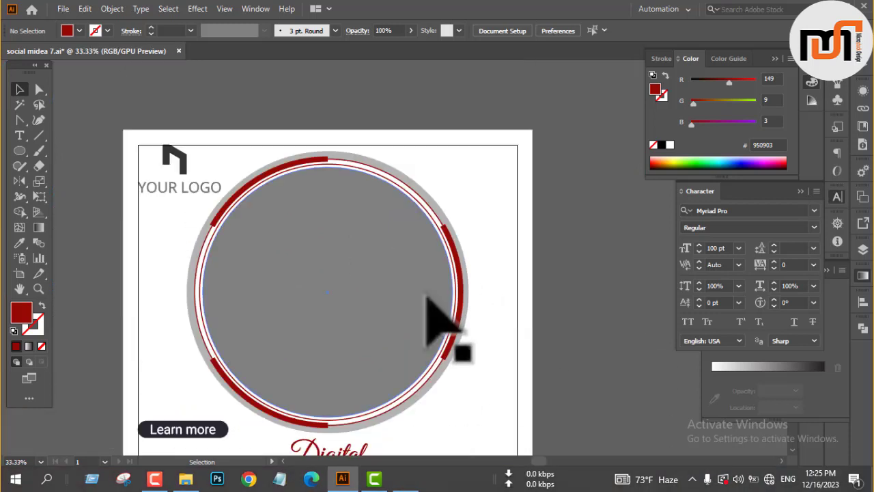
{"action": "left_click", "coordinate": [427, 297]}
{"action": "left_click_drag", "start_coordinate": [473, 439], "coordinate": [372, 452]}
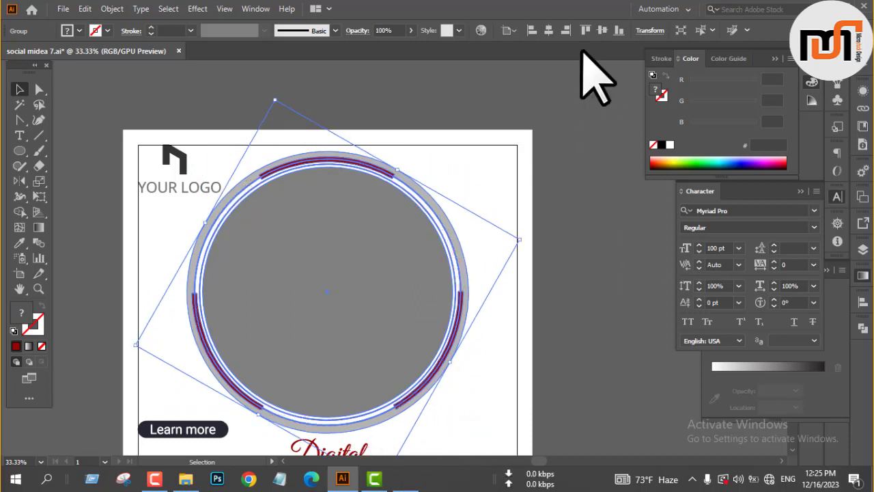
{"action": "left_click", "coordinate": [576, 244]}
{"action": "scroll", "coordinate": [563, 258], "scroll_direction": "down", "scroll_amount": 1}
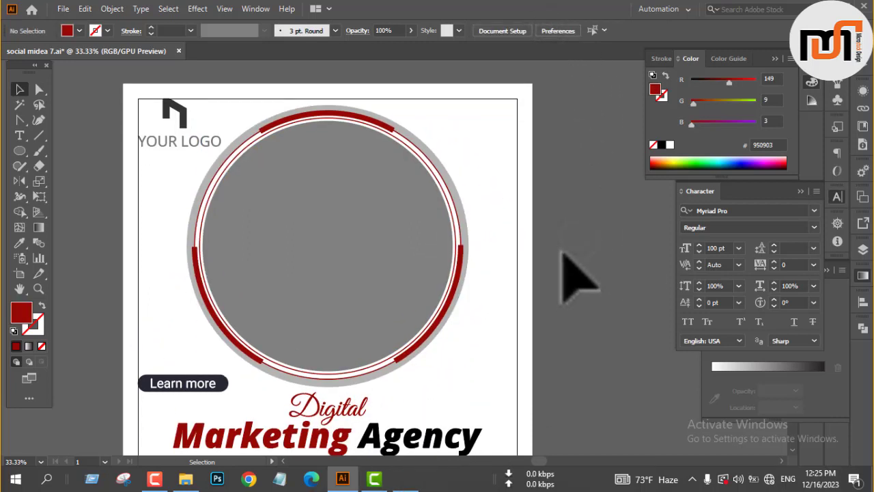
Step: Draw a dark red circle about a third of the frame's width beside the frame's upper-right edge
{"action": "key", "text": "l"}
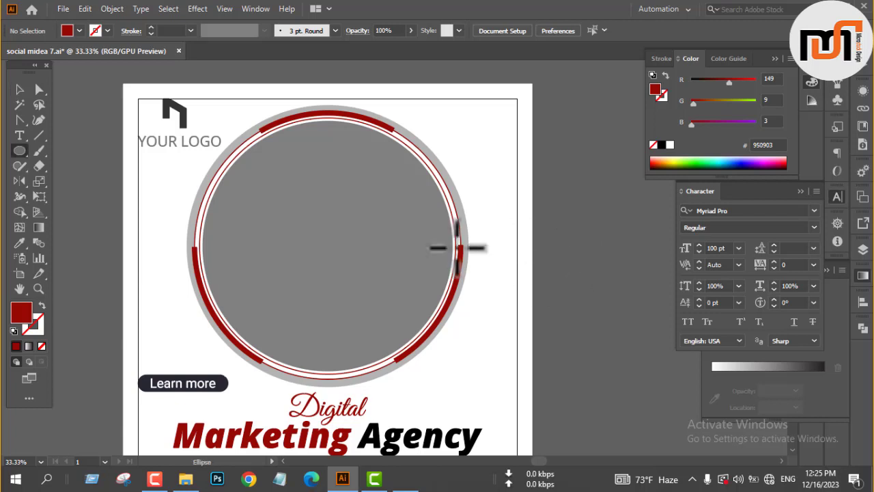
{"action": "left_click_drag", "start_coordinate": [449, 138], "coordinate": [543, 229]}
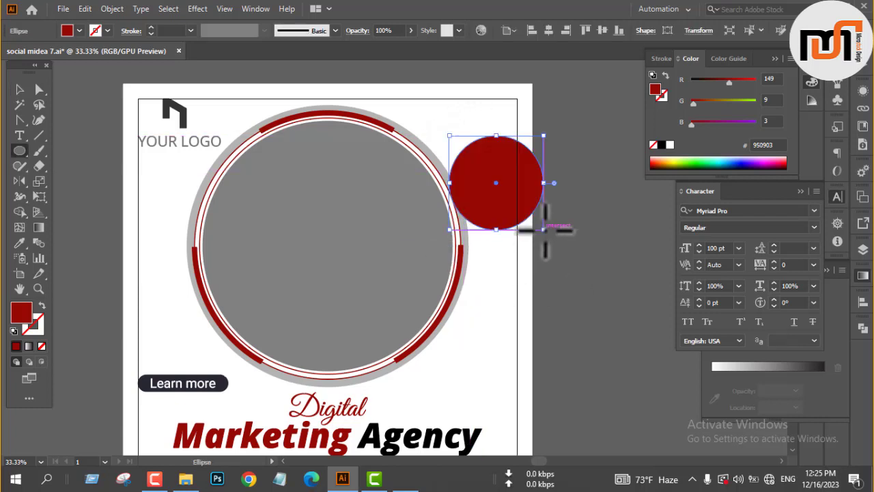
{"action": "key", "text": "v"}
{"action": "left_click", "coordinate": [571, 283]}
Step: Apply the Pathfinder Divide operation to the circular photo frame group
{"action": "left_click", "coordinate": [404, 261]}
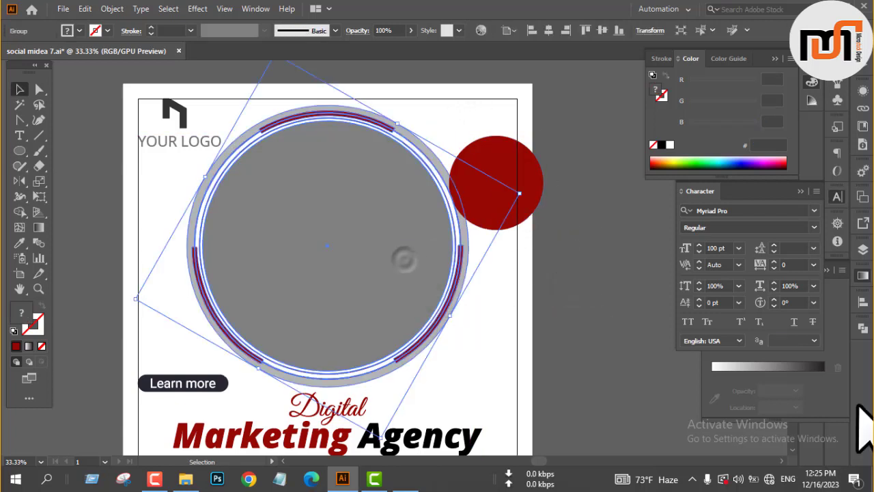
{"action": "left_click", "coordinate": [862, 328]}
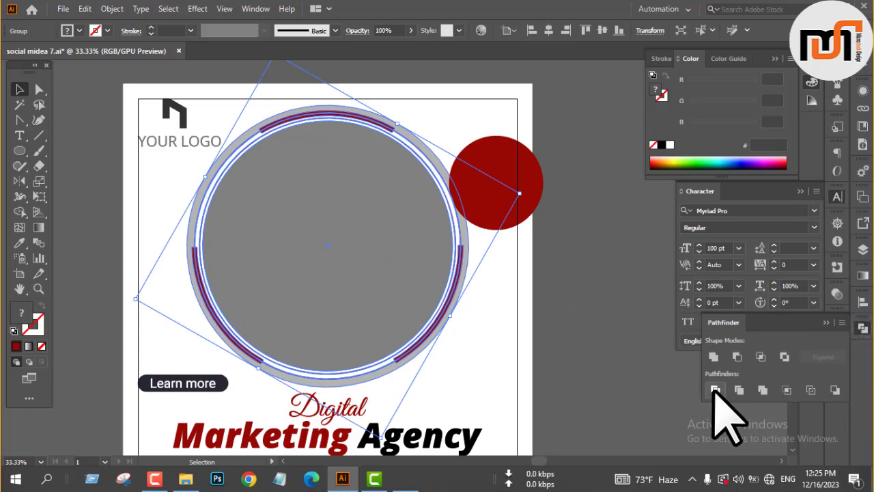
{"action": "left_click", "coordinate": [714, 388]}
{"action": "left_click", "coordinate": [595, 317]}
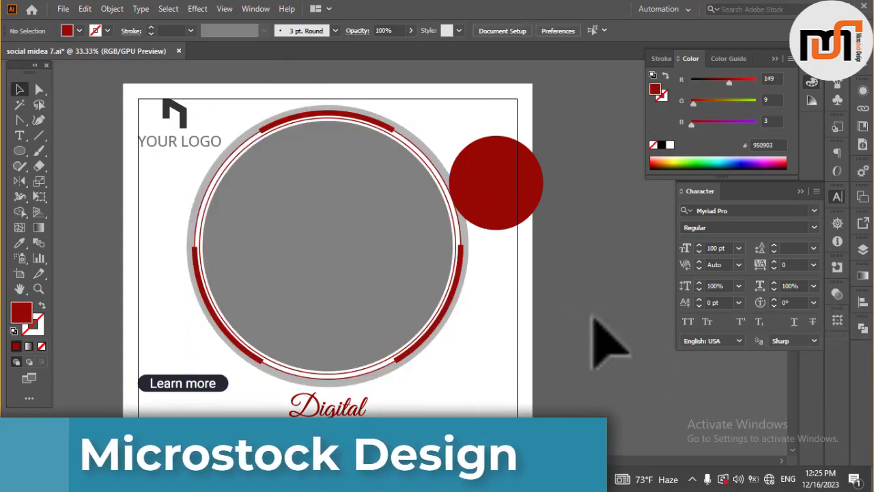
Step: Move the small circle inside the right margin, overlapping the frame, and recolour it with the "Learn more" button's dark fill
{"action": "scroll", "coordinate": [546, 293], "scroll_direction": "up", "scroll_amount": 1}
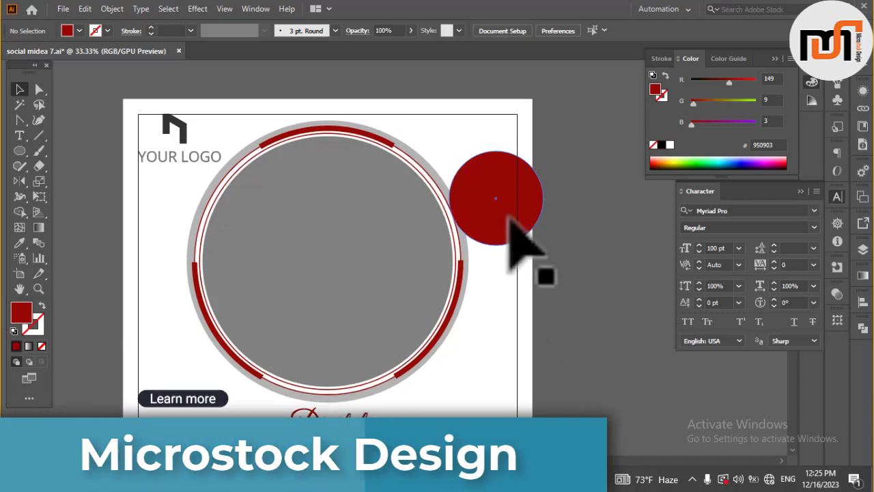
{"action": "left_click_drag", "start_coordinate": [508, 217], "coordinate": [470, 185]}
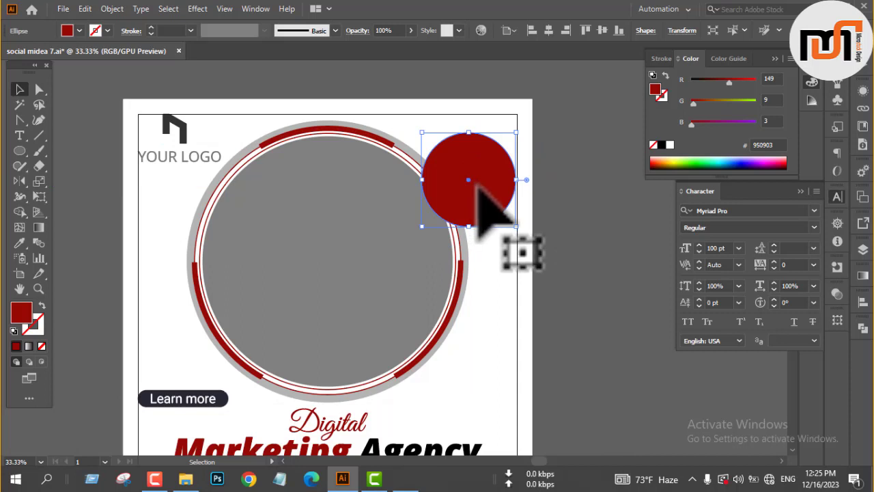
{"action": "scroll", "coordinate": [560, 286], "scroll_direction": "down", "scroll_amount": 2}
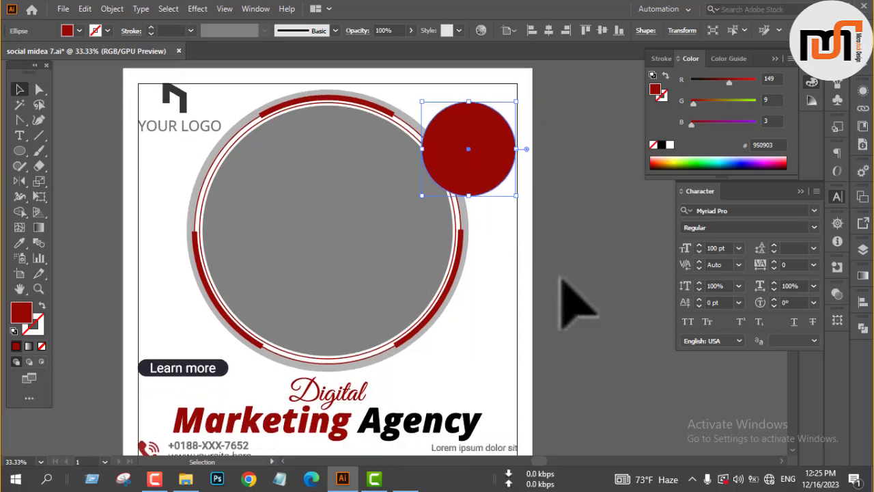
{"action": "key", "text": "i"}
{"action": "left_click", "coordinate": [219, 366]}
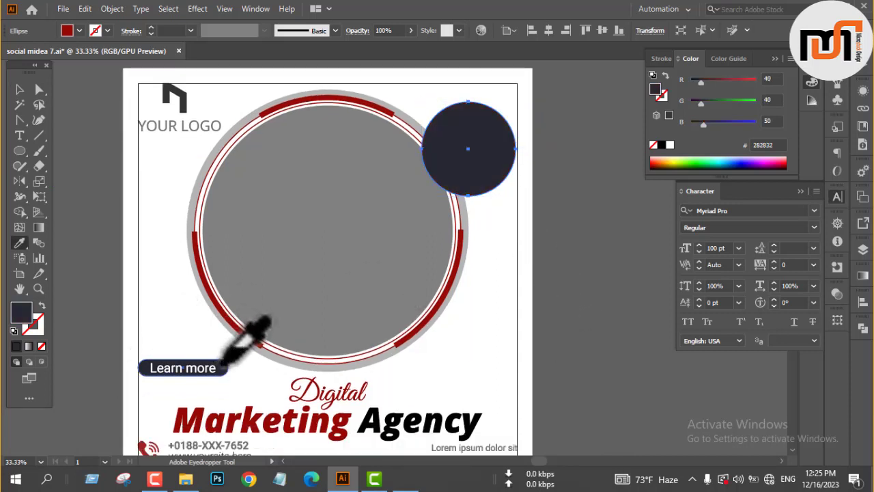
{"action": "key", "text": "v"}
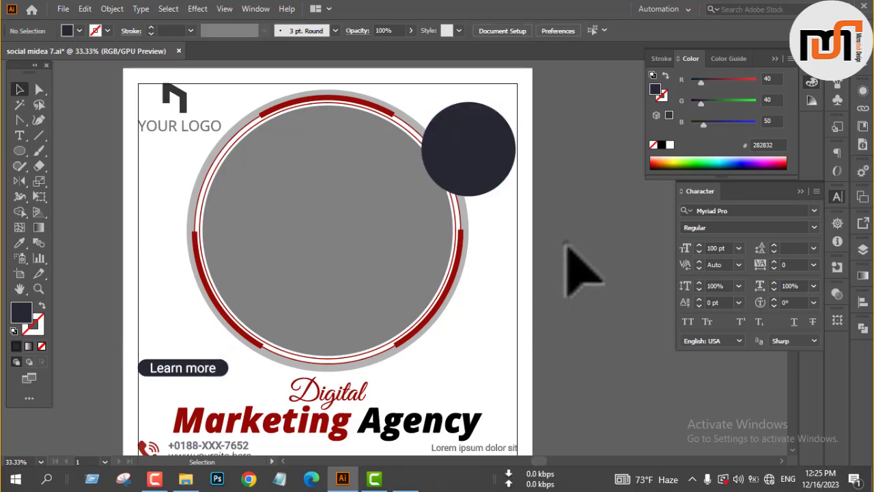
Step: Create an inner circle from the small dark circle with Offset Path at -15 px
{"action": "scroll", "coordinate": [533, 239], "scroll_direction": "up", "scroll_amount": 2}
{"action": "key", "text": "ctrl+1"}
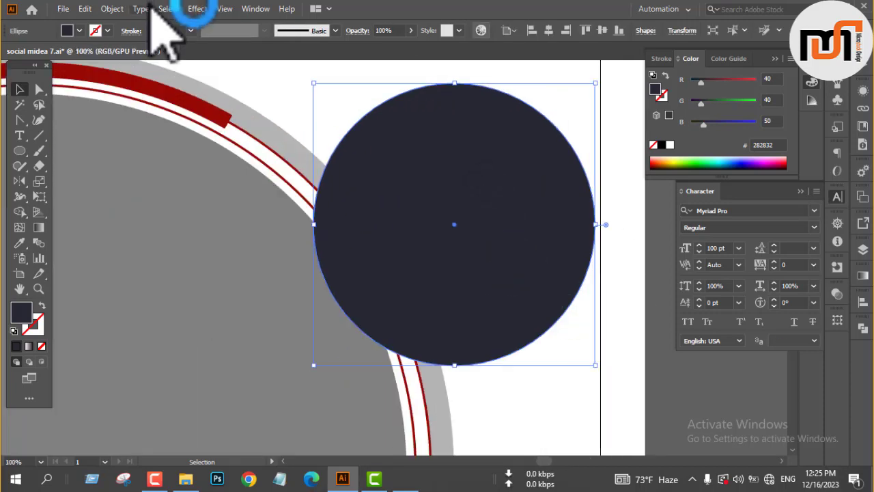
{"action": "left_click", "coordinate": [112, 8]}
{"action": "mouse_move", "coordinate": [176, 309]}
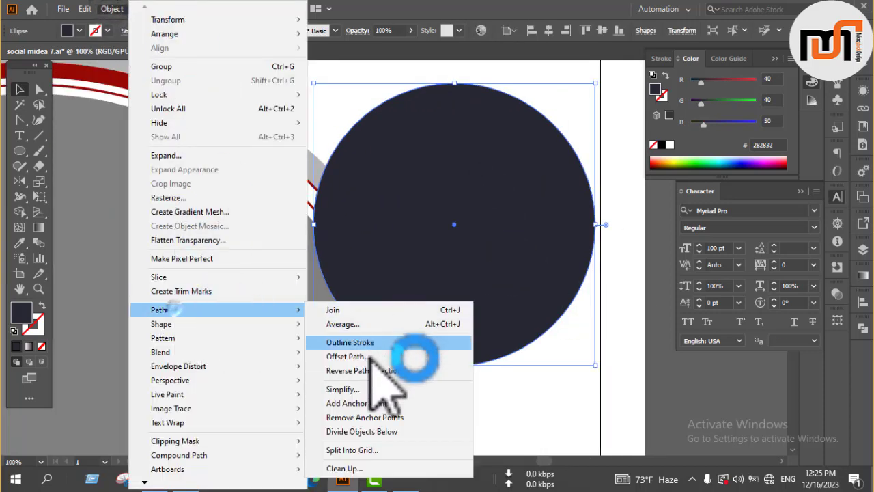
{"action": "left_click", "coordinate": [368, 357]}
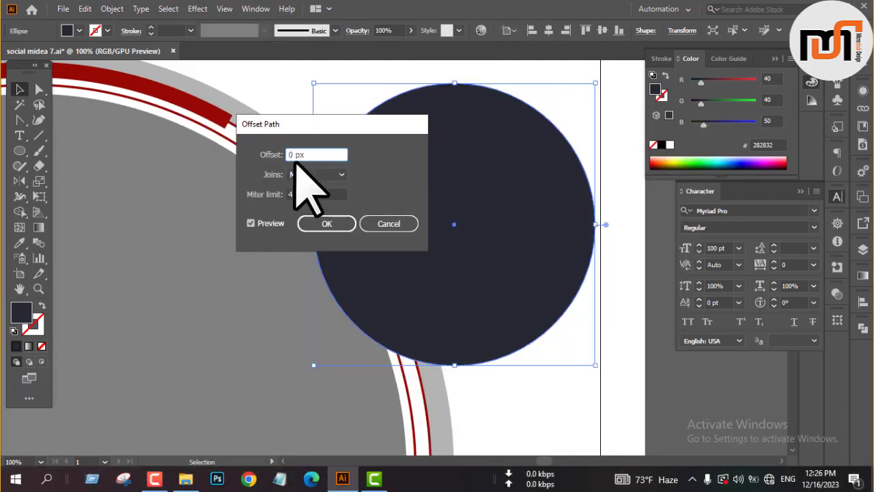
{"action": "key", "text": "Up"}
{"action": "key", "text": "Up"}
{"action": "key", "text": "Up"}
{"action": "key", "text": "Up"}
{"action": "key", "text": "Up"}
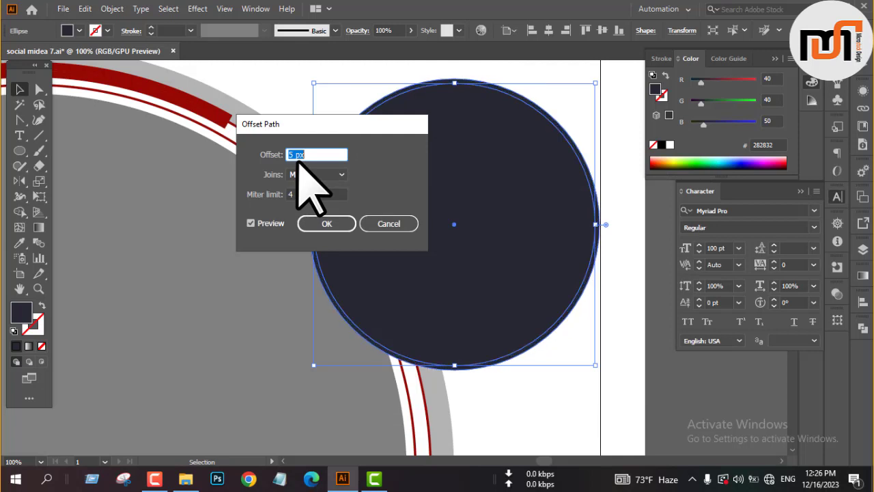
{"action": "key", "text": "Down"}
{"action": "key", "text": "Down"}
{"action": "key", "text": "Down"}
{"action": "key", "text": "Down"}
{"action": "key", "text": "Down"}
{"action": "key", "text": "Down"}
{"action": "key", "text": "Down"}
{"action": "key", "text": "Down"}
{"action": "key", "text": "Down"}
{"action": "key", "text": "Down"}
{"action": "key", "text": "Down"}
{"action": "key", "text": "Down"}
{"action": "key", "text": "Down"}
{"action": "key", "text": "Down"}
{"action": "key", "text": "Down"}
{"action": "key", "text": "Down"}
{"action": "key", "text": "Down"}
{"action": "key", "text": "Down"}
{"action": "key", "text": "Down"}
{"action": "key", "text": "Down"}
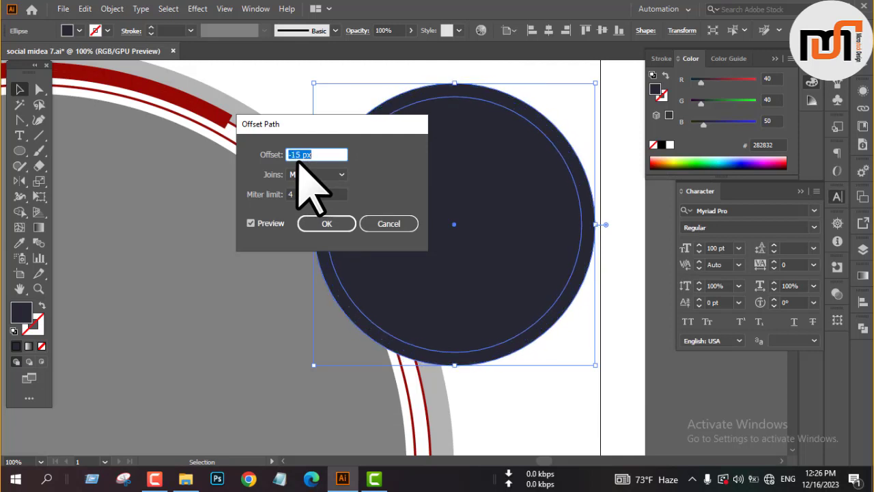
{"action": "left_click", "coordinate": [318, 222]}
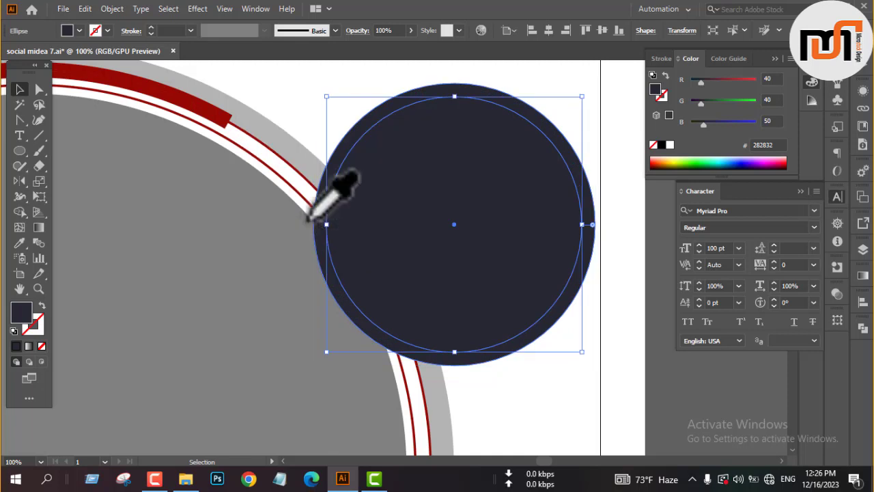
Step: Recolour the inner offset circle with the dark red sampled from the frame's arc
{"action": "left_click", "coordinate": [202, 110]}
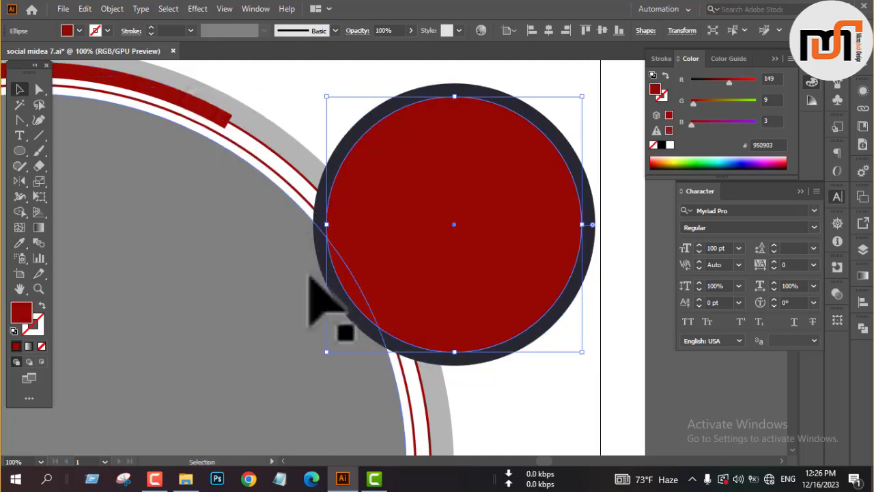
{"action": "scroll", "coordinate": [311, 276], "scroll_direction": "down", "scroll_amount": 2}
{"action": "left_click", "coordinate": [507, 250]}
{"action": "scroll", "coordinate": [469, 253], "scroll_direction": "up", "scroll_amount": 2}
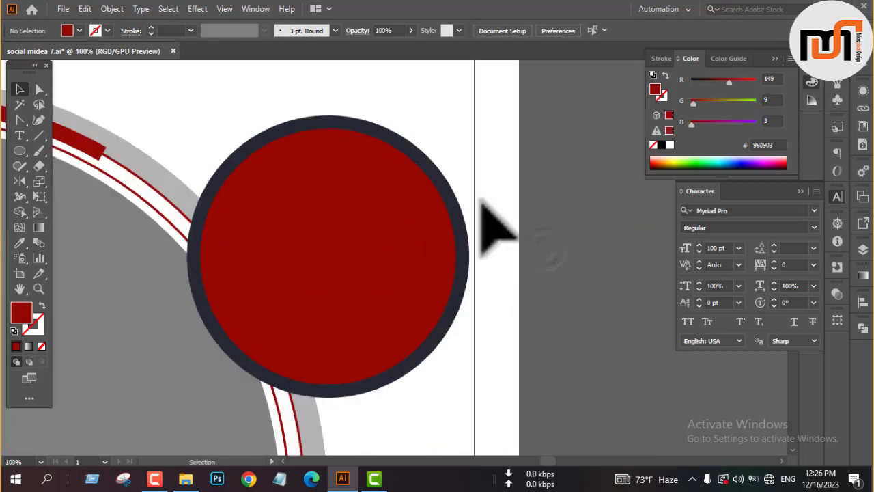
Step: Move both badge circles together inward from the right margin, further over the frame's upper-right edge
{"action": "left_click", "coordinate": [383, 221]}
{"action": "left_click_drag", "start_coordinate": [388, 216], "coordinate": [350, 227]}
{"action": "scroll", "coordinate": [405, 244], "scroll_direction": "down", "scroll_amount": 1}
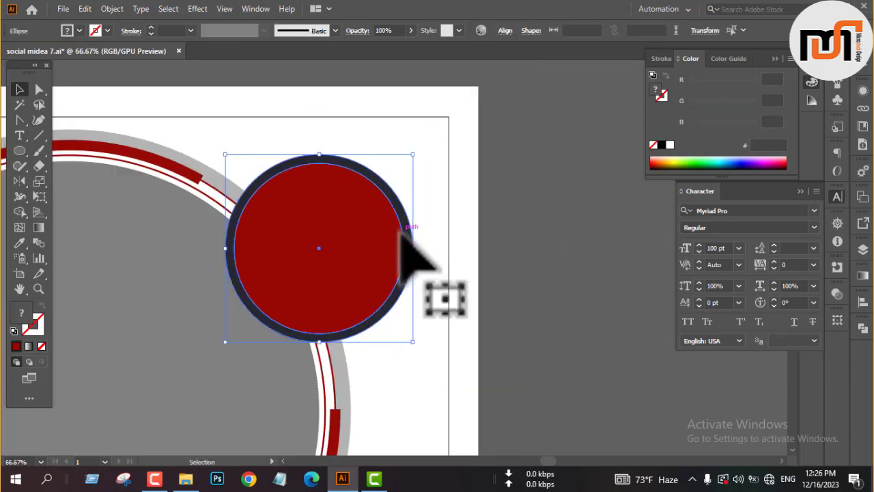
{"action": "left_click", "coordinate": [536, 289]}
Step: Send only the dark outer badge circle backward, behind the grey parts of the photo frame
{"action": "key", "text": "a"}
{"action": "left_click", "coordinate": [399, 205]}
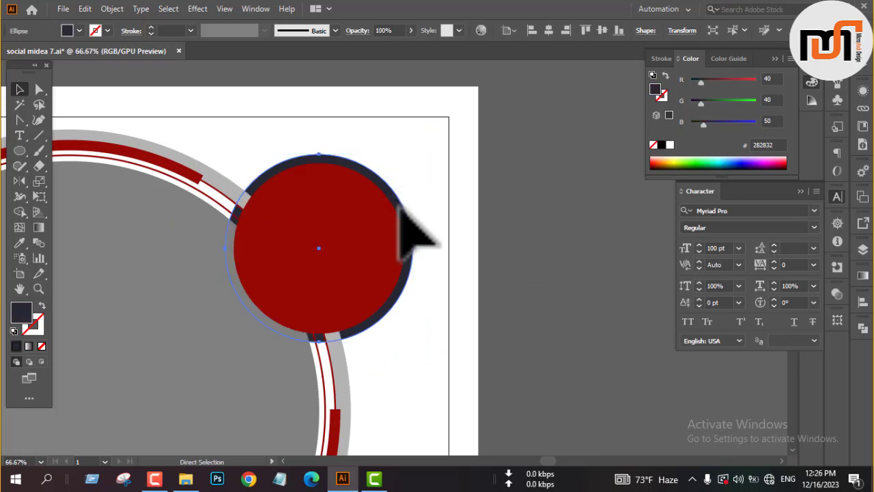
{"action": "key", "text": "v"}
{"action": "left_click", "coordinate": [517, 243]}
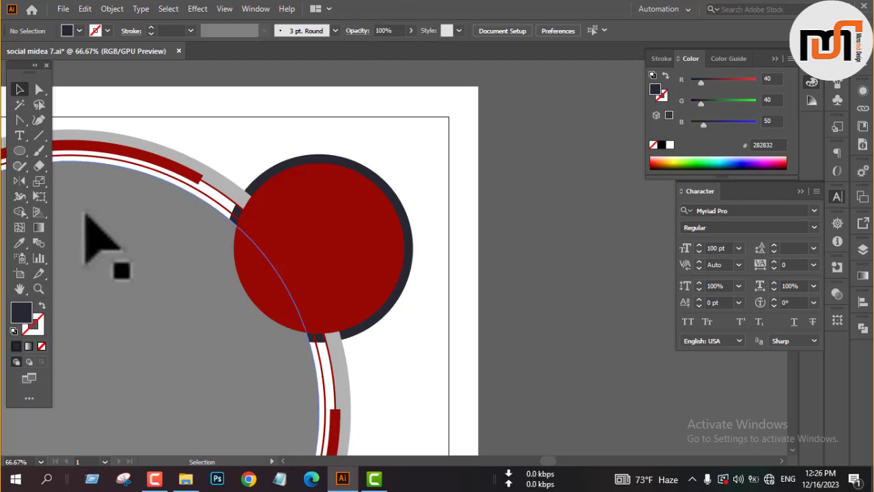
Step: Add the centred two-line text "50% Off" to the red badge at 48 pt with 41 pt leading
{"action": "left_click", "coordinate": [20, 135]}
{"action": "key", "text": "ctrl+plus"}
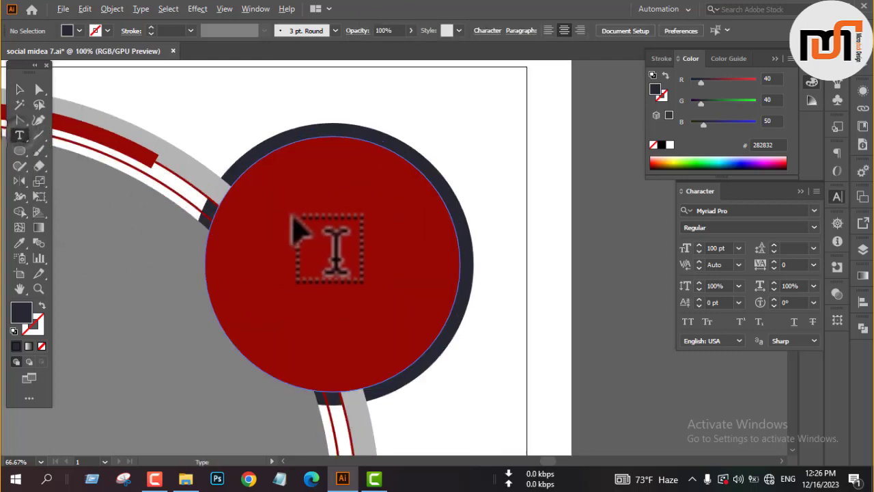
{"action": "left_click", "coordinate": [266, 234]}
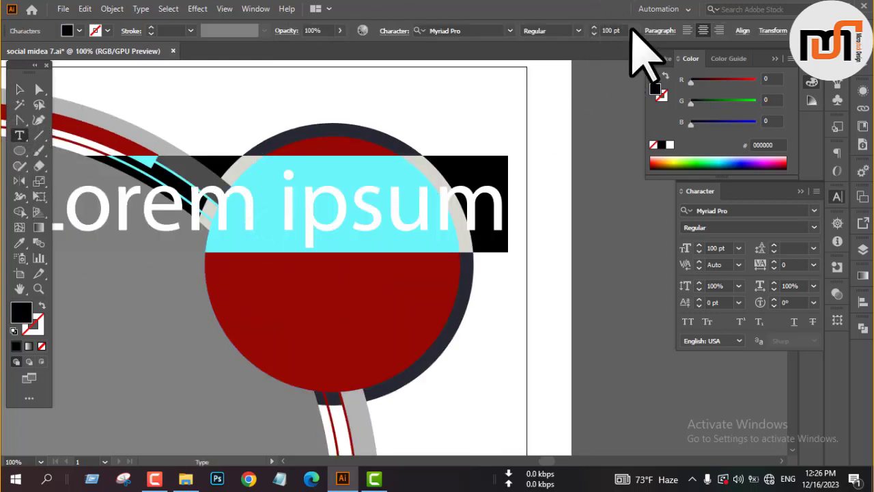
{"action": "left_click", "coordinate": [634, 30]}
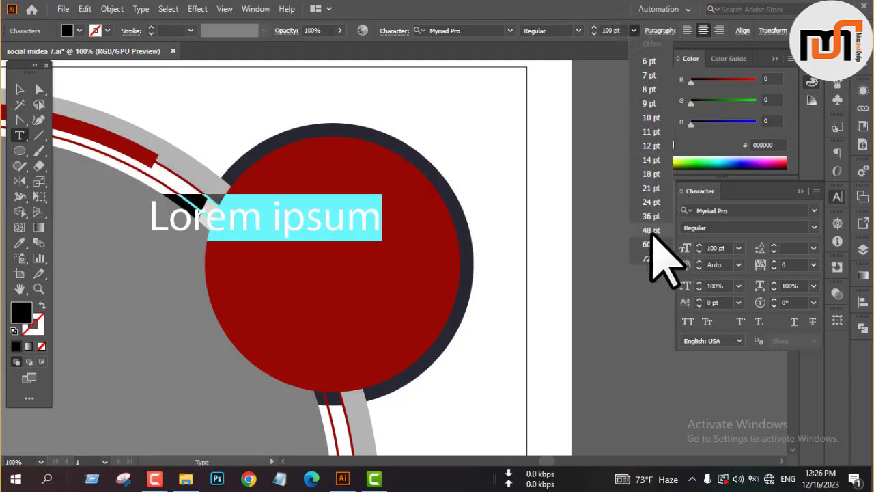
{"action": "left_click", "coordinate": [653, 231]}
{"action": "type", "text": "56"}
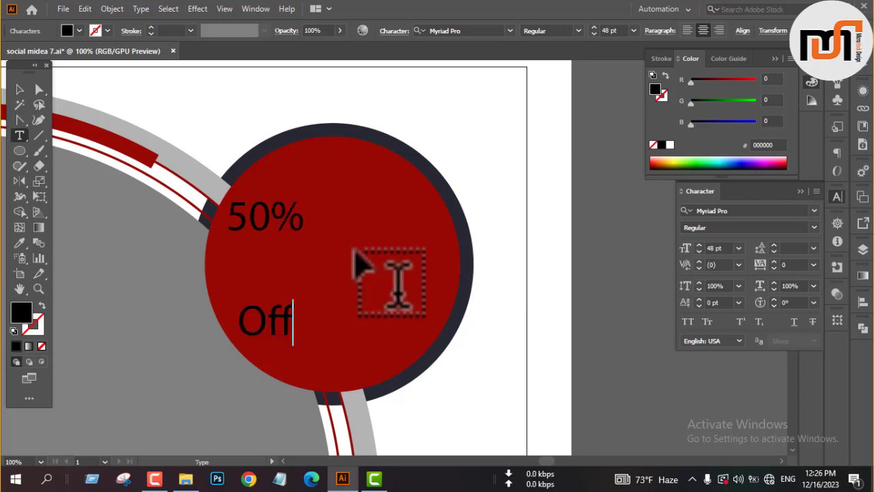
{"action": "left_click", "coordinate": [19, 89]}
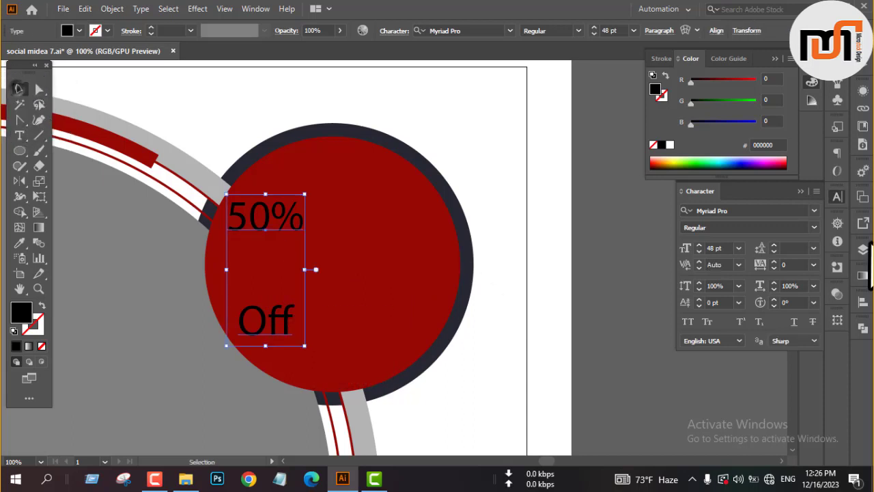
{"action": "left_click", "coordinate": [774, 252]}
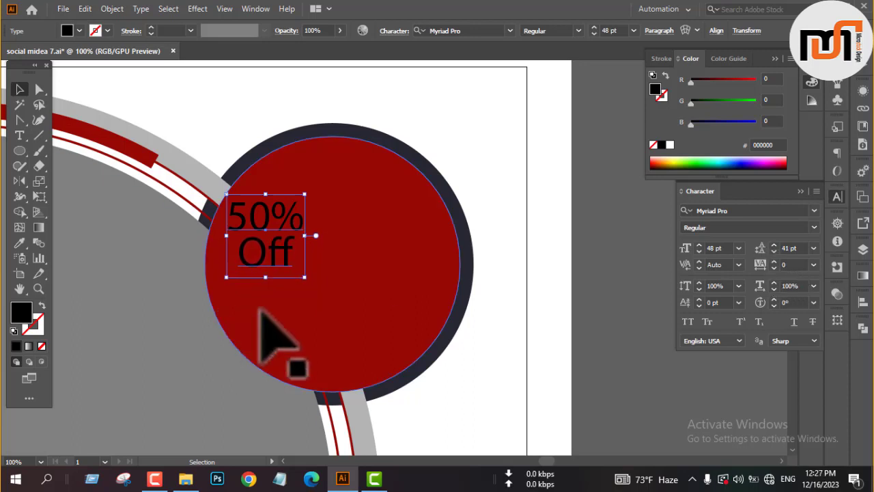
Step: Change the "50% Off" text's font to Source Sans Variable Black
{"action": "left_click", "coordinate": [748, 209]}
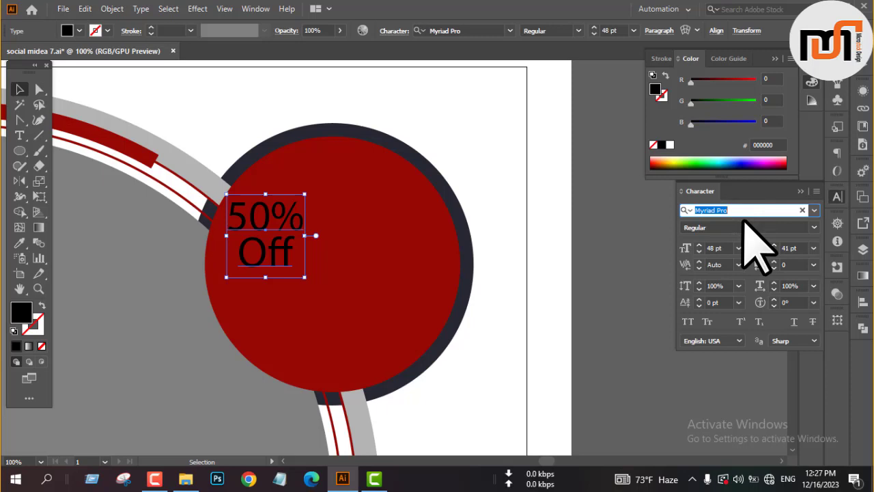
{"action": "type", "text": "sa"}
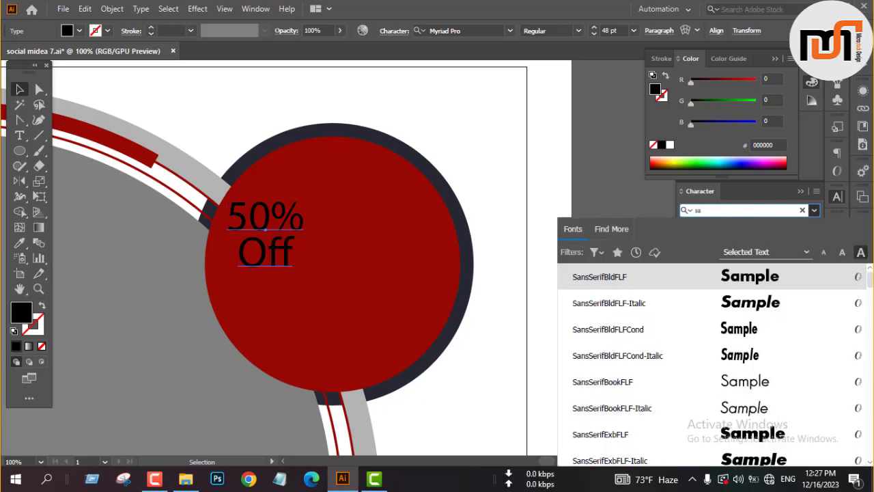
{"action": "scroll", "coordinate": [795, 457], "scroll_direction": "down", "scroll_amount": 3}
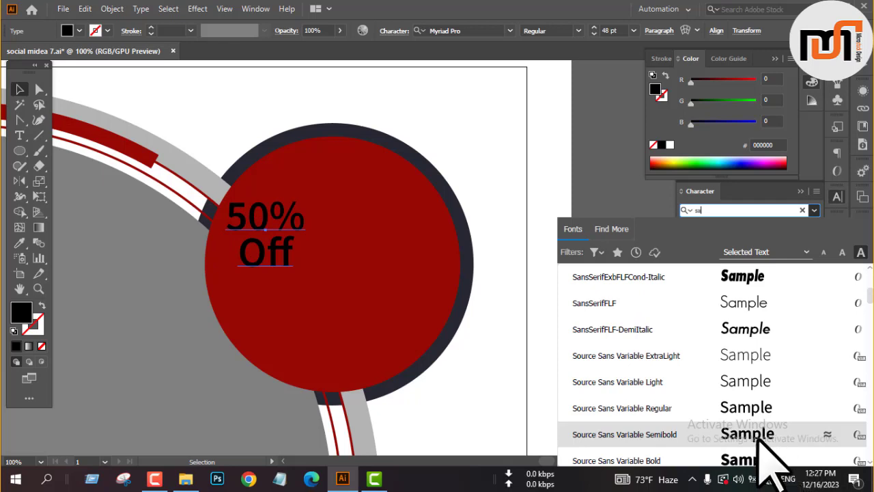
{"action": "scroll", "coordinate": [758, 439], "scroll_direction": "down", "scroll_amount": 1}
{"action": "left_click", "coordinate": [753, 408]}
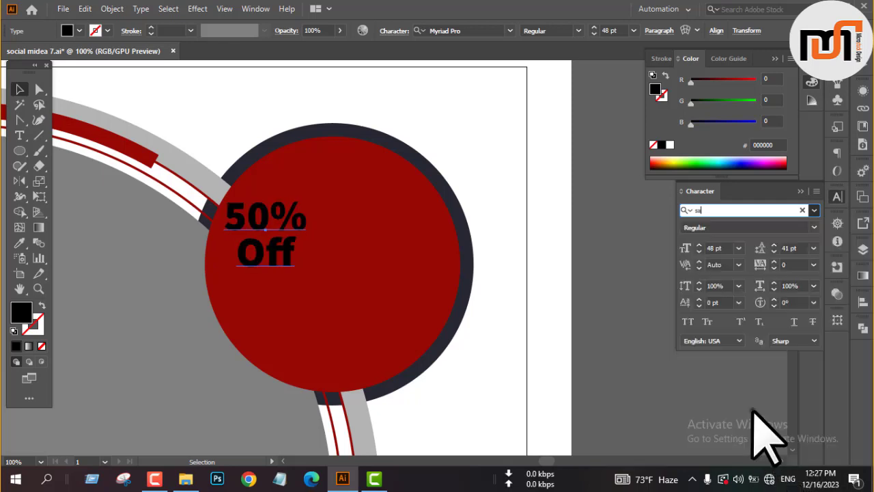
Step: Set the word "Off" in the badge text to 31 pt with 27 pt leading
{"action": "double_click", "coordinate": [285, 254]}
{"action": "double_click", "coordinate": [285, 254]}
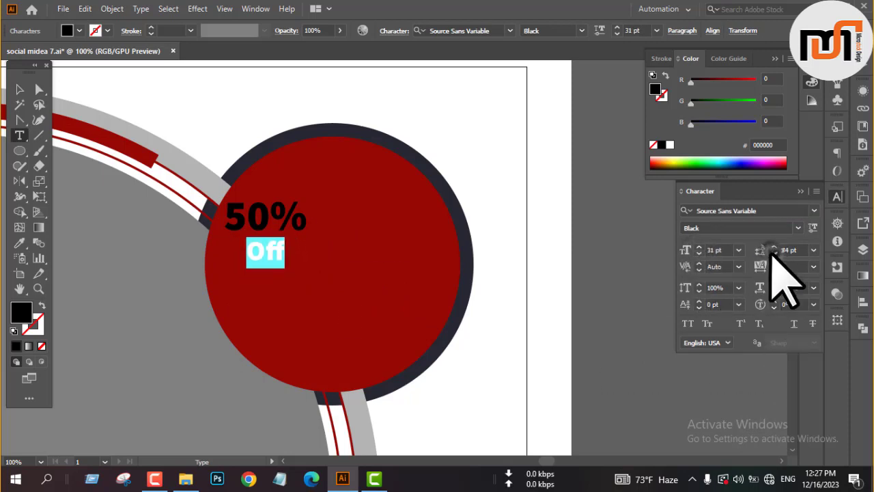
{"action": "left_click", "coordinate": [19, 89]}
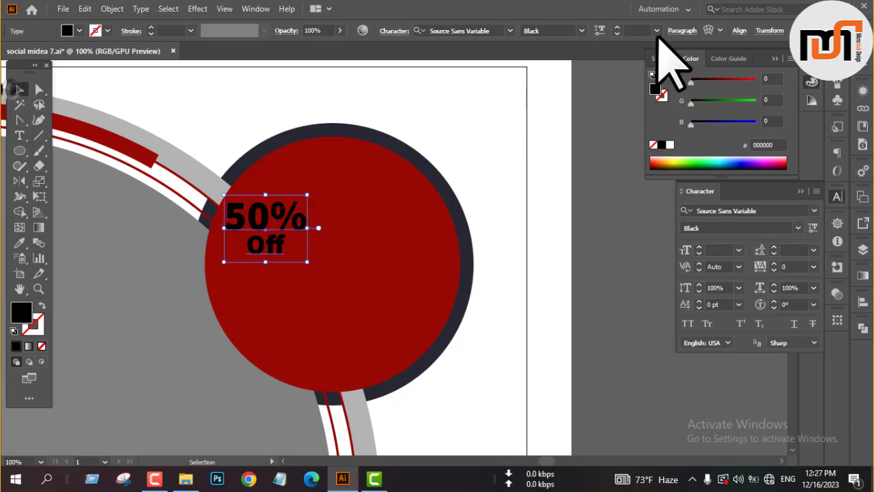
{"action": "left_click", "coordinate": [682, 31]}
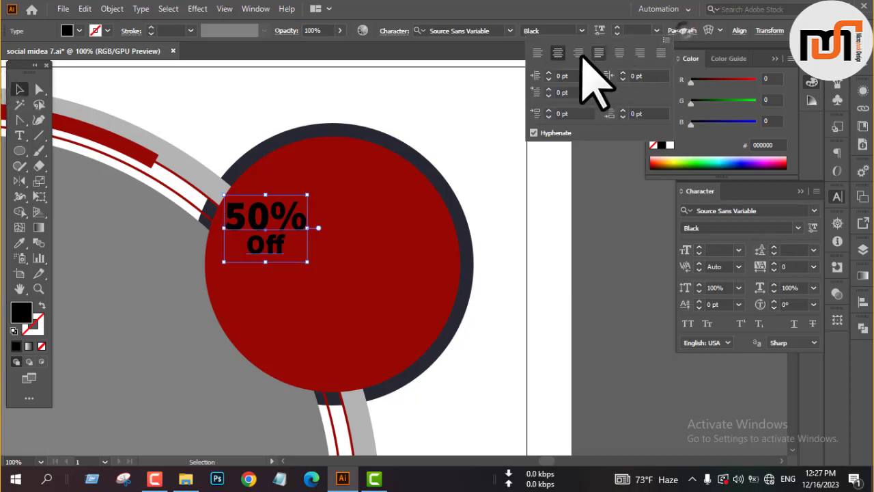
{"action": "left_click", "coordinate": [683, 32]}
{"action": "right_click", "coordinate": [601, 232]}
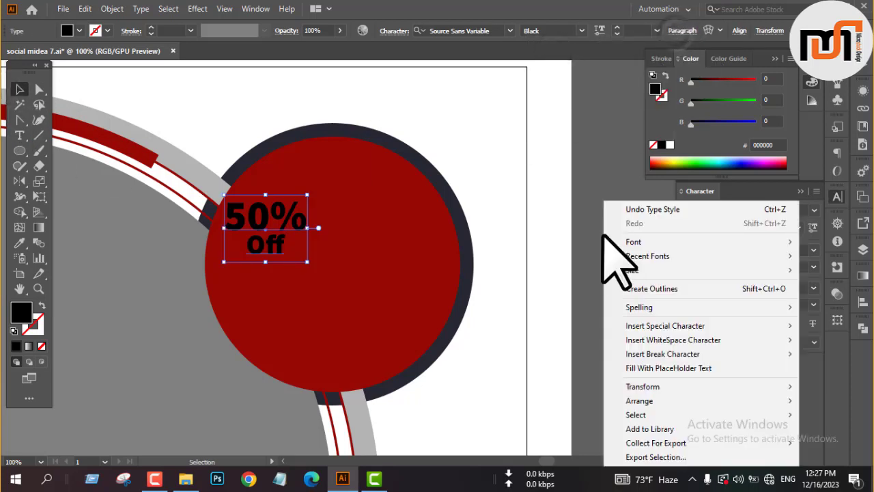
{"action": "left_click", "coordinate": [611, 178]}
Step: Change the fill of only the "50%" line in the badge text to white
{"action": "left_click", "coordinate": [280, 222]}
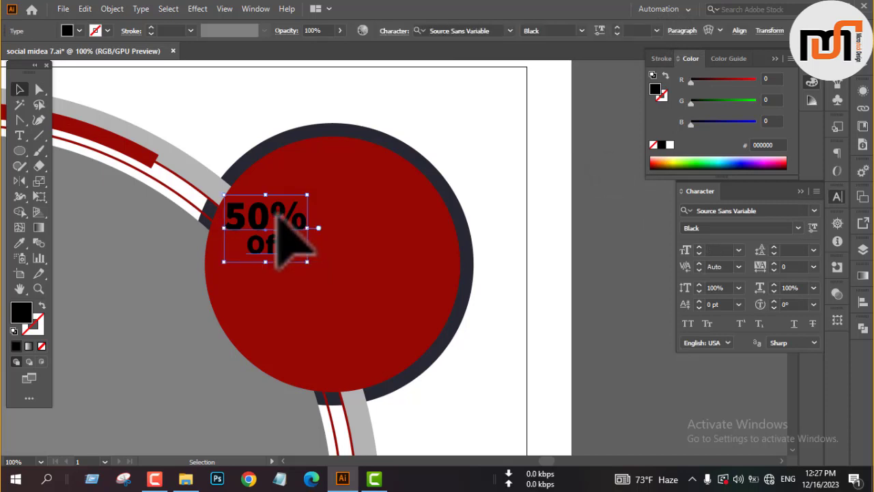
{"action": "left_click", "coordinate": [78, 30]}
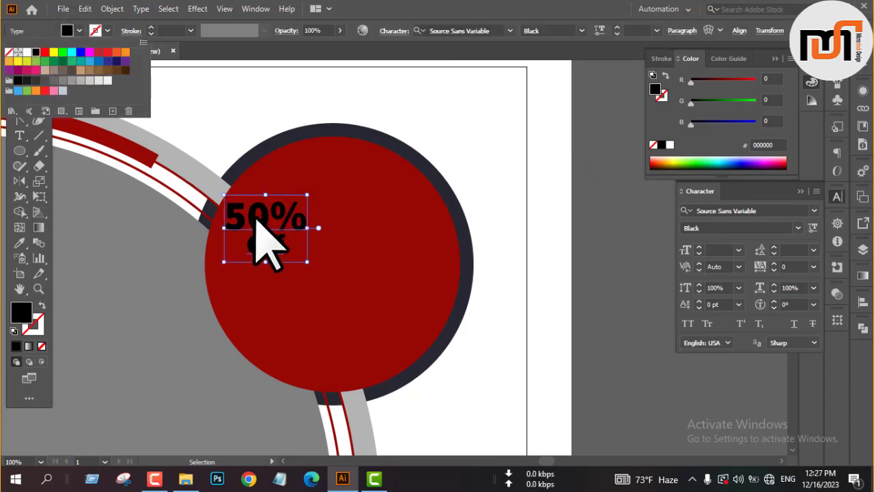
{"action": "double_click", "coordinate": [268, 223]}
{"action": "double_click", "coordinate": [248, 199]}
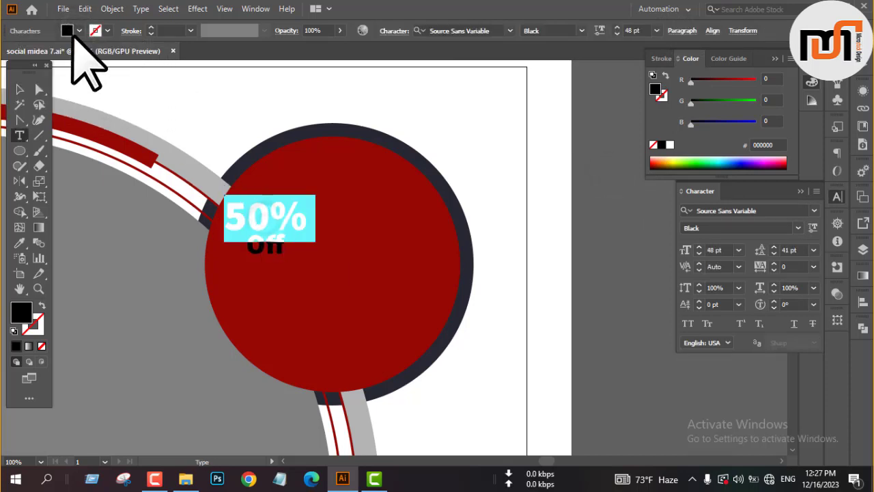
{"action": "left_click", "coordinate": [68, 30]}
{"action": "left_click", "coordinate": [27, 52]}
{"action": "left_click", "coordinate": [587, 203]}
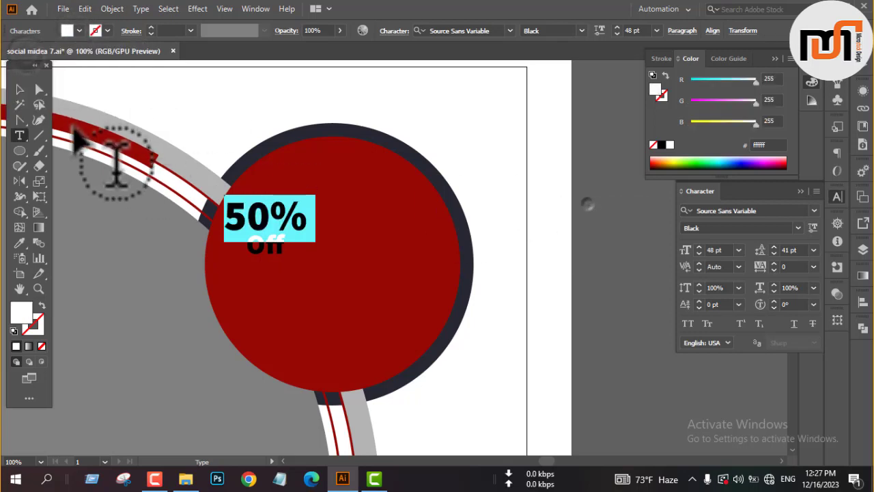
{"action": "left_click", "coordinate": [19, 88]}
Step: Convert the "50% Off" badge text to outlines
{"action": "right_click", "coordinate": [596, 272]}
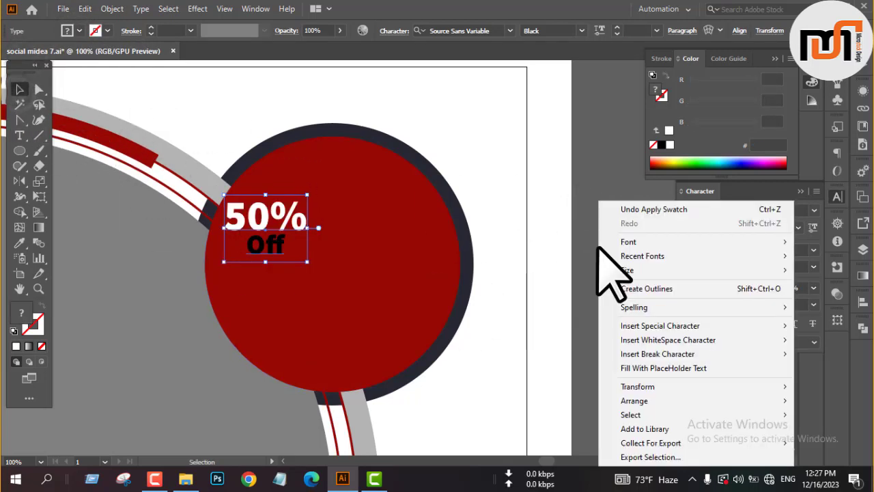
{"action": "left_click", "coordinate": [671, 287]}
{"action": "left_click_drag", "start_coordinate": [311, 234], "coordinate": [372, 235]}
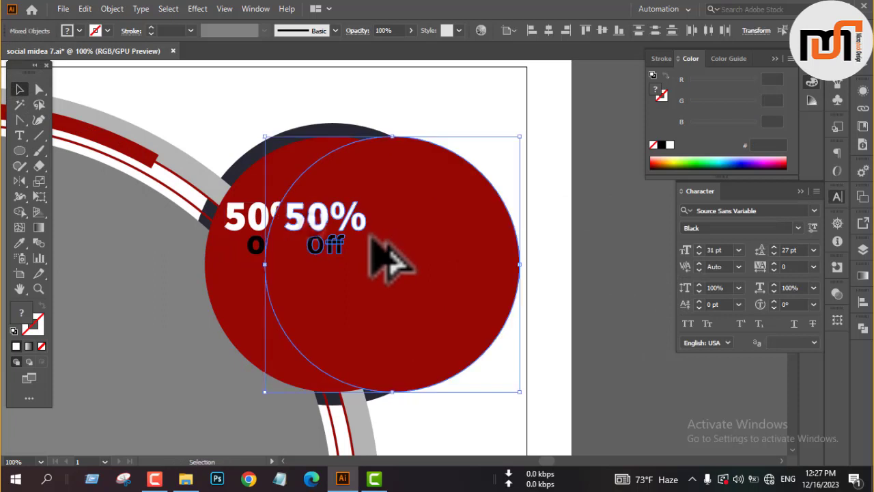
{"action": "key", "text": "ctrl+z"}
{"action": "left_click", "coordinate": [596, 254]}
Step: Move the outlined "50% Off" text to the middle of the red circle and enlarge it to nearly the circle's width
{"action": "left_click_drag", "start_coordinate": [274, 225], "coordinate": [338, 254]}
{"action": "left_click_drag", "start_coordinate": [384, 274], "coordinate": [431, 287]}
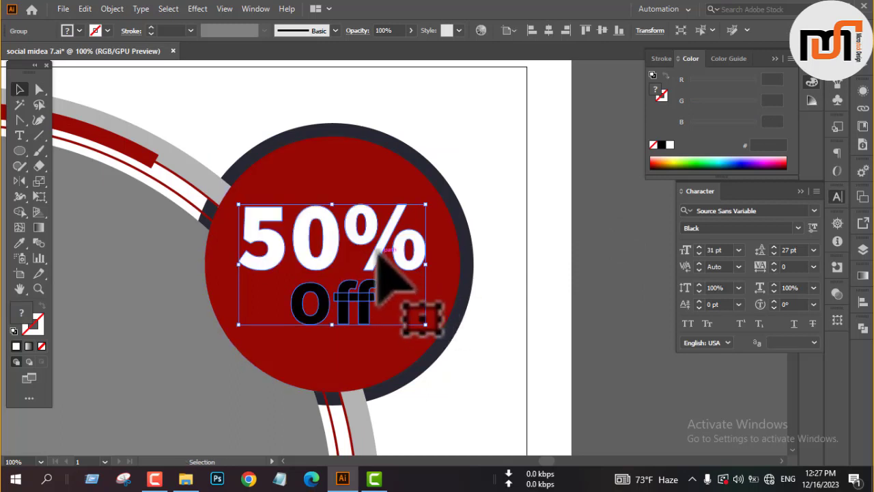
{"action": "left_click_drag", "start_coordinate": [376, 255], "coordinate": [376, 264]}
{"action": "left_click", "coordinate": [638, 307]}
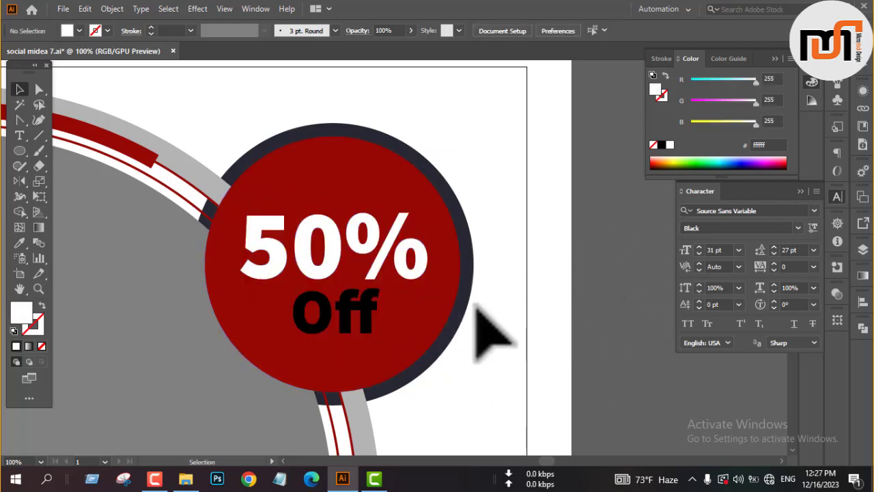
Step: Align the badge text and both badge circles to each other, centred horizontally and vertically within the selection
{"action": "left_click", "coordinate": [369, 279]}
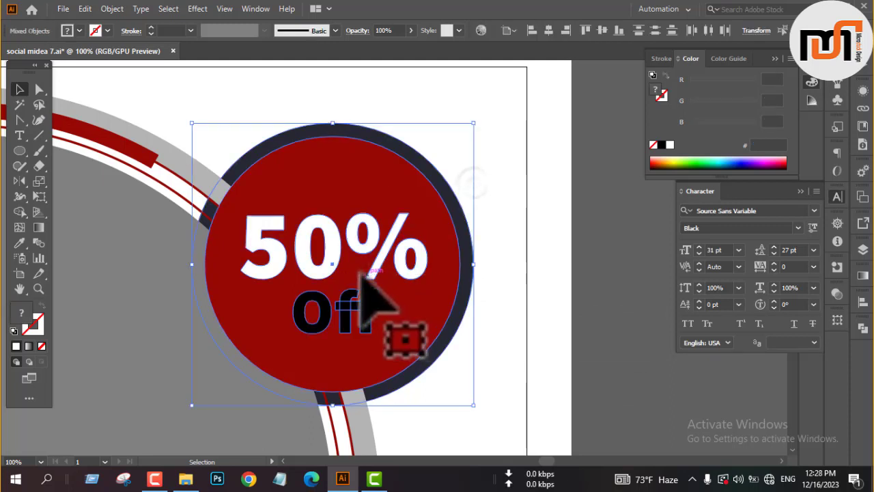
{"action": "left_click", "coordinate": [508, 30]}
{"action": "left_click", "coordinate": [528, 45]}
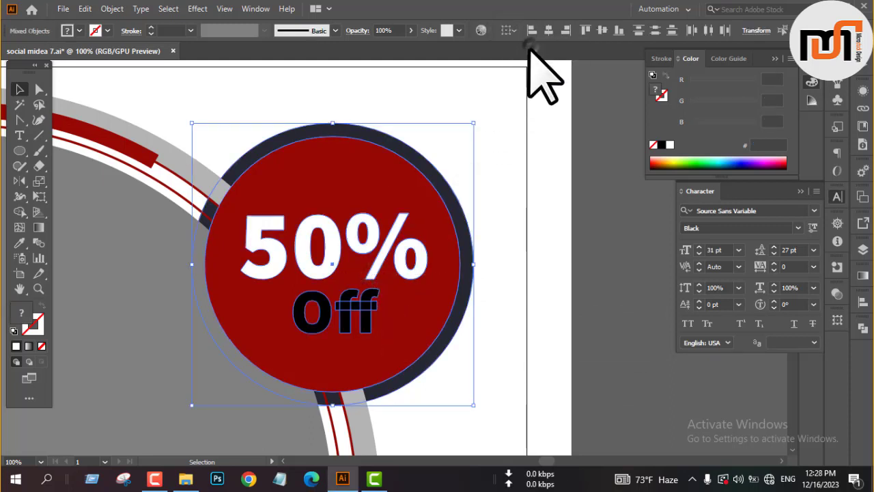
{"action": "left_click", "coordinate": [549, 30]}
{"action": "left_click", "coordinate": [601, 30]}
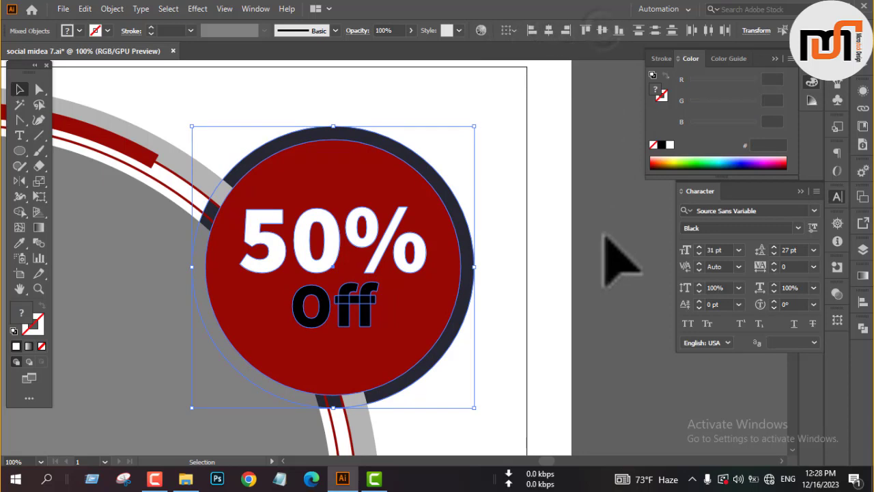
{"action": "left_click", "coordinate": [603, 228]}
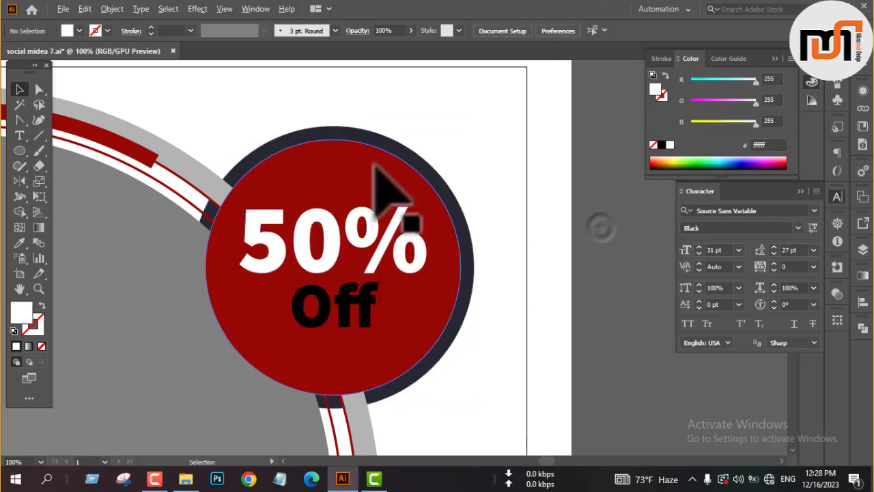
Step: Place a white square from the post's background on the empty canvas to the right of the artboard
{"action": "scroll", "coordinate": [376, 164], "scroll_direction": "down", "scroll_amount": 4}
{"action": "scroll", "coordinate": [530, 276], "scroll_direction": "down", "scroll_amount": 1}
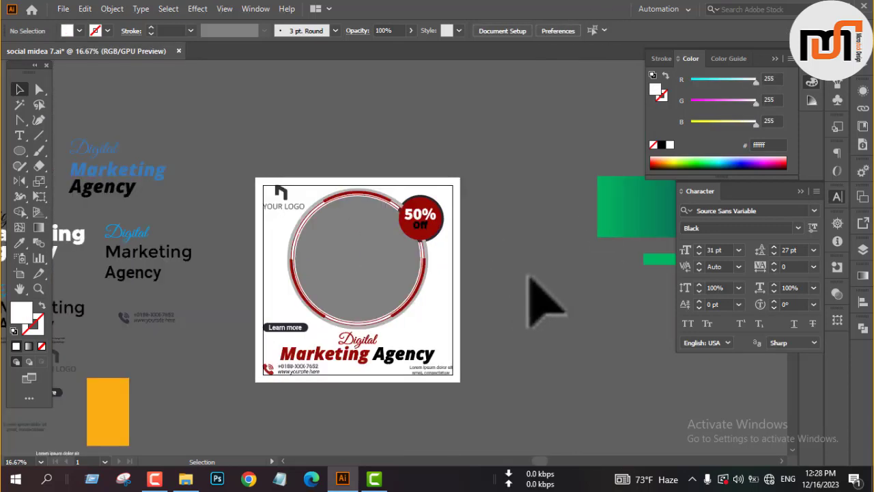
{"action": "scroll", "coordinate": [530, 277], "scroll_direction": "down", "scroll_amount": 2}
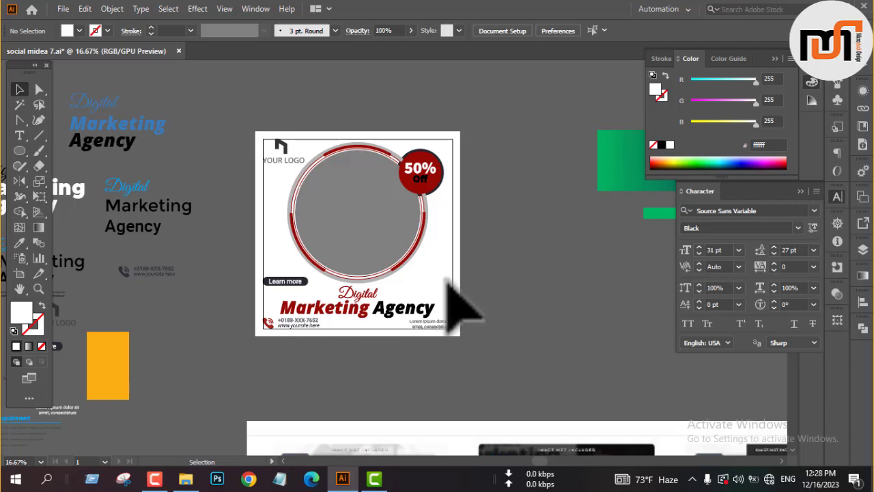
{"action": "scroll", "coordinate": [246, 259], "scroll_direction": "down", "scroll_amount": 1}
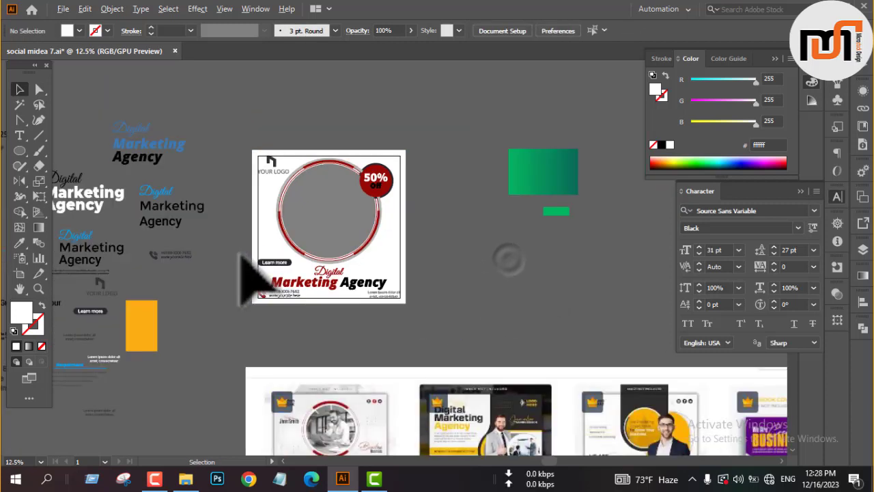
{"action": "scroll", "coordinate": [240, 262], "scroll_direction": "down", "scroll_amount": 1}
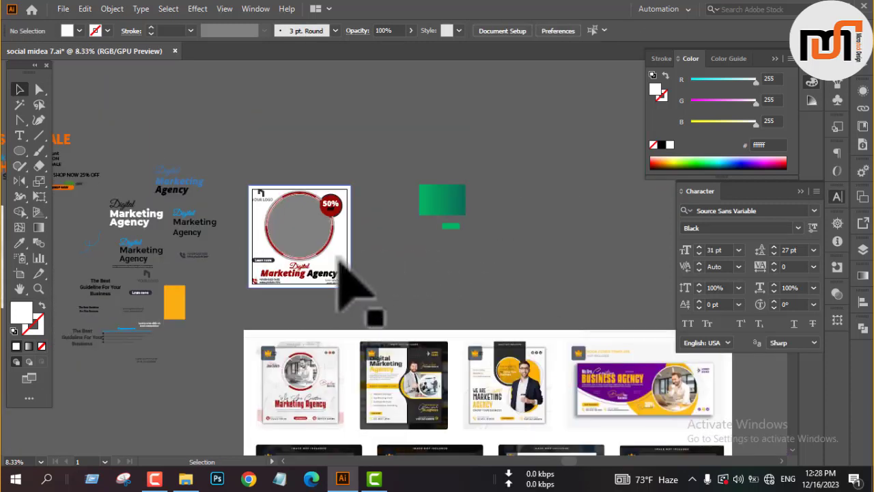
{"action": "left_click_drag", "start_coordinate": [409, 180], "coordinate": [511, 282]}
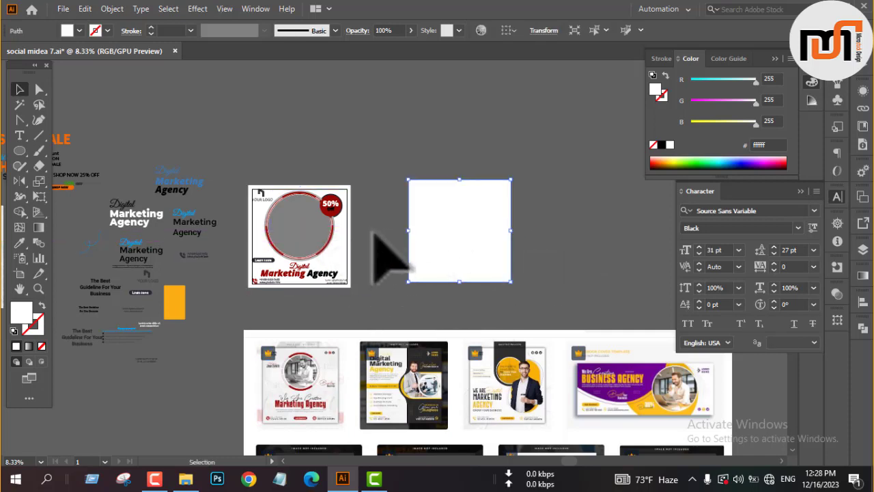
Step: Copy the crumpled white paper texture from the far left of the canvas onto the post
{"action": "left_click_drag", "start_coordinate": [297, 242], "coordinate": [500, 239]}
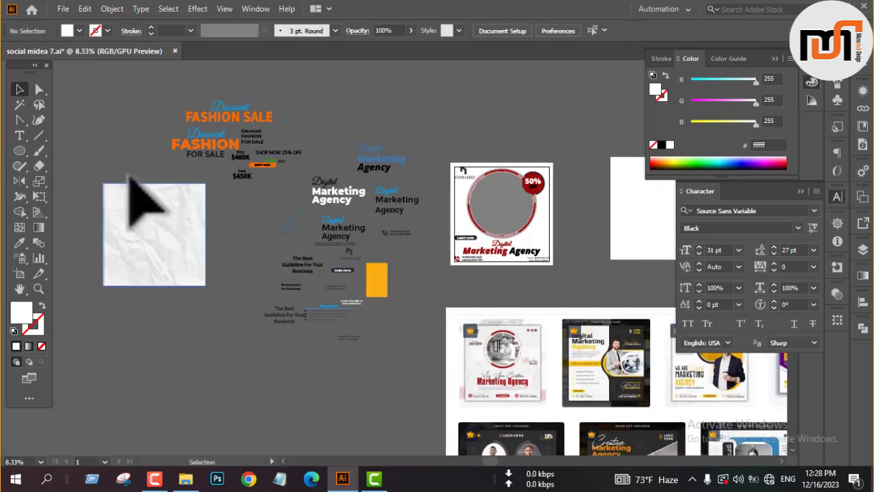
{"action": "left_click_drag", "start_coordinate": [128, 172], "coordinate": [157, 248]}
{"action": "left_click_drag", "start_coordinate": [146, 245], "coordinate": [503, 227]}
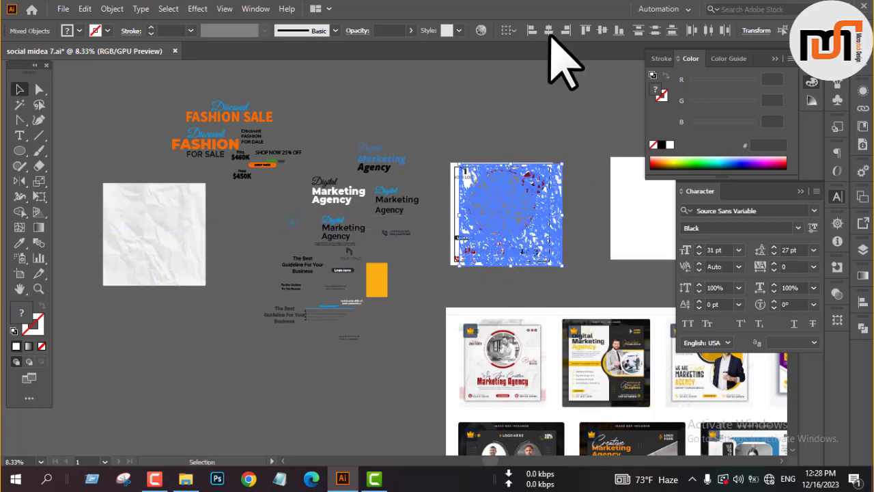
Step: Centre the paper texture copy on the artboard horizontally and vertically, and send it to the back
{"action": "left_click", "coordinate": [548, 30]}
{"action": "left_click", "coordinate": [601, 30]}
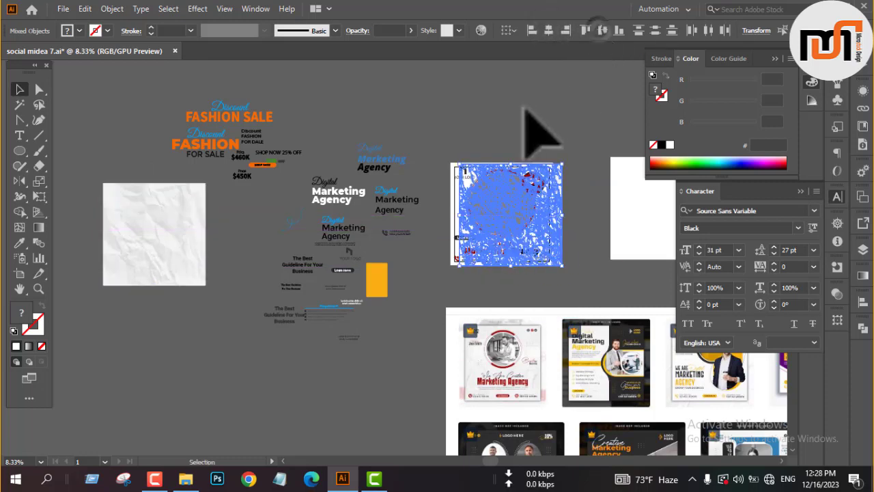
{"action": "left_click", "coordinate": [509, 30]}
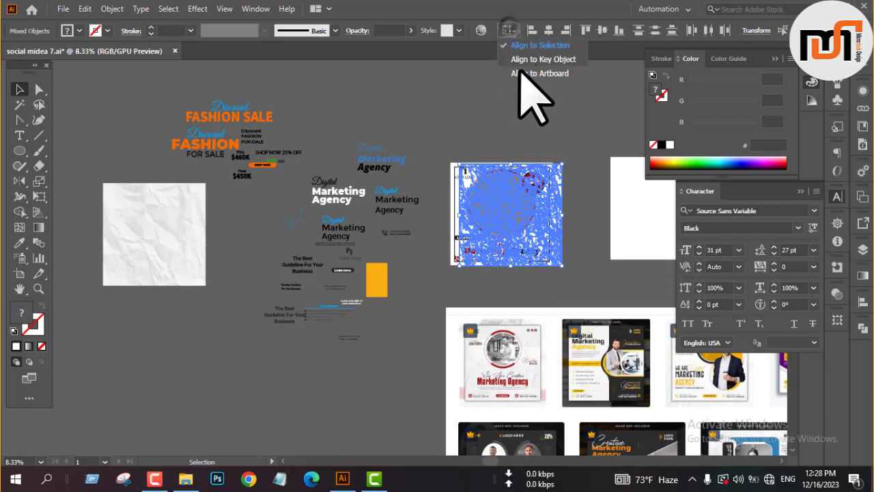
{"action": "left_click", "coordinate": [524, 71]}
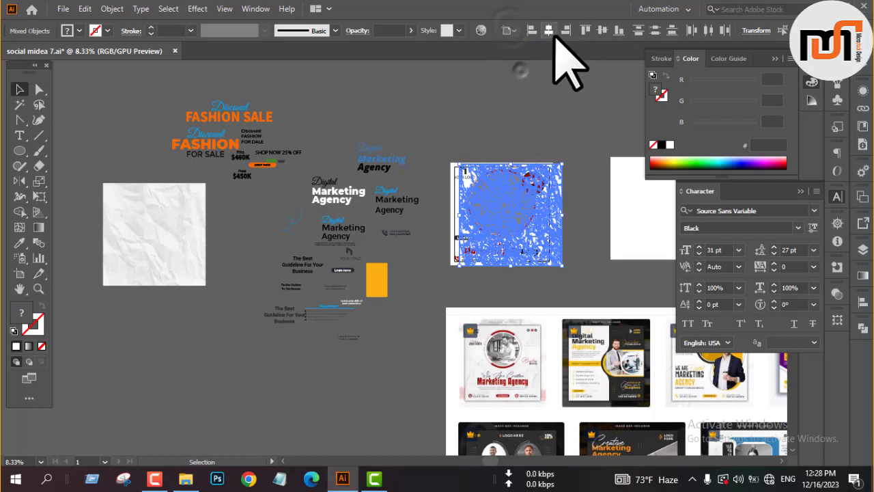
{"action": "right_click", "coordinate": [503, 129]}
{"action": "mouse_move", "coordinate": [557, 270]}
{"action": "left_click", "coordinate": [669, 312]}
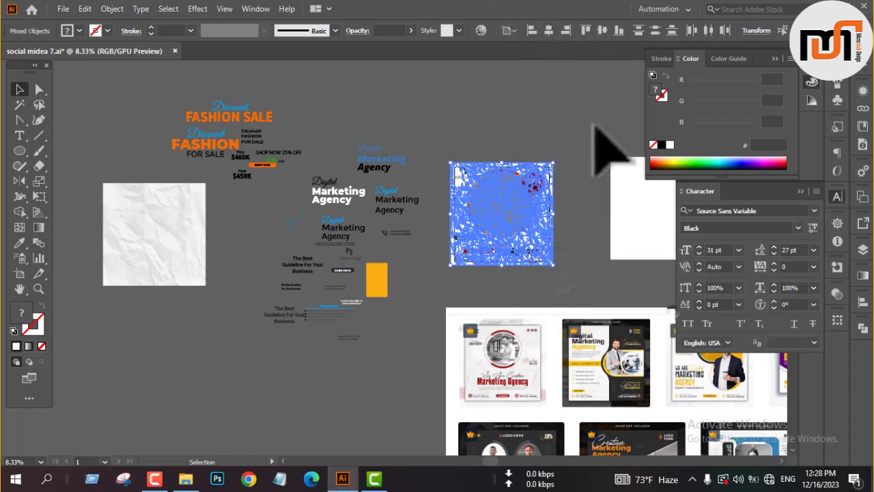
Step: Delete the plain white background square that covers the paper texture on the post
{"action": "left_click", "coordinate": [556, 195]}
{"action": "scroll", "coordinate": [553, 205], "scroll_direction": "up", "scroll_amount": 5}
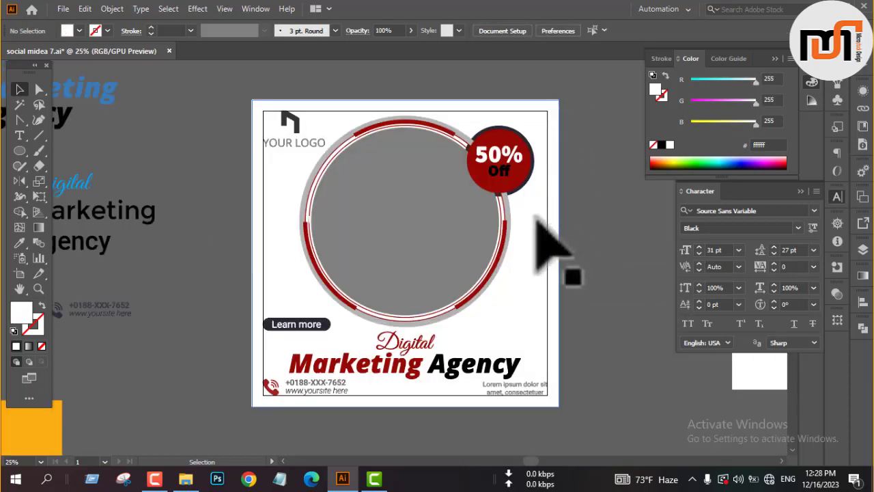
{"action": "key", "text": "Delete"}
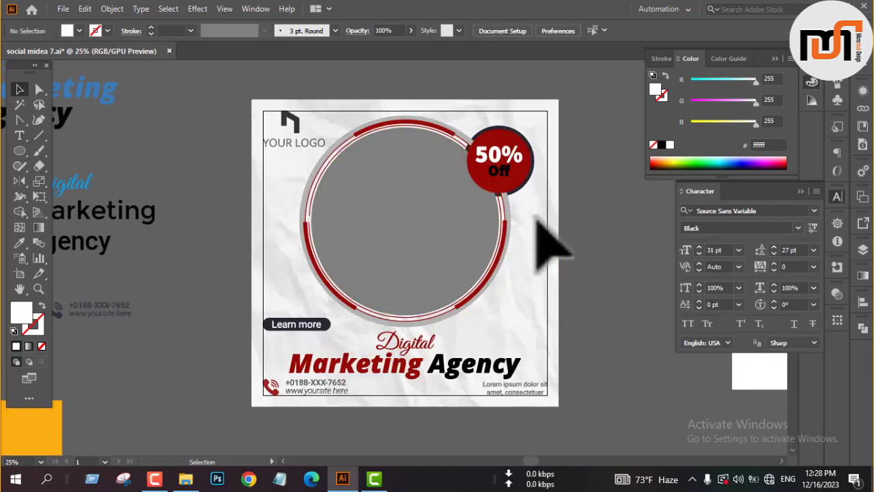
Step: Set the opacity of the light grey rectangle in the post's paper texture background to 28%
{"action": "left_click", "coordinate": [537, 220]}
{"action": "scroll", "coordinate": [369, 205], "scroll_direction": "down", "scroll_amount": 3}
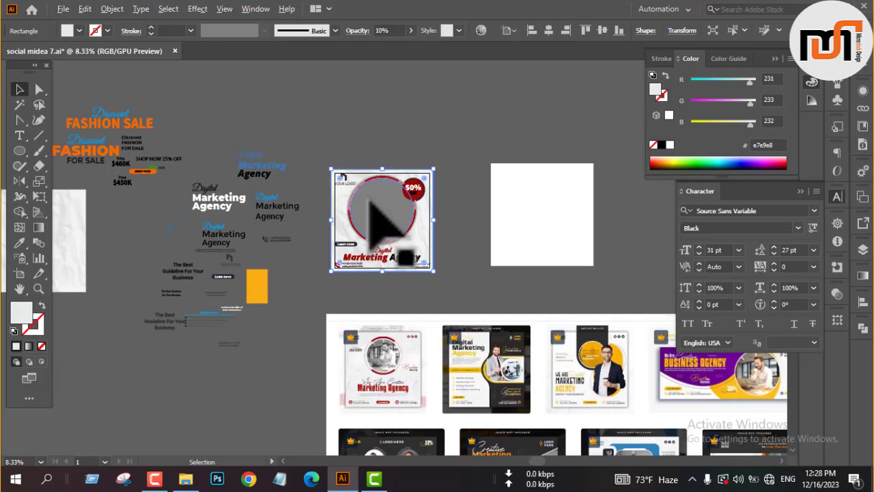
{"action": "scroll", "coordinate": [371, 199], "scroll_direction": "up", "scroll_amount": 3}
{"action": "left_click", "coordinate": [411, 31]}
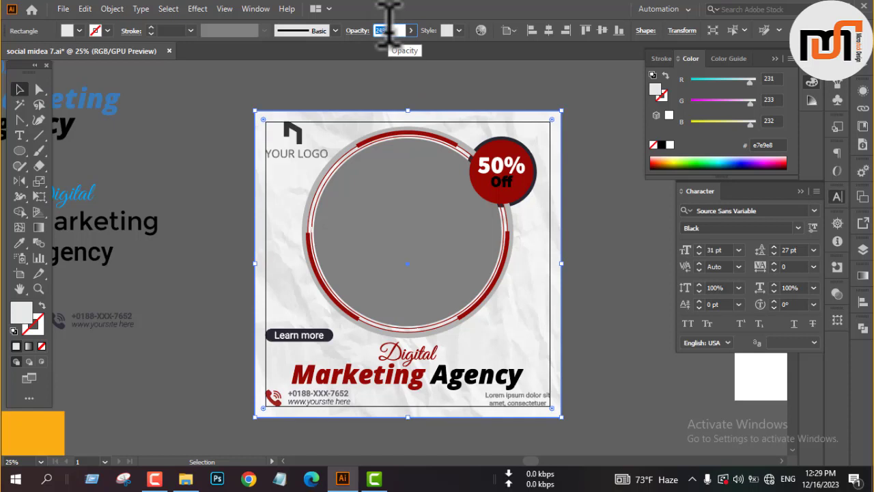
{"action": "scroll", "coordinate": [389, 30], "scroll_direction": "up", "scroll_amount": 4}
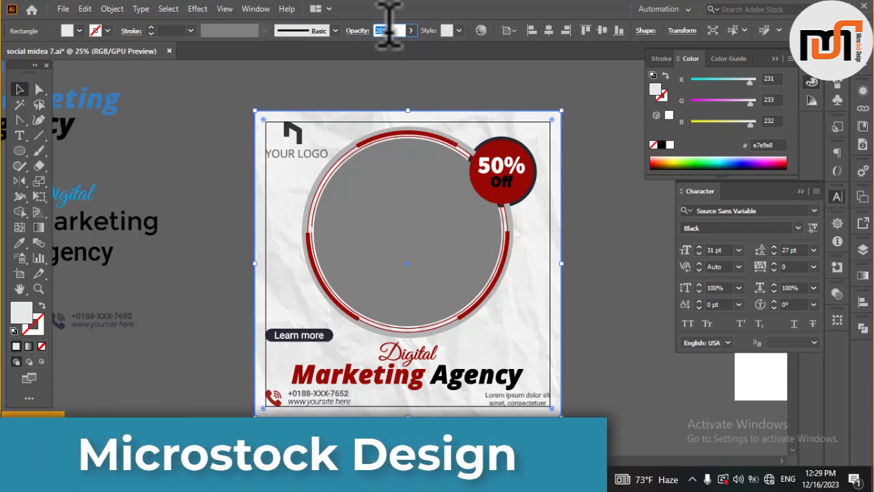
{"action": "left_click", "coordinate": [598, 273]}
{"action": "scroll", "coordinate": [368, 212], "scroll_direction": "down", "scroll_amount": 1}
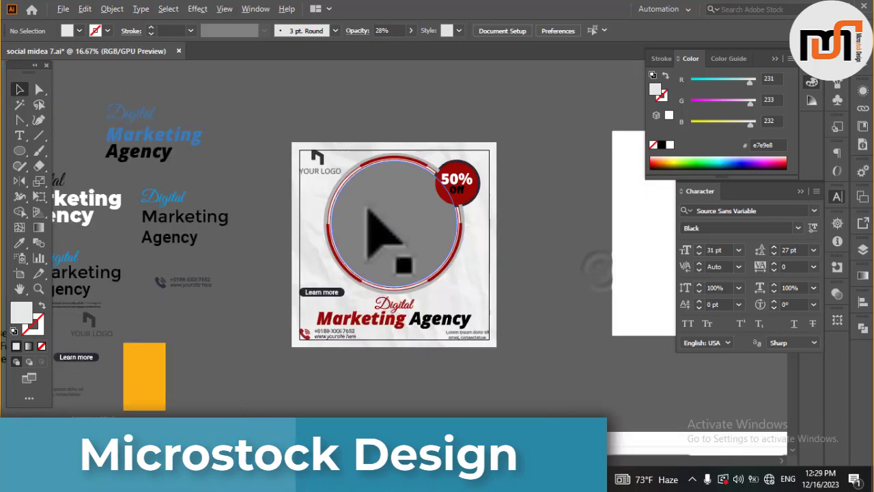
{"action": "scroll", "coordinate": [334, 209], "scroll_direction": "up", "scroll_amount": 1}
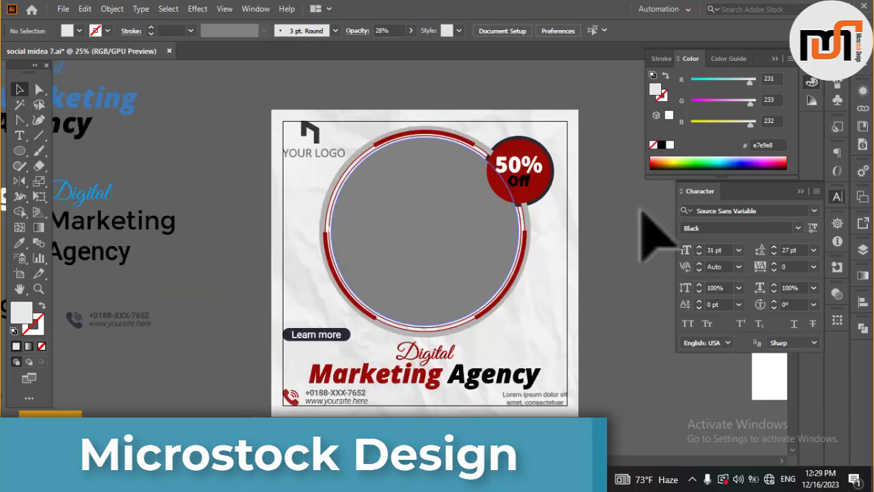